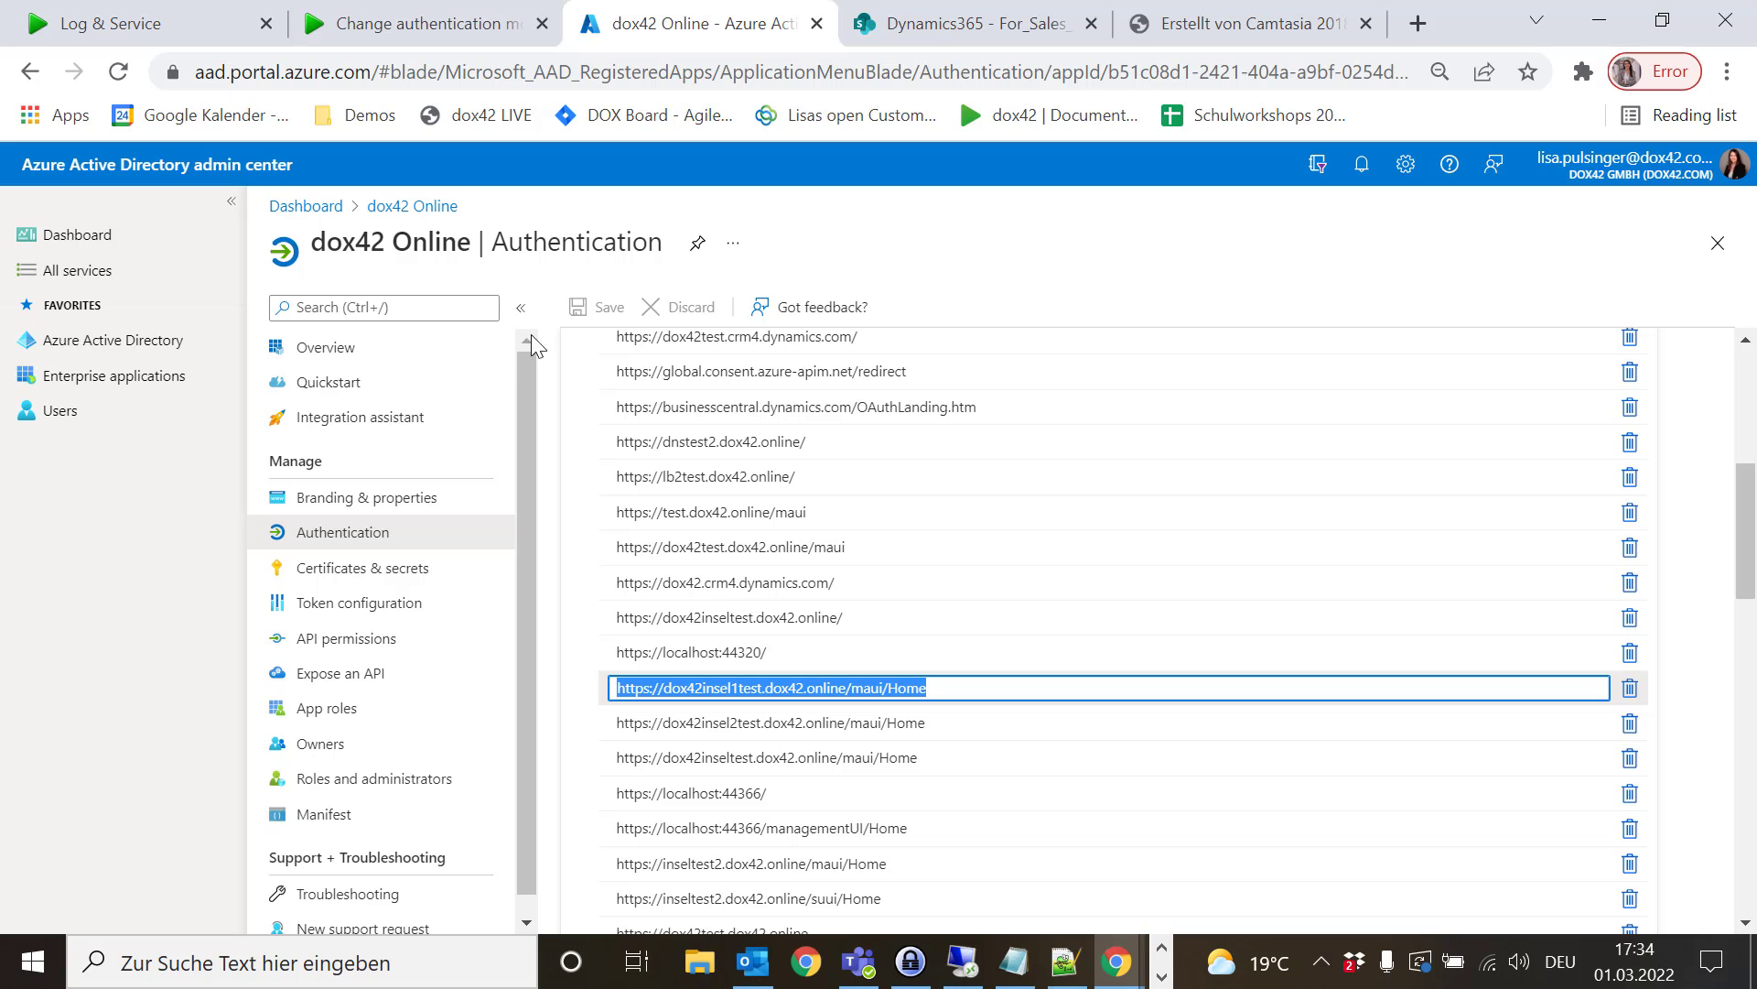
left_click(439, 28)
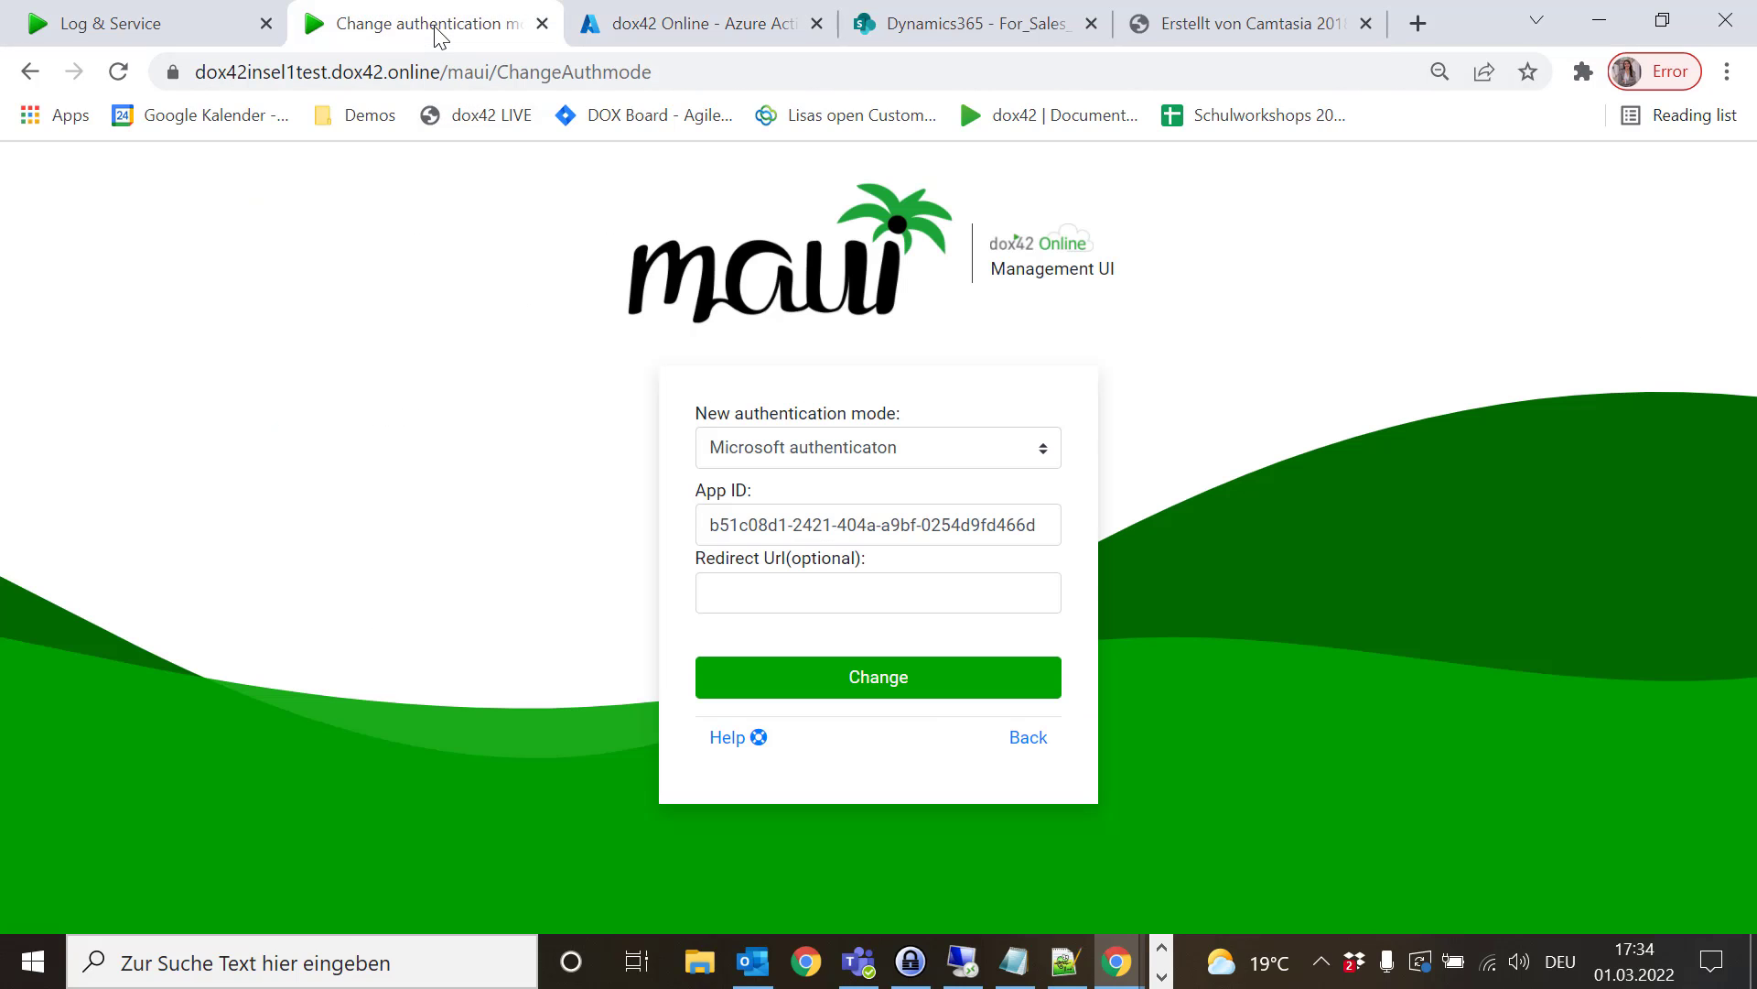
left_click(808, 588)
key("Down")
key("Return")
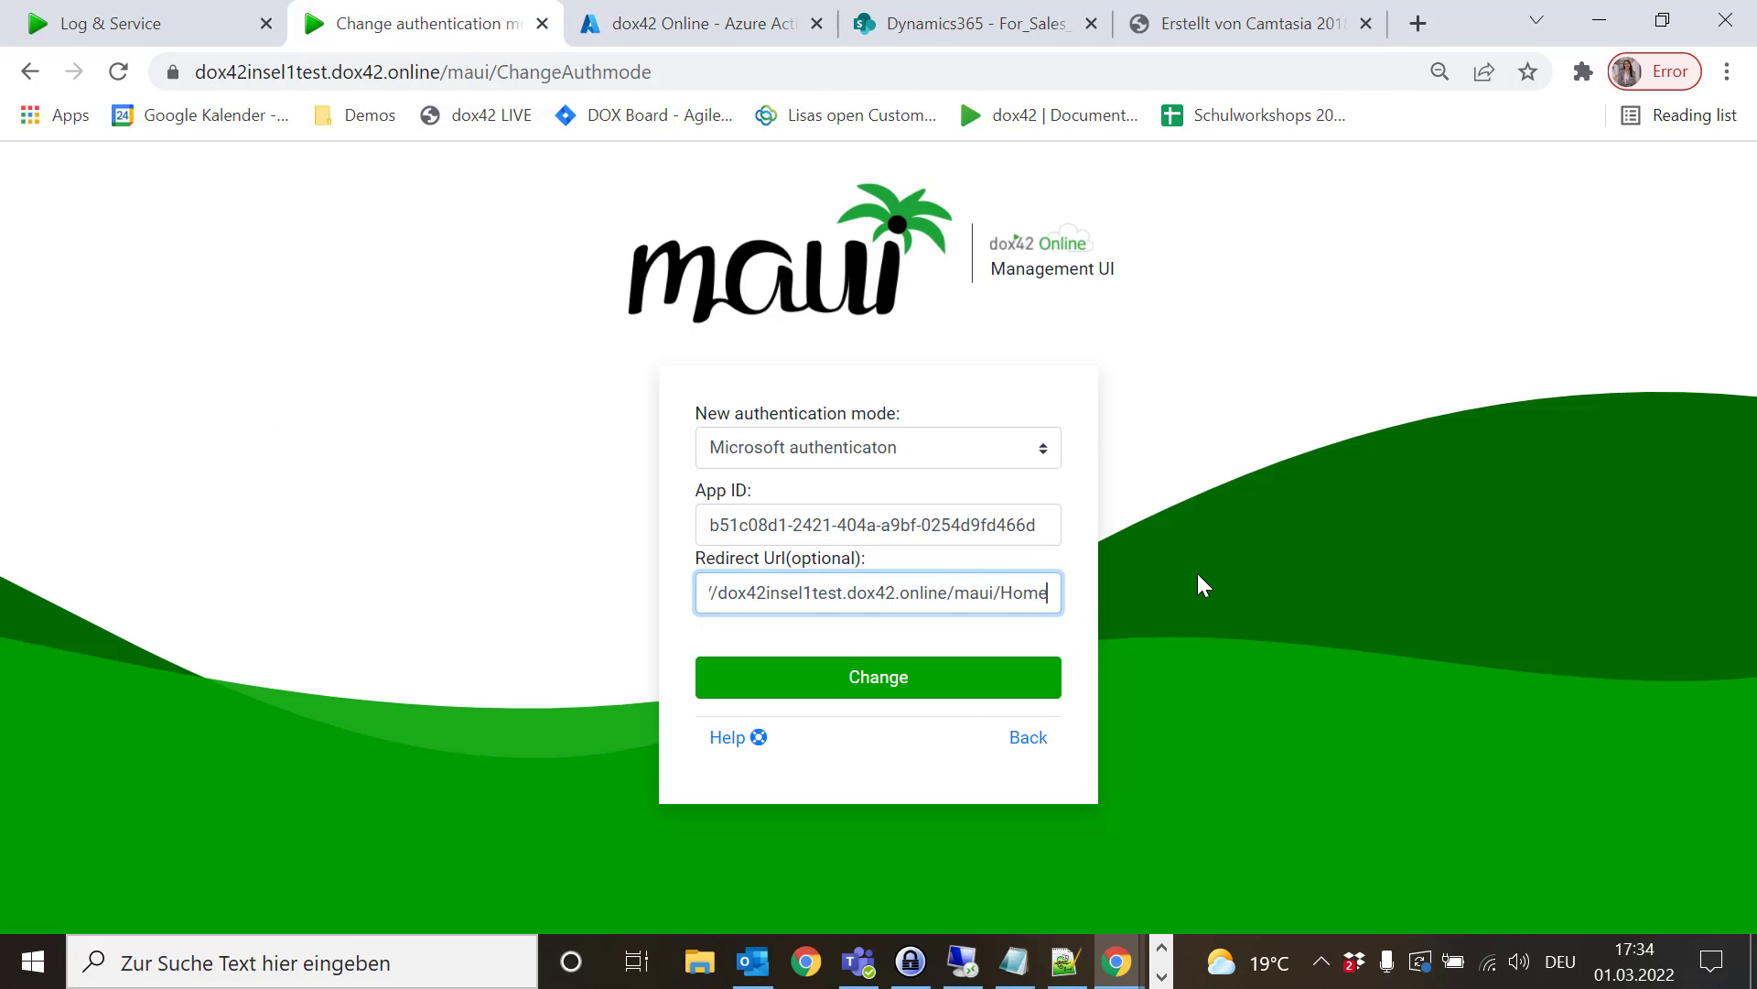
left_click(906, 696)
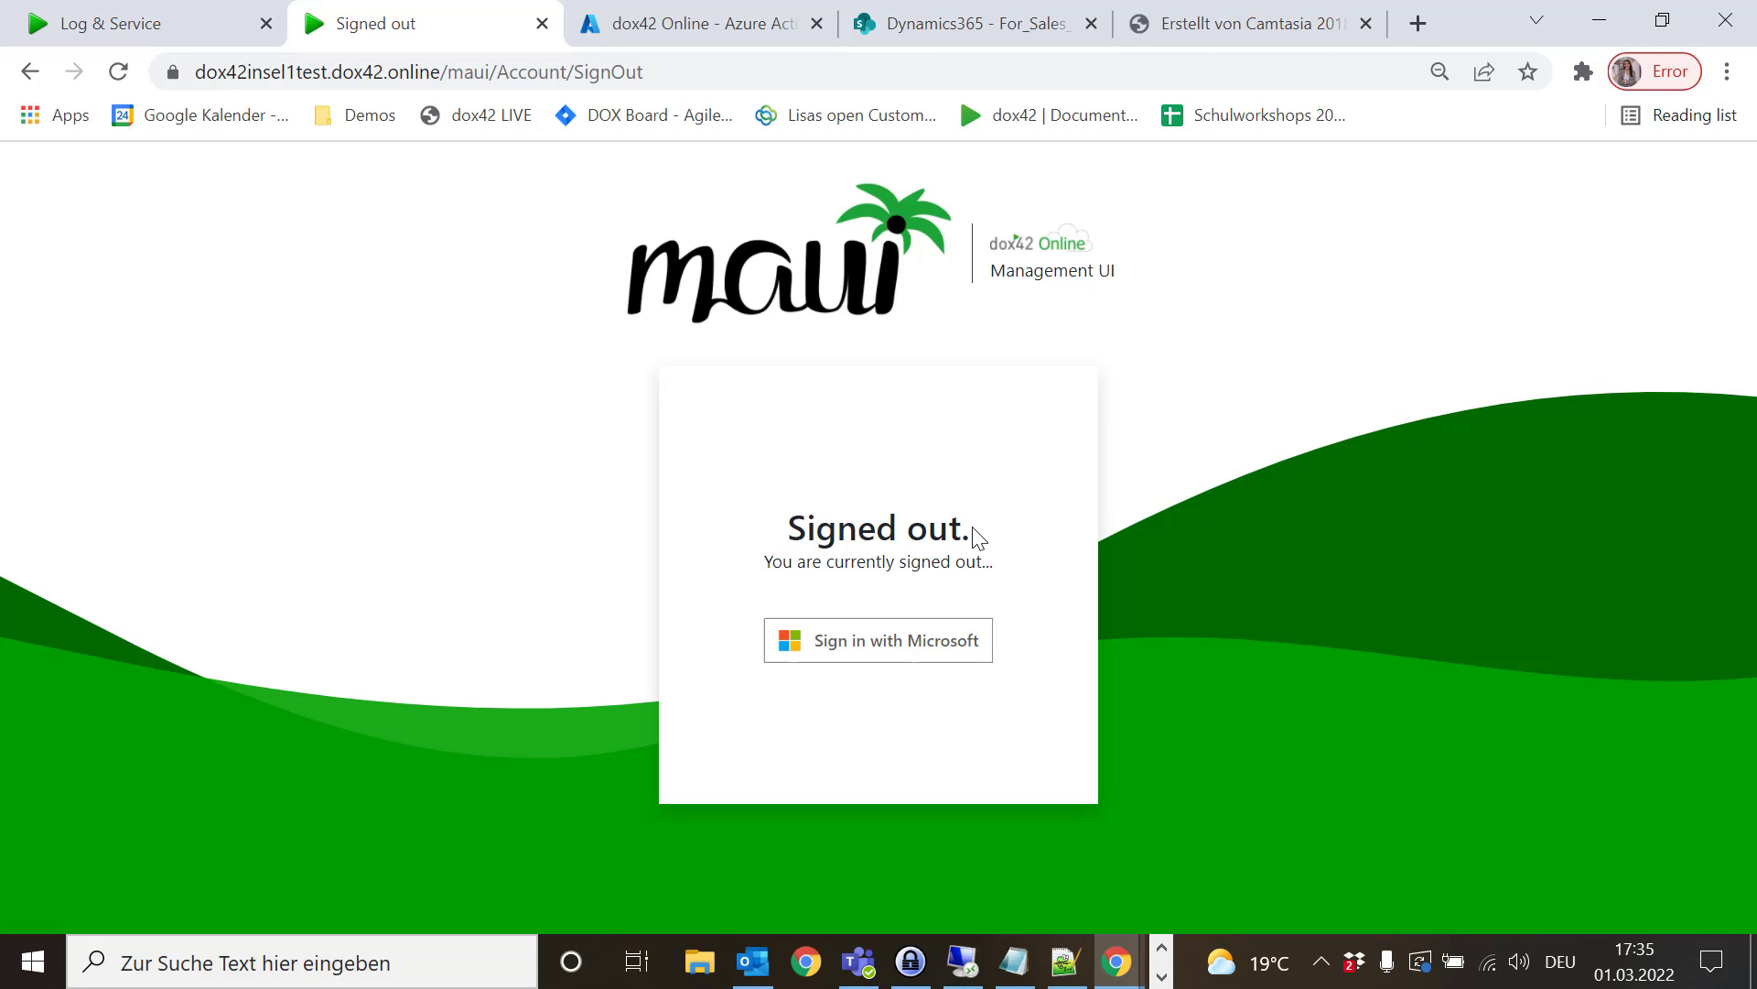
- Sign back in with Microsoft and review the Authentication Settings showing Microsoft, App ID and redirect URL
left_click(892, 657)
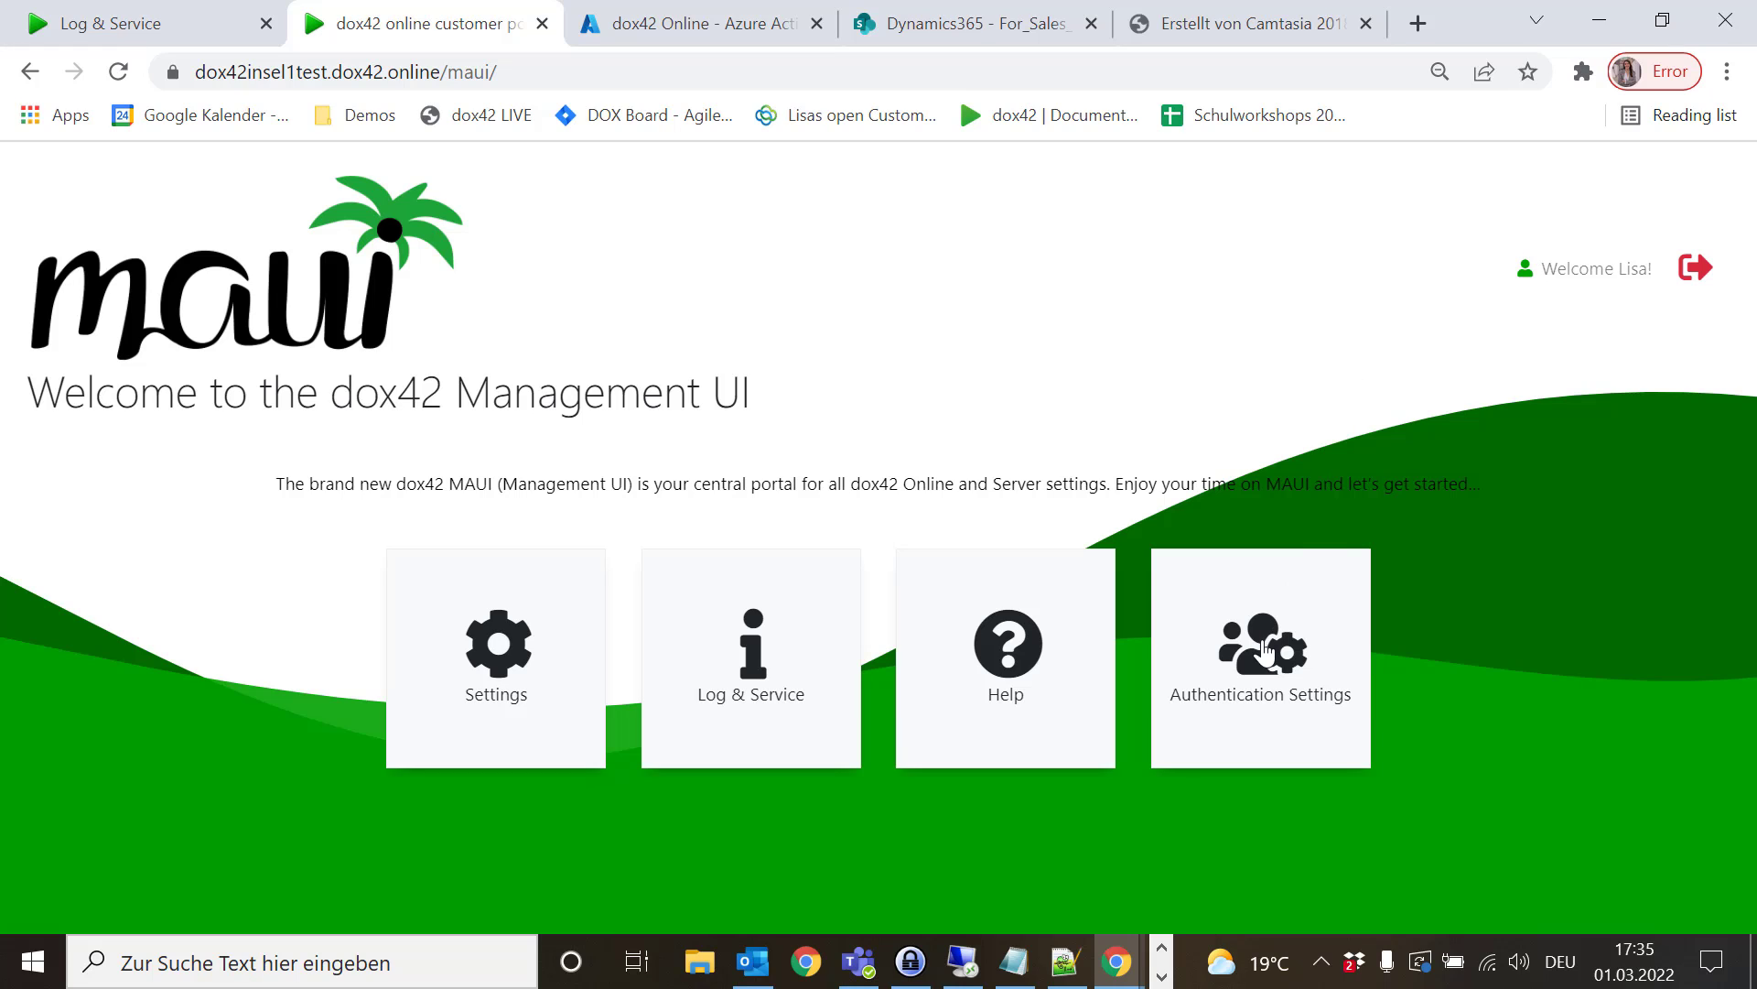
left_click(1250, 674)
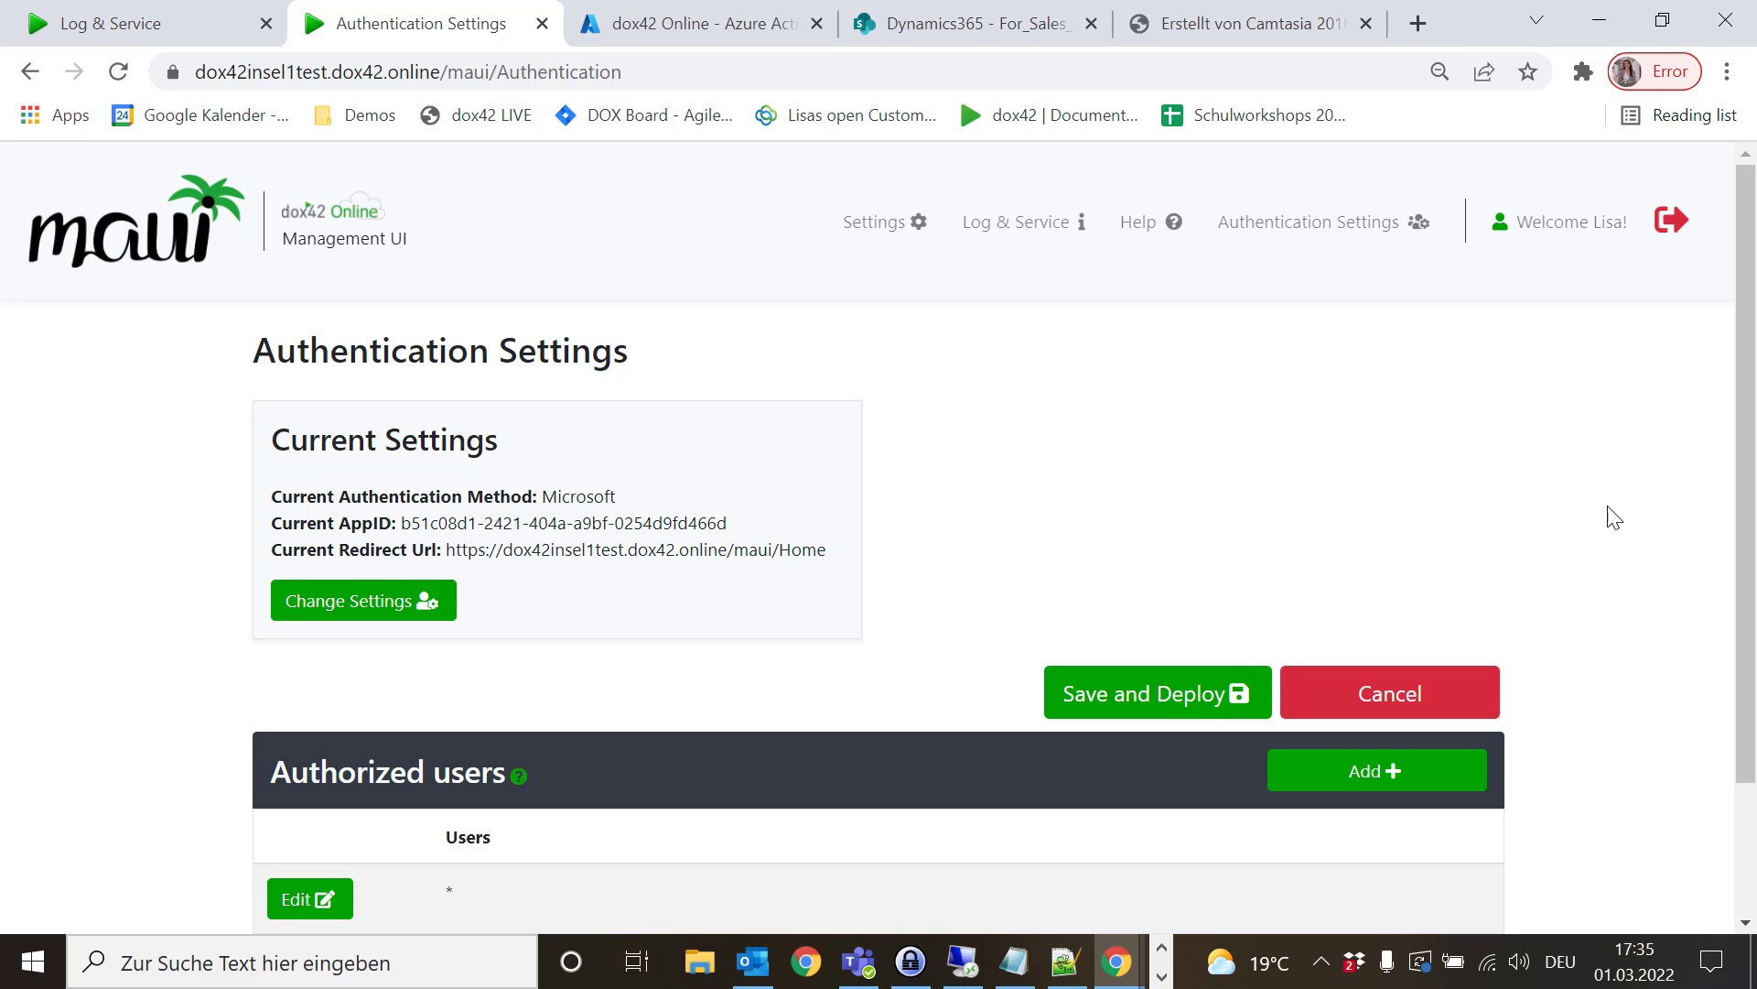
scroll(1615, 518, "down", 1)
scroll(1616, 518, "down", 1)
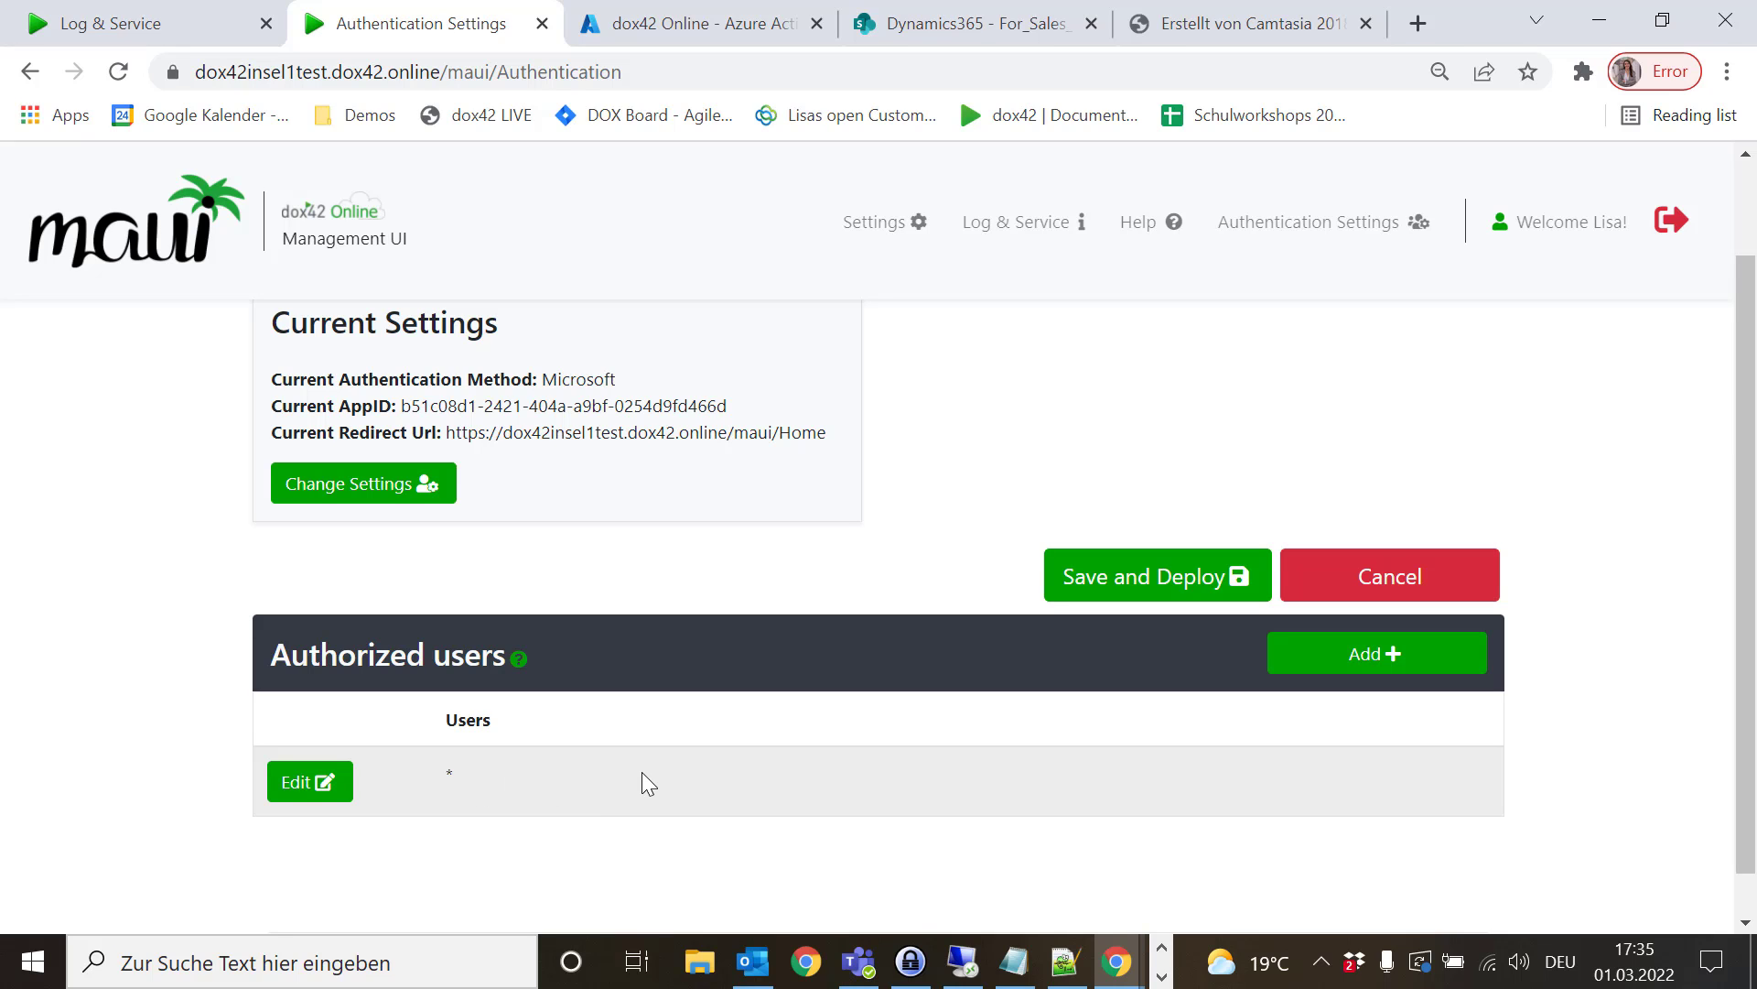
scroll(714, 789, "down", 1)
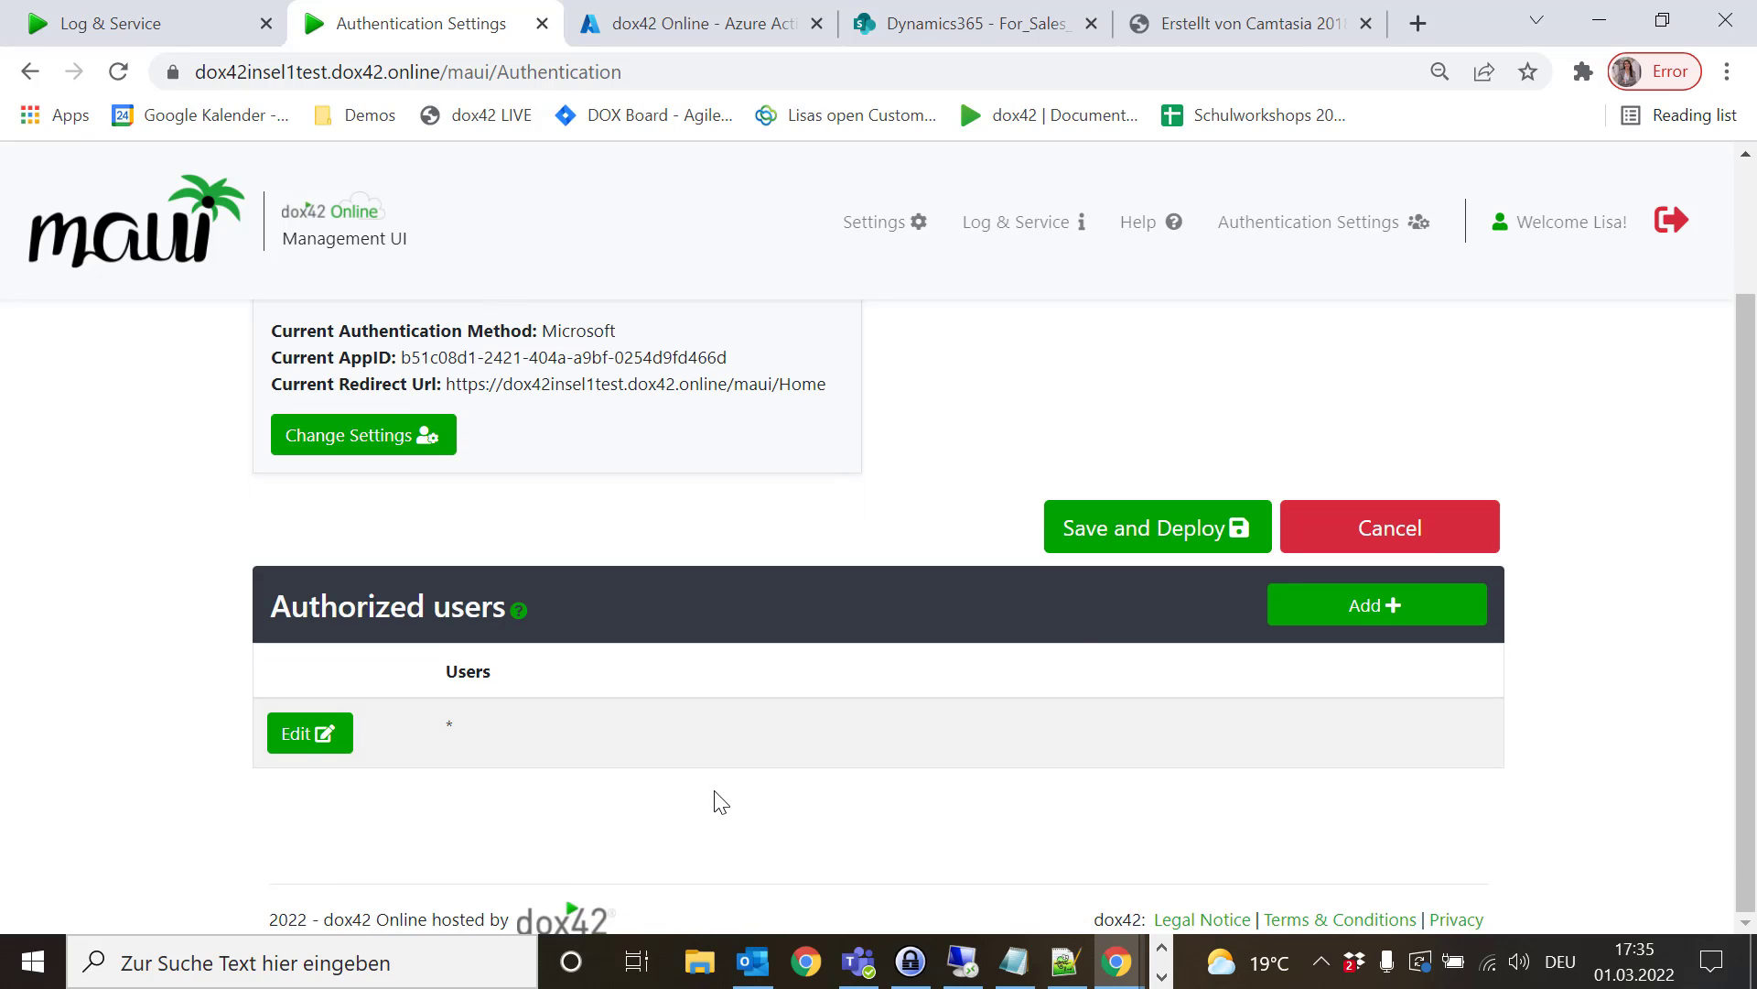
- Replace the * authorized user with the account's e-mail address
left_click(321, 733)
double_click(723, 537)
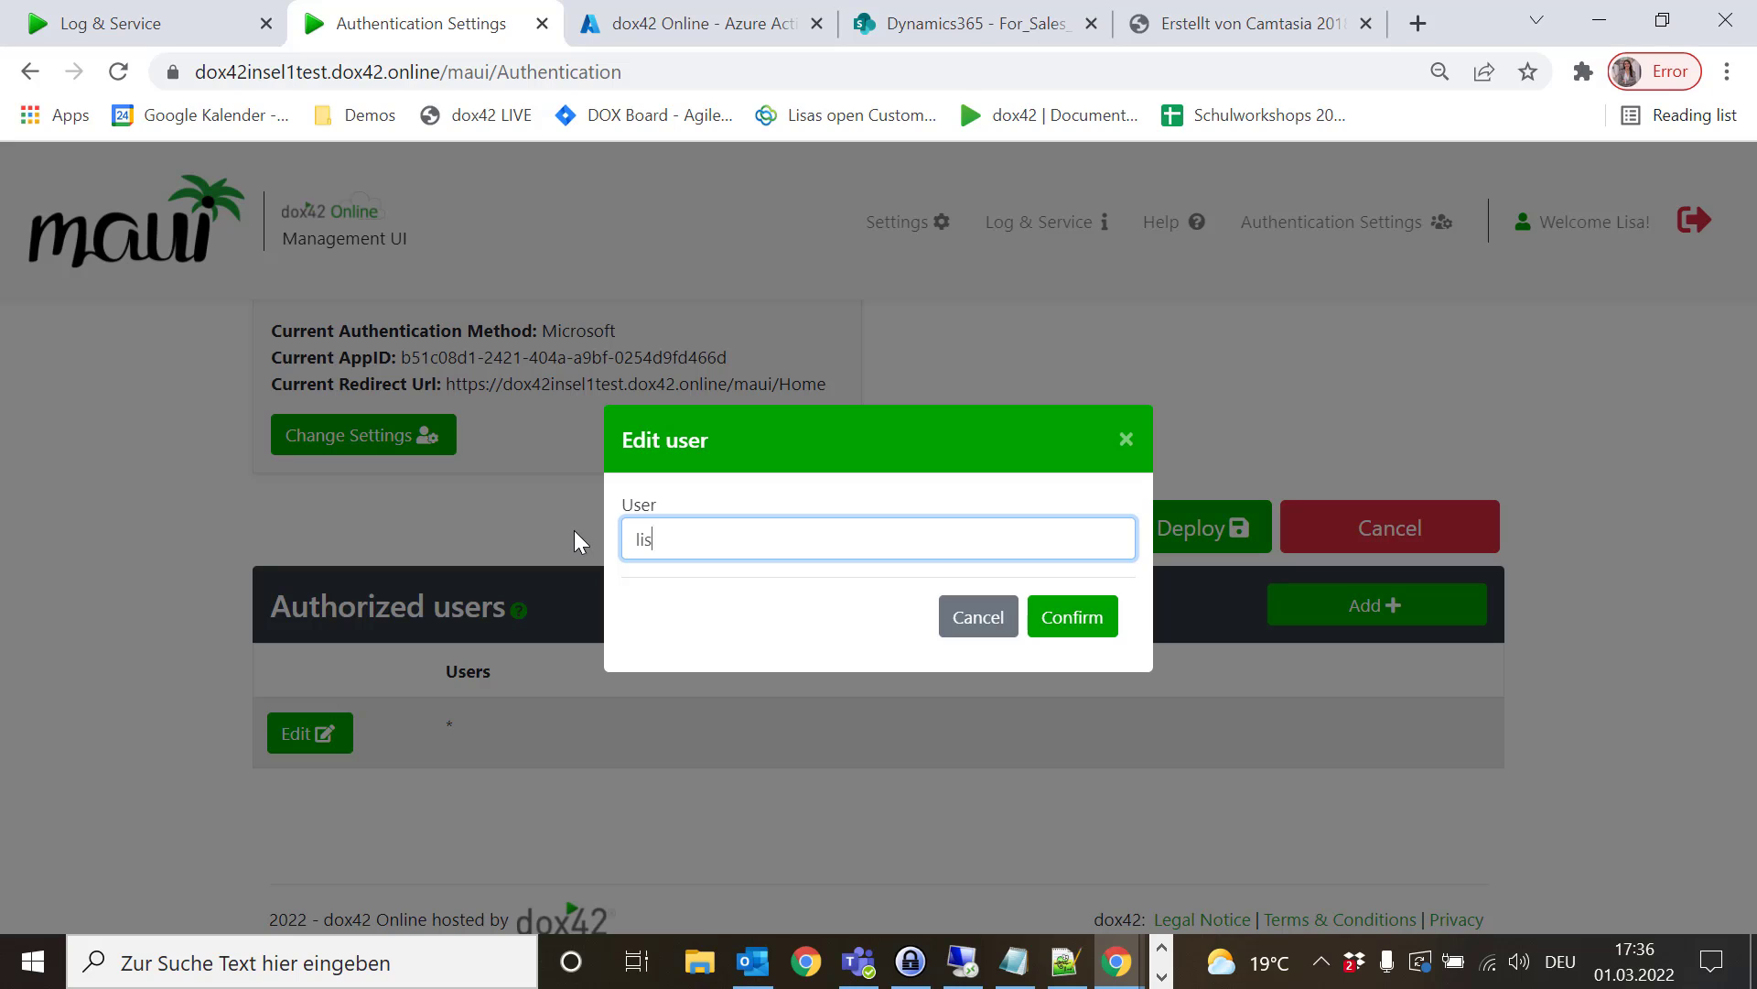
left_click(1069, 617)
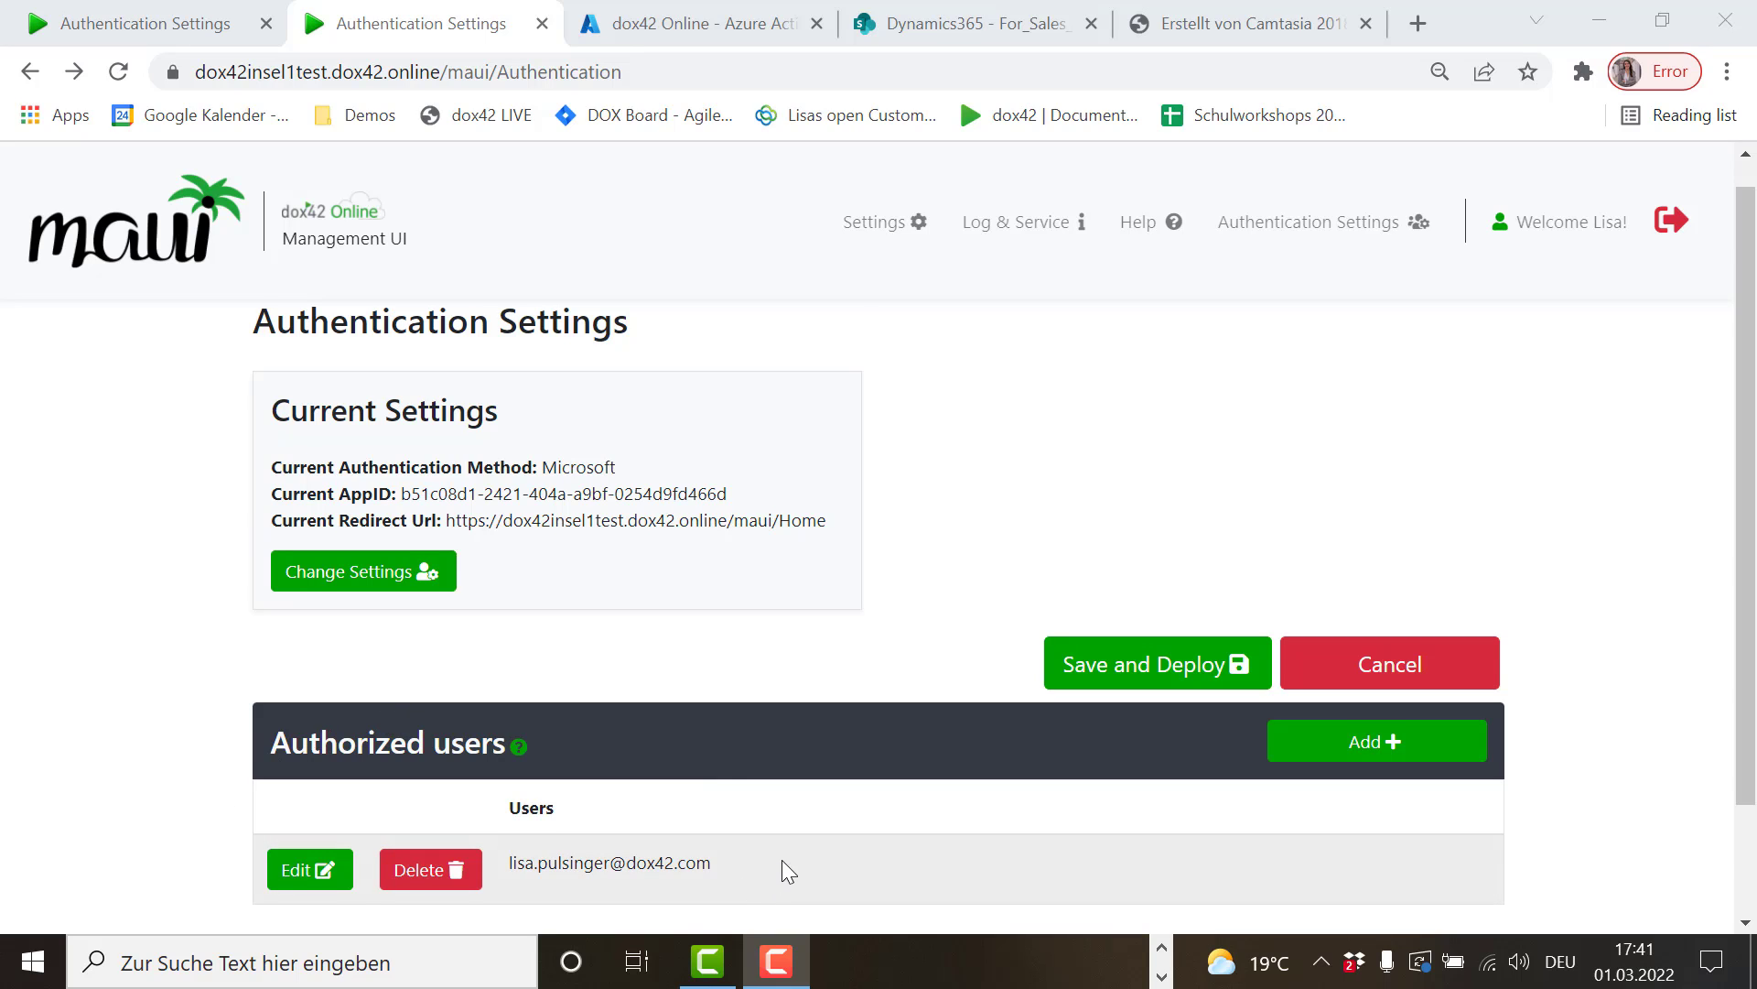
- Bring up the Change authentication mode form via Change Settings
scroll(782, 859, "down", 1)
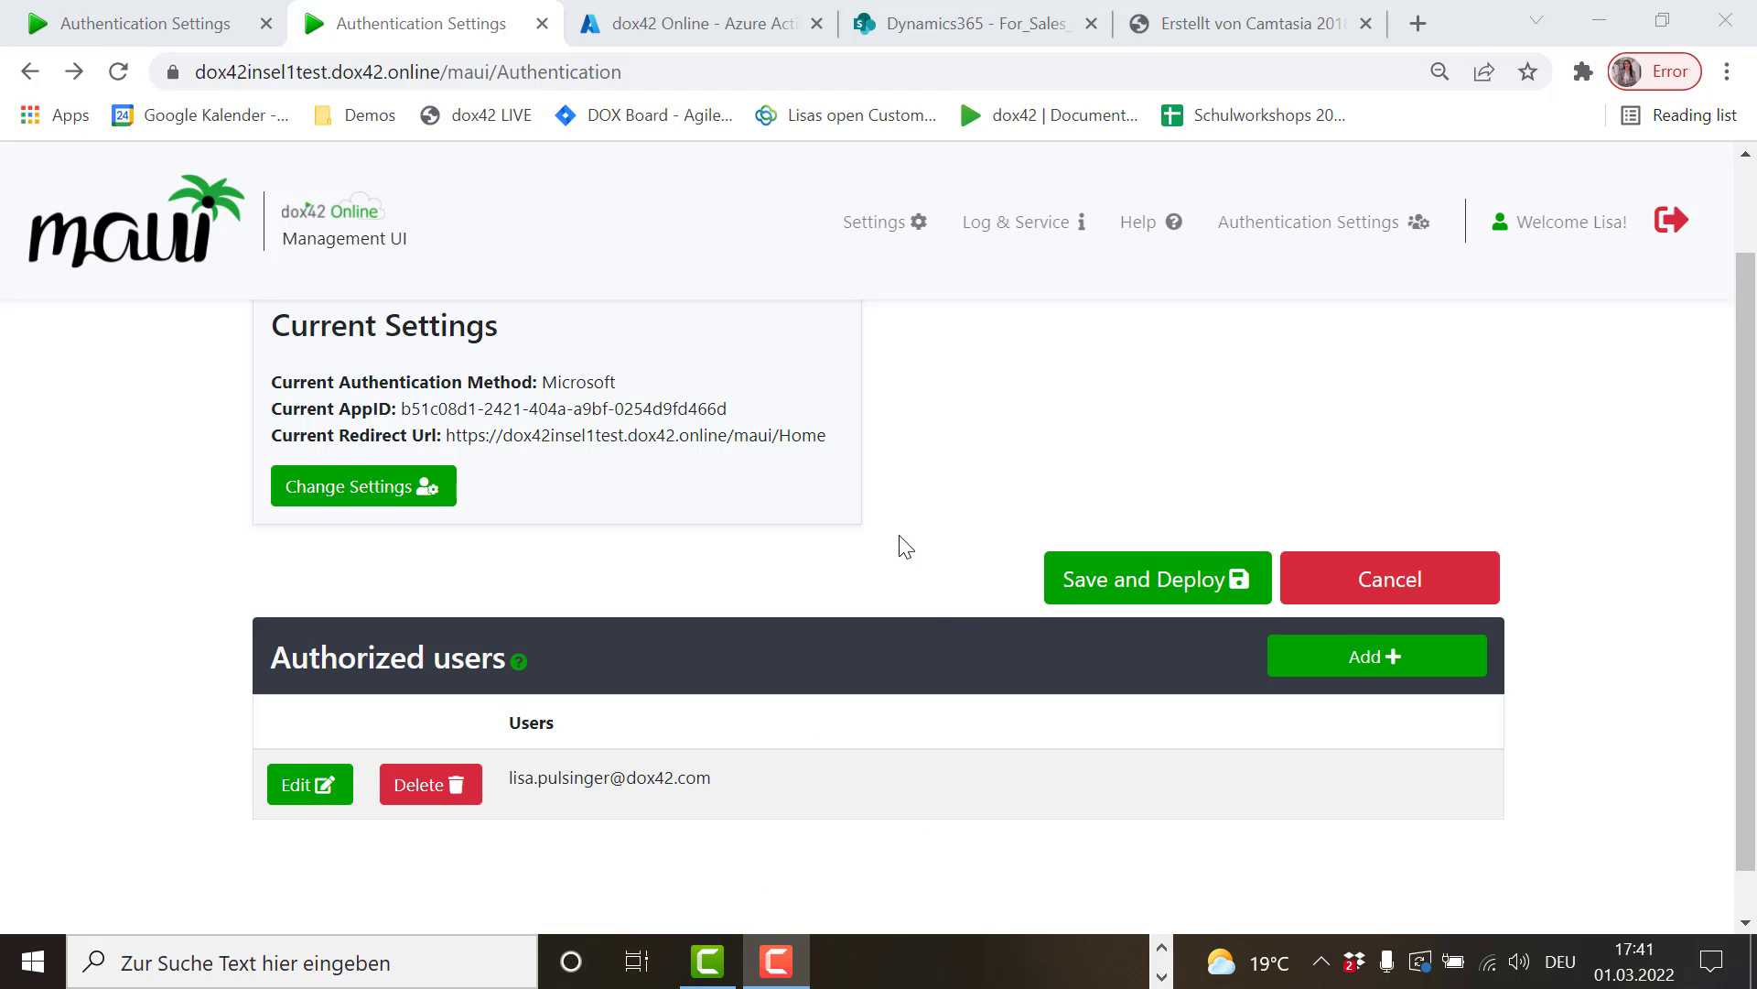
scroll(901, 542, "up", 1)
left_click(362, 603)
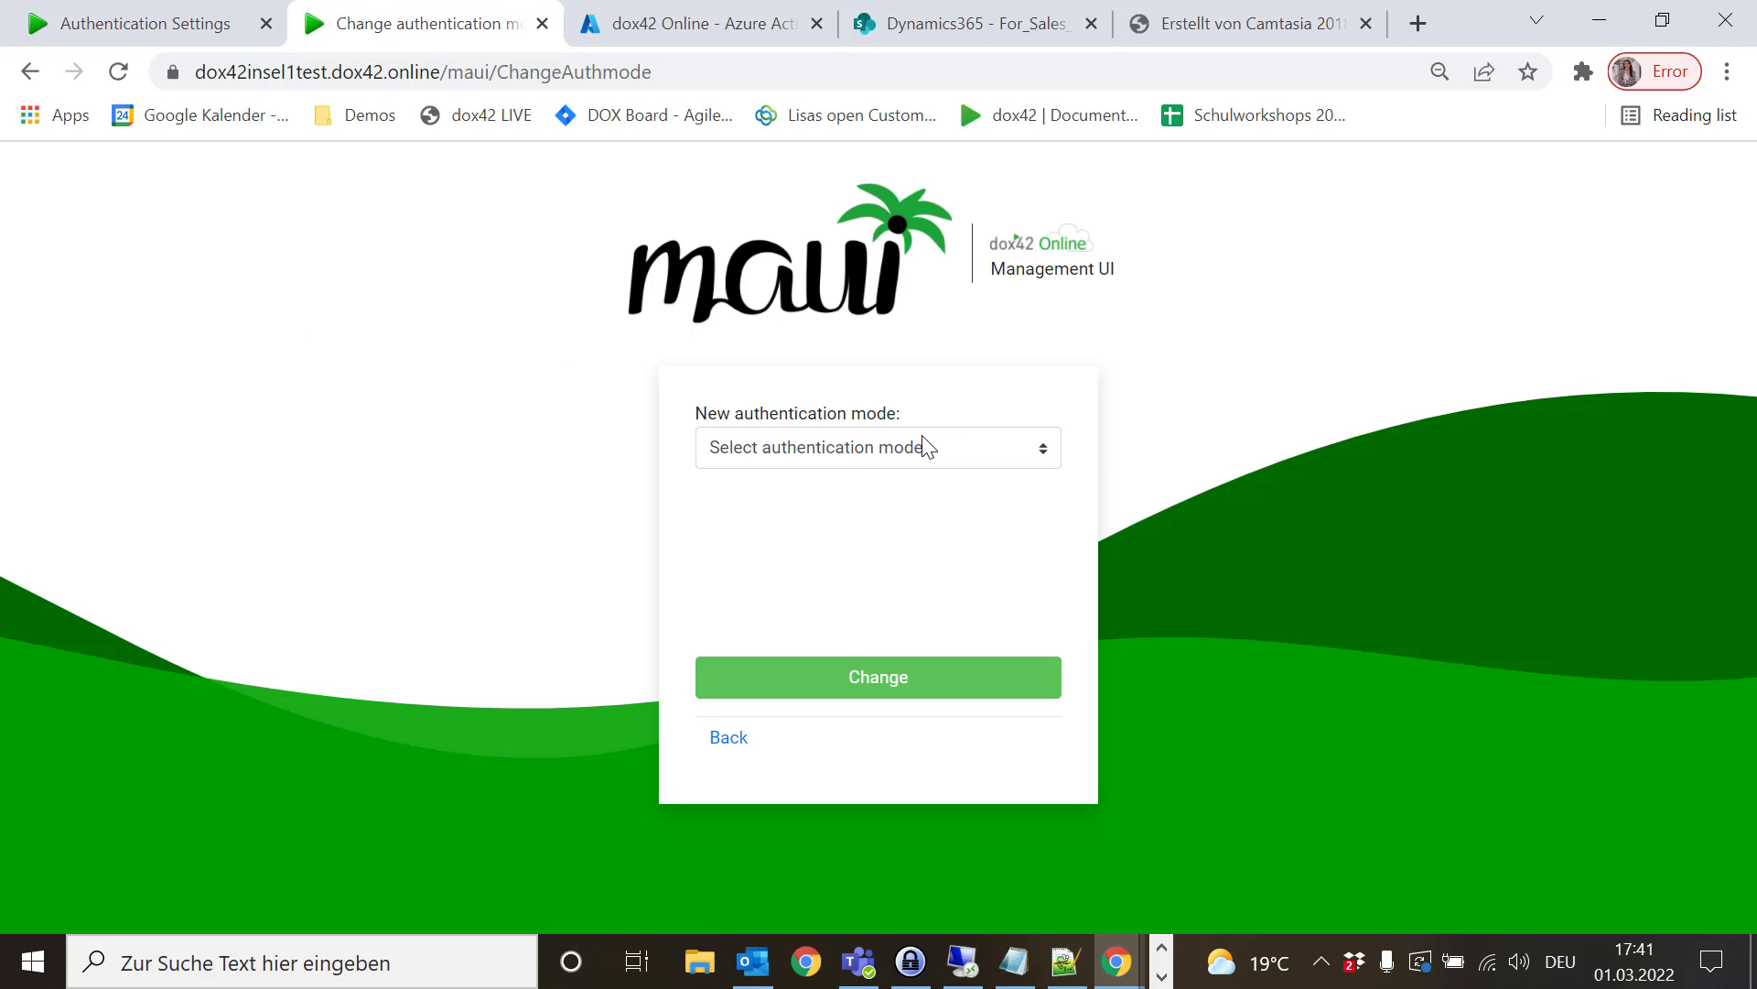
- Preview the Local username/password mode fields, then go back without changing the authentication mode
left_click(924, 447)
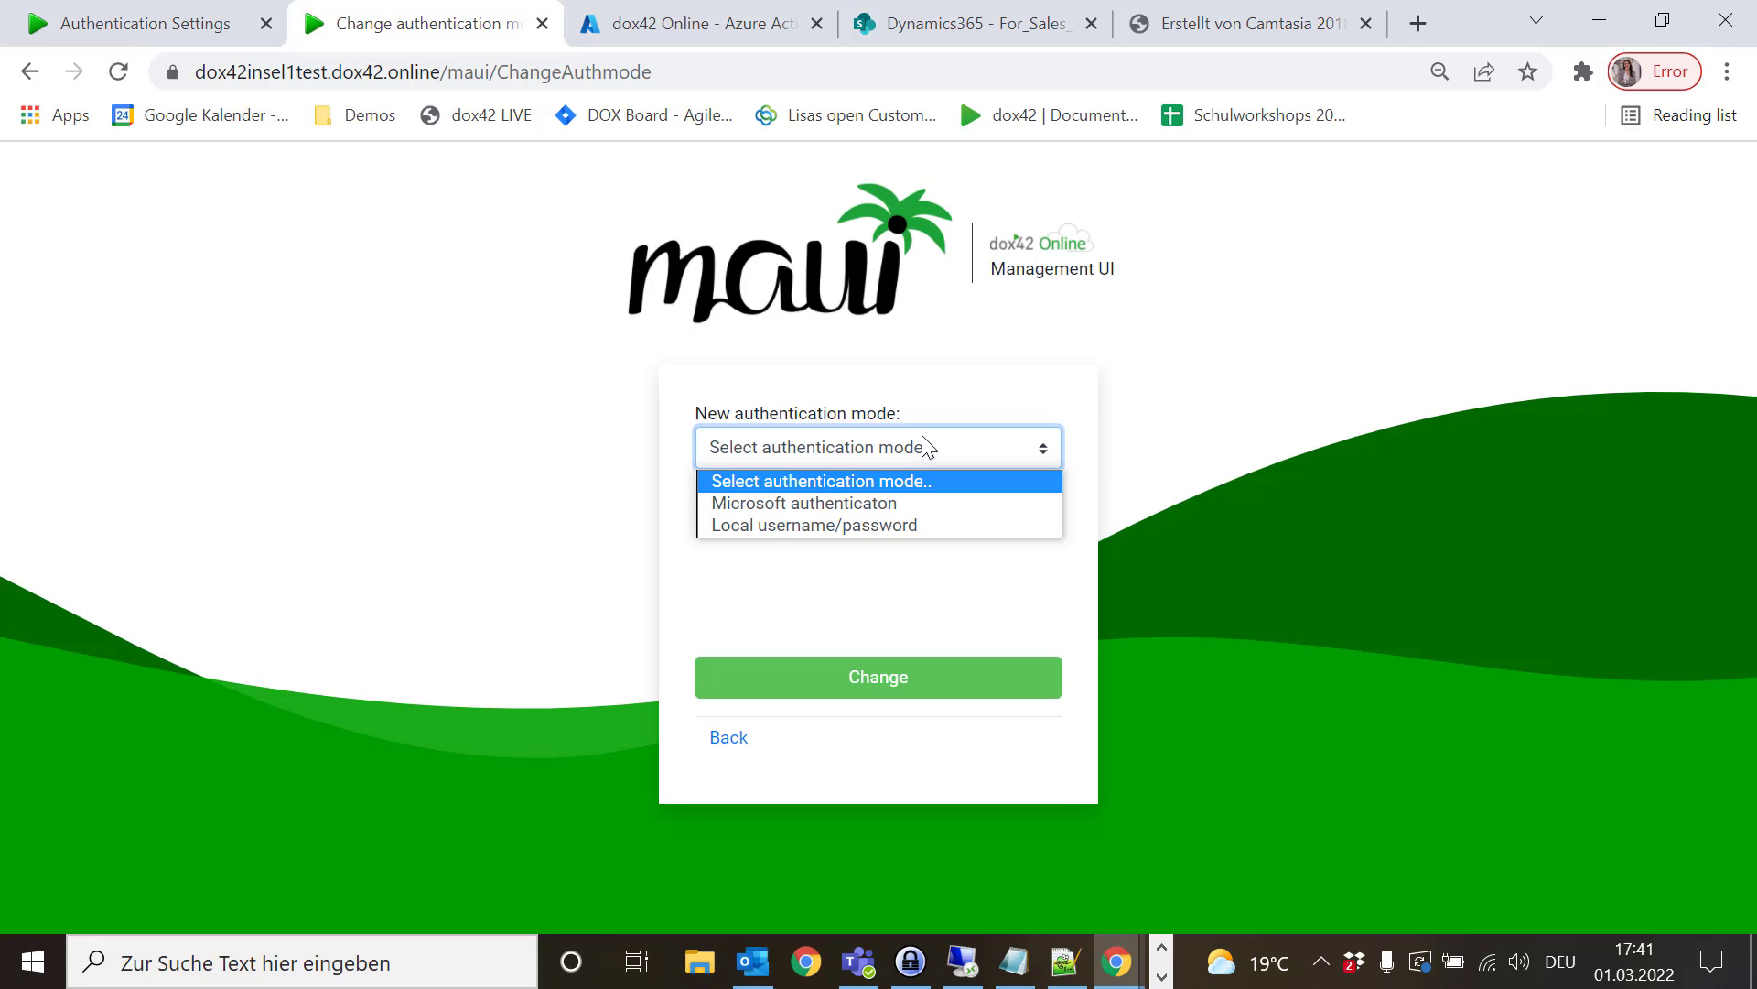
left_click(897, 522)
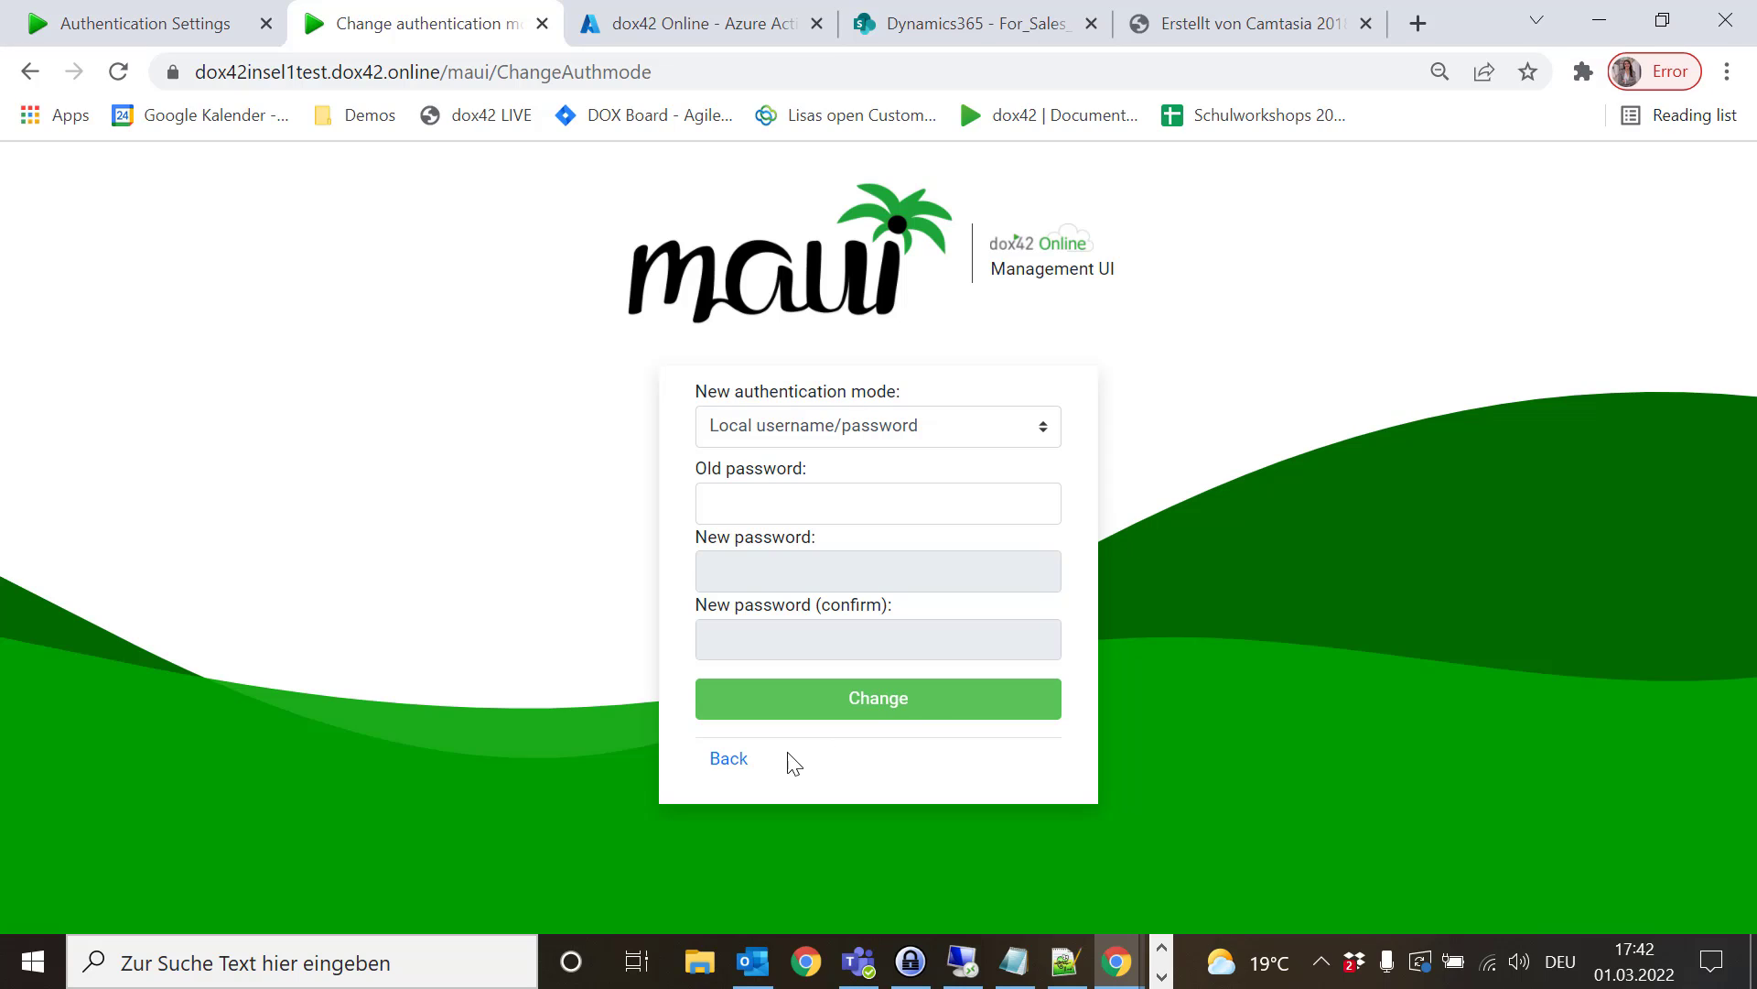
left_click(729, 760)
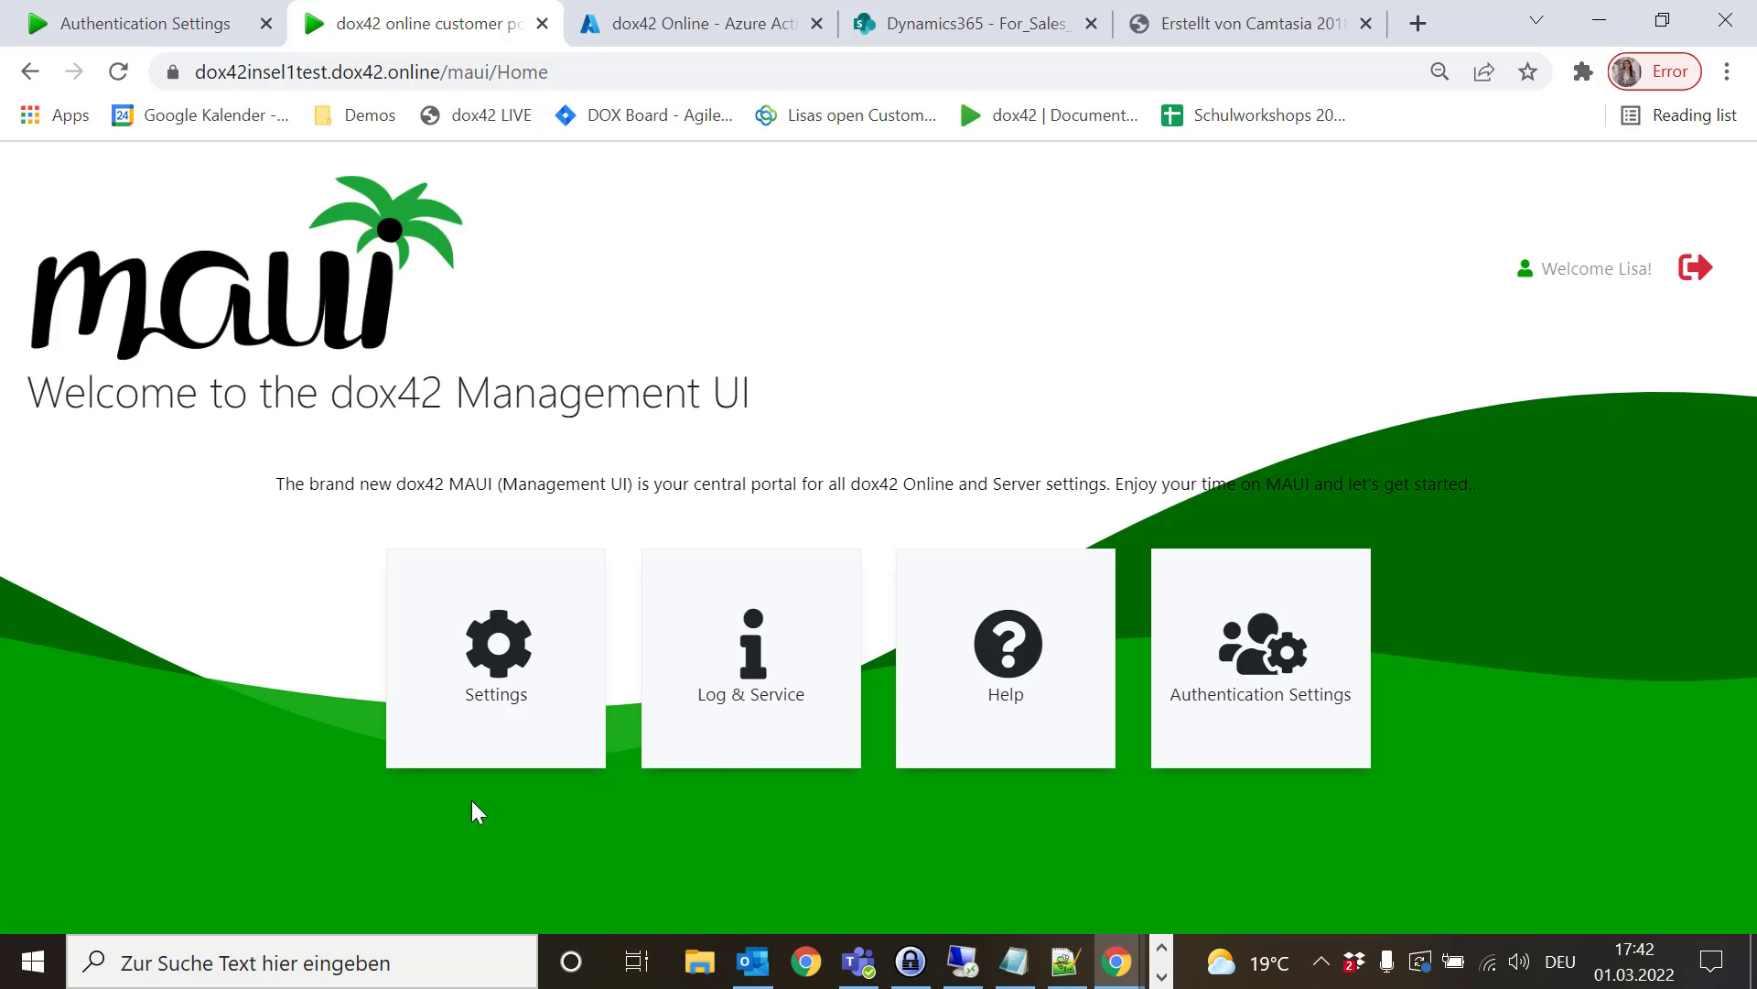
- View the Log & Service page down to the 2022-02-01 logfile contents
left_click(772, 693)
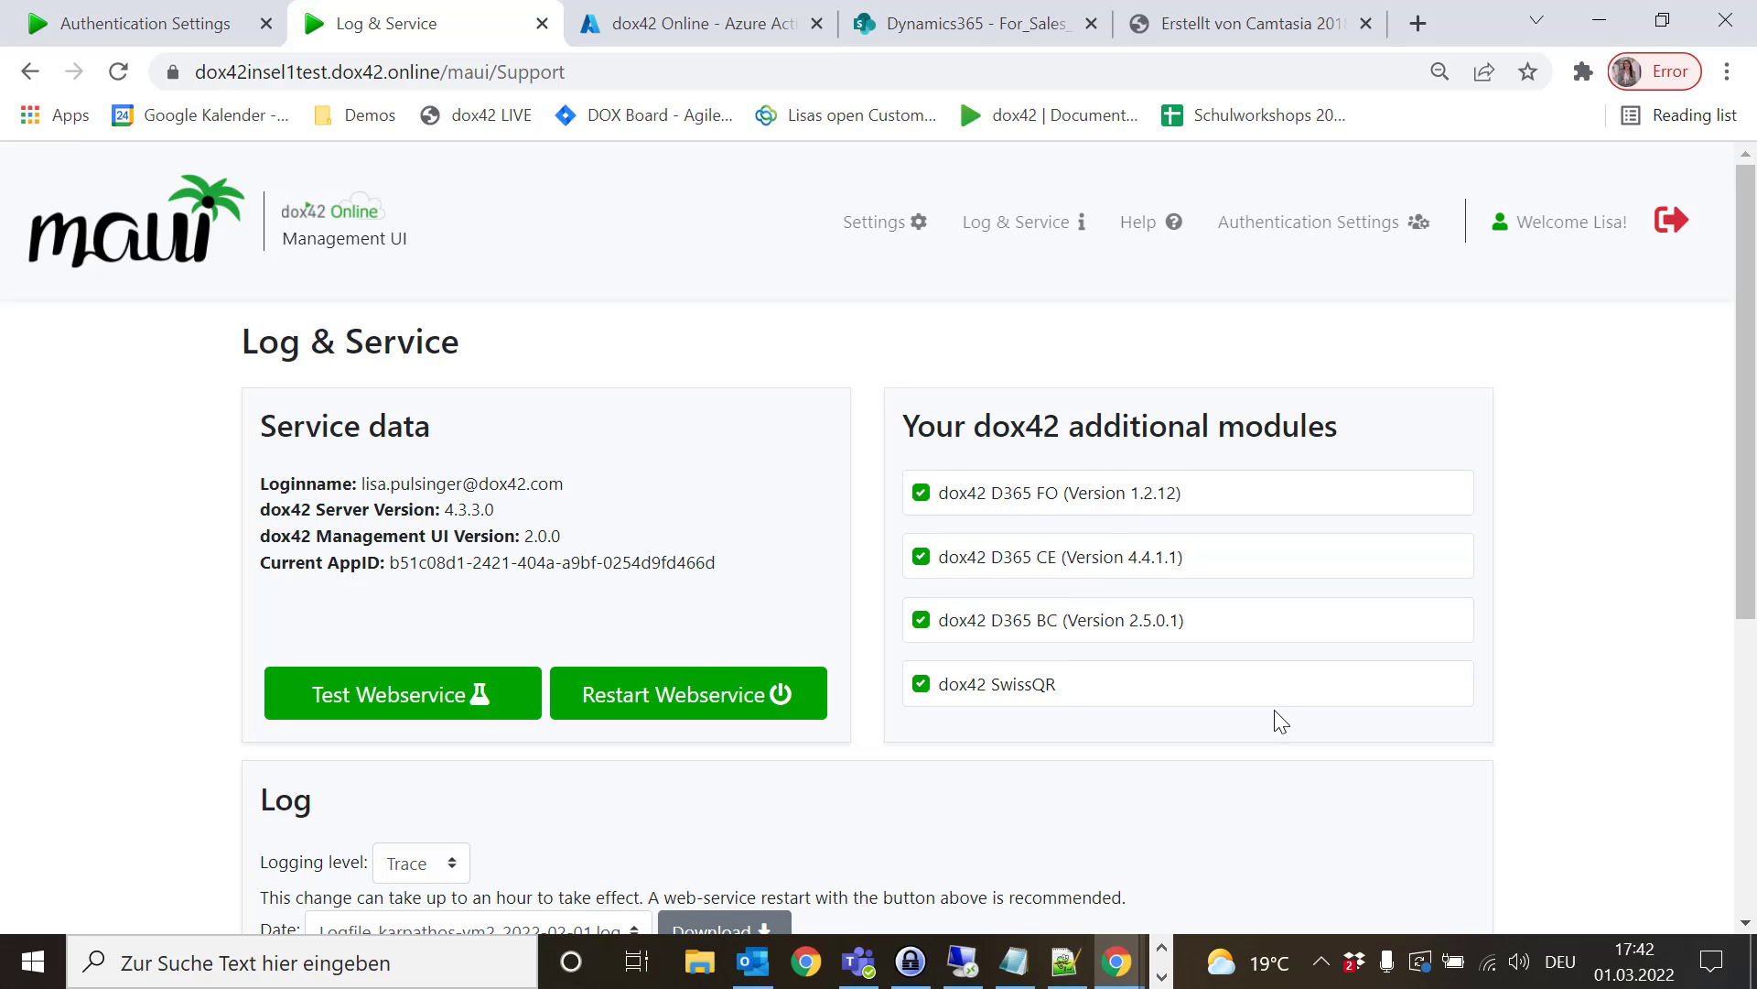
scroll(1281, 722, "down", 5)
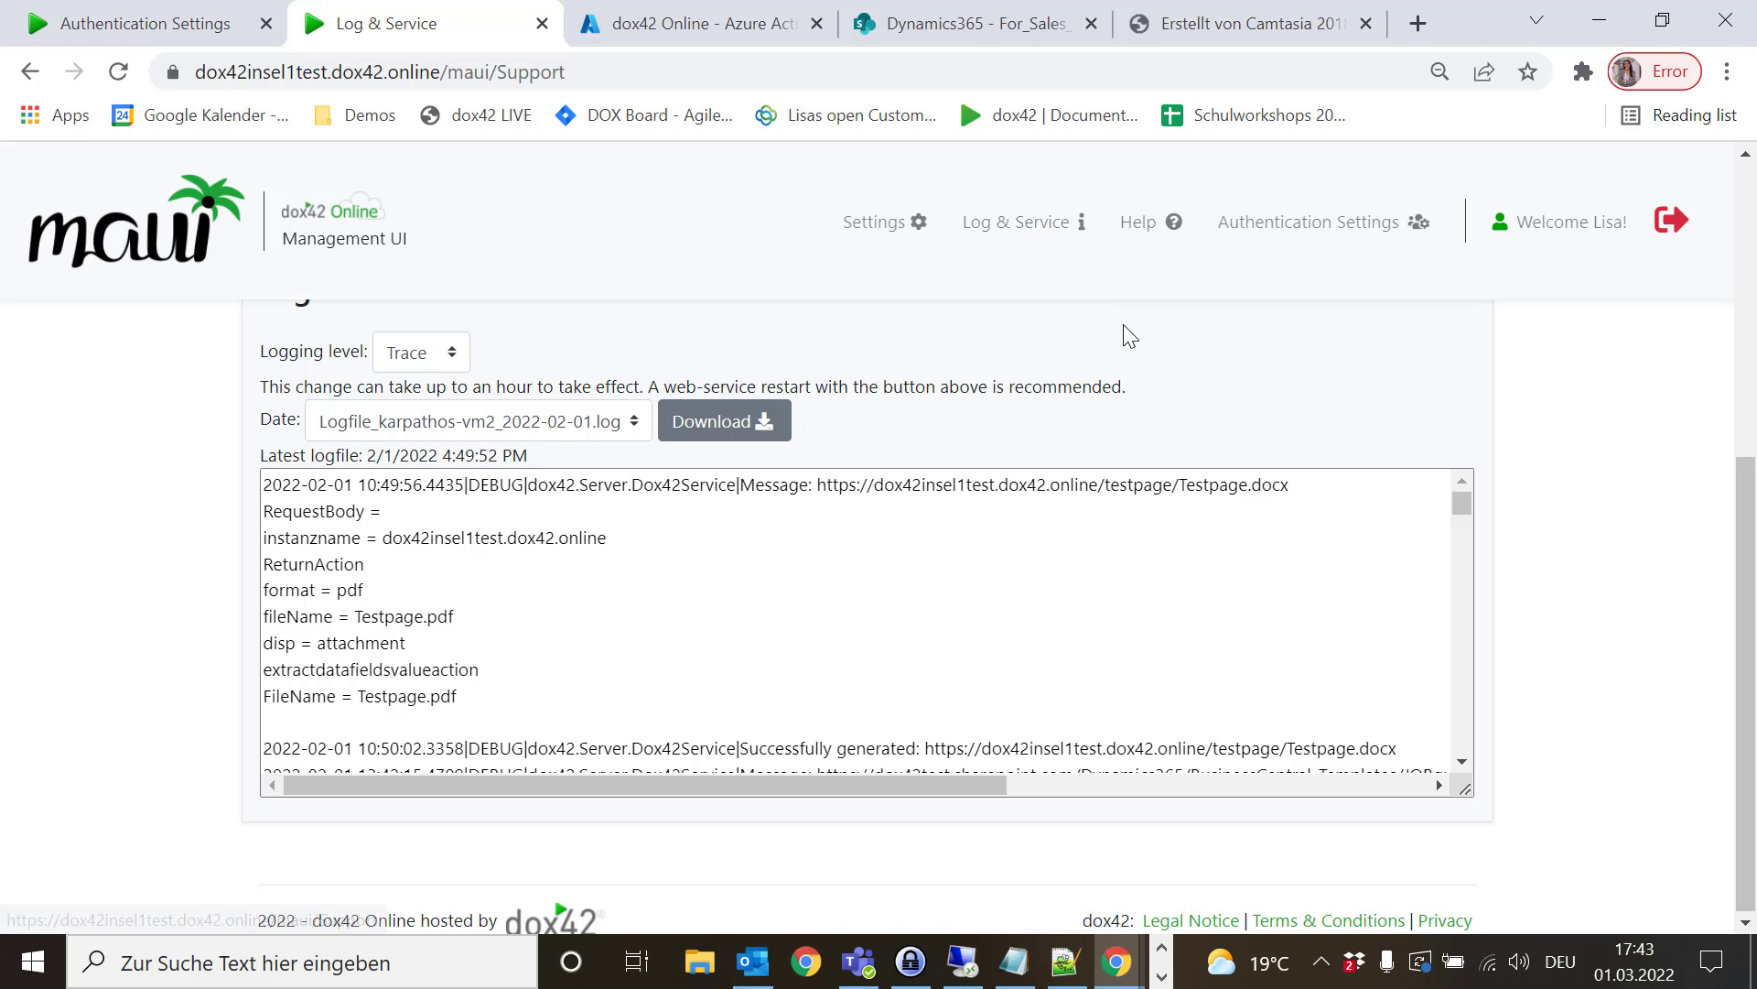
scroll(1052, 352, "up", 2)
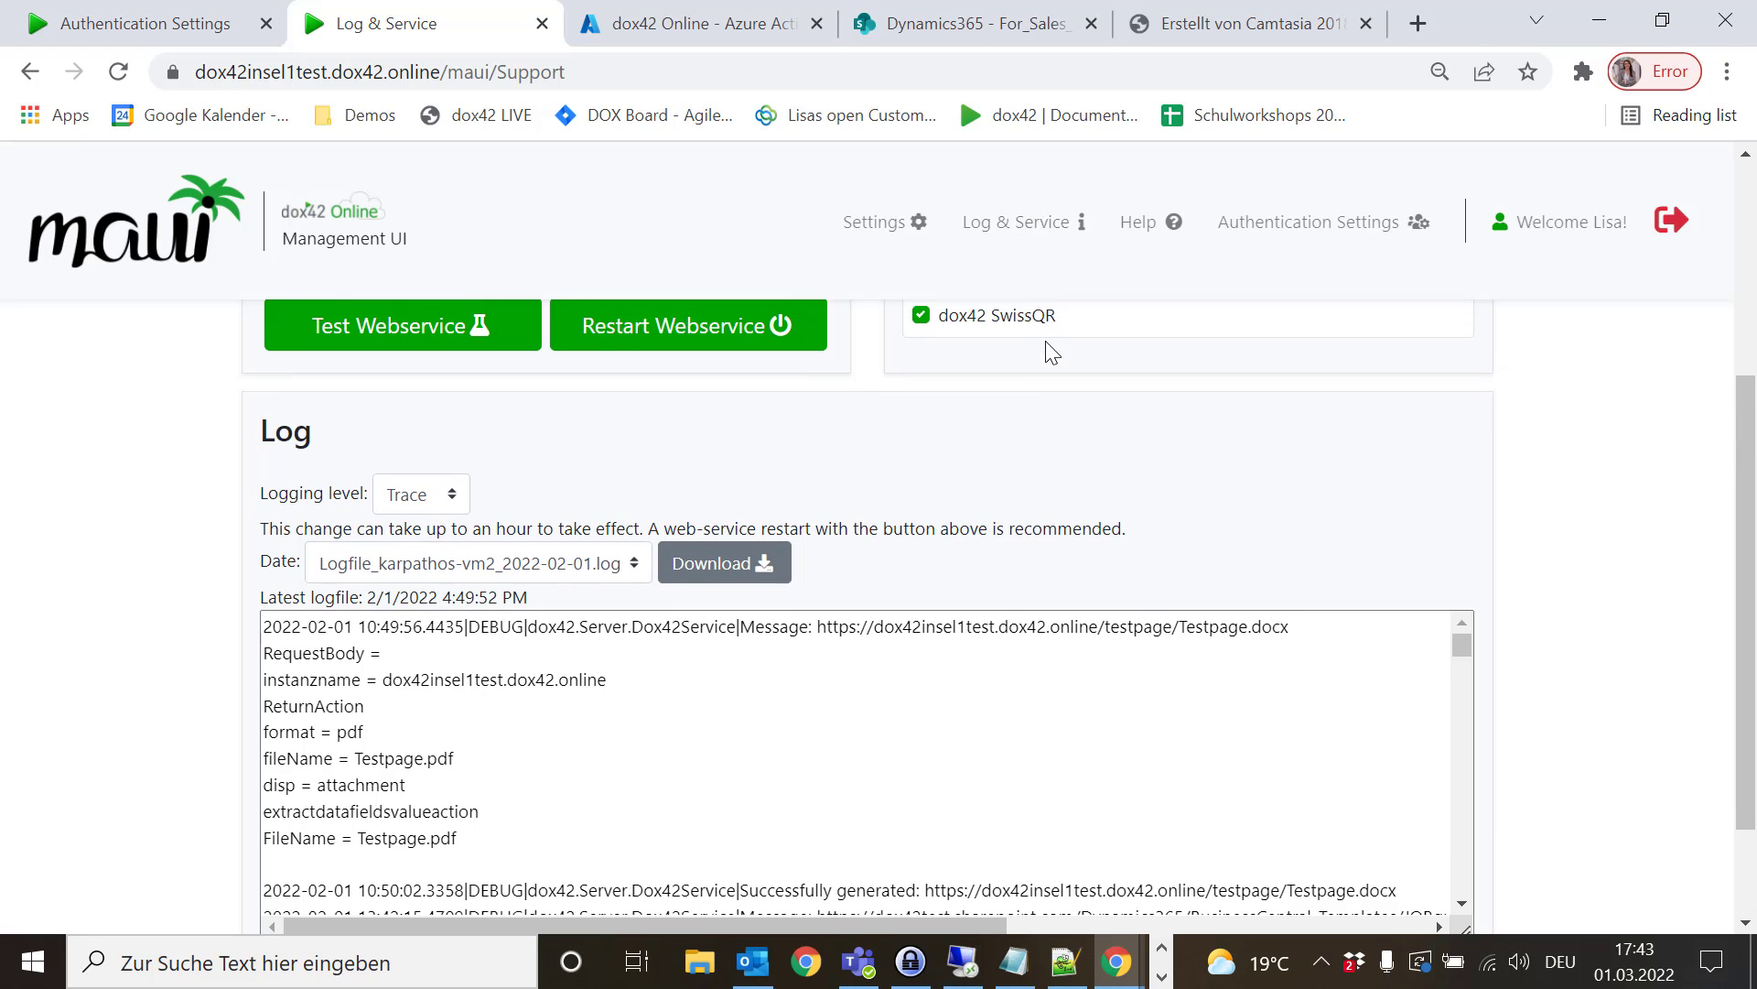
left_click(572, 564)
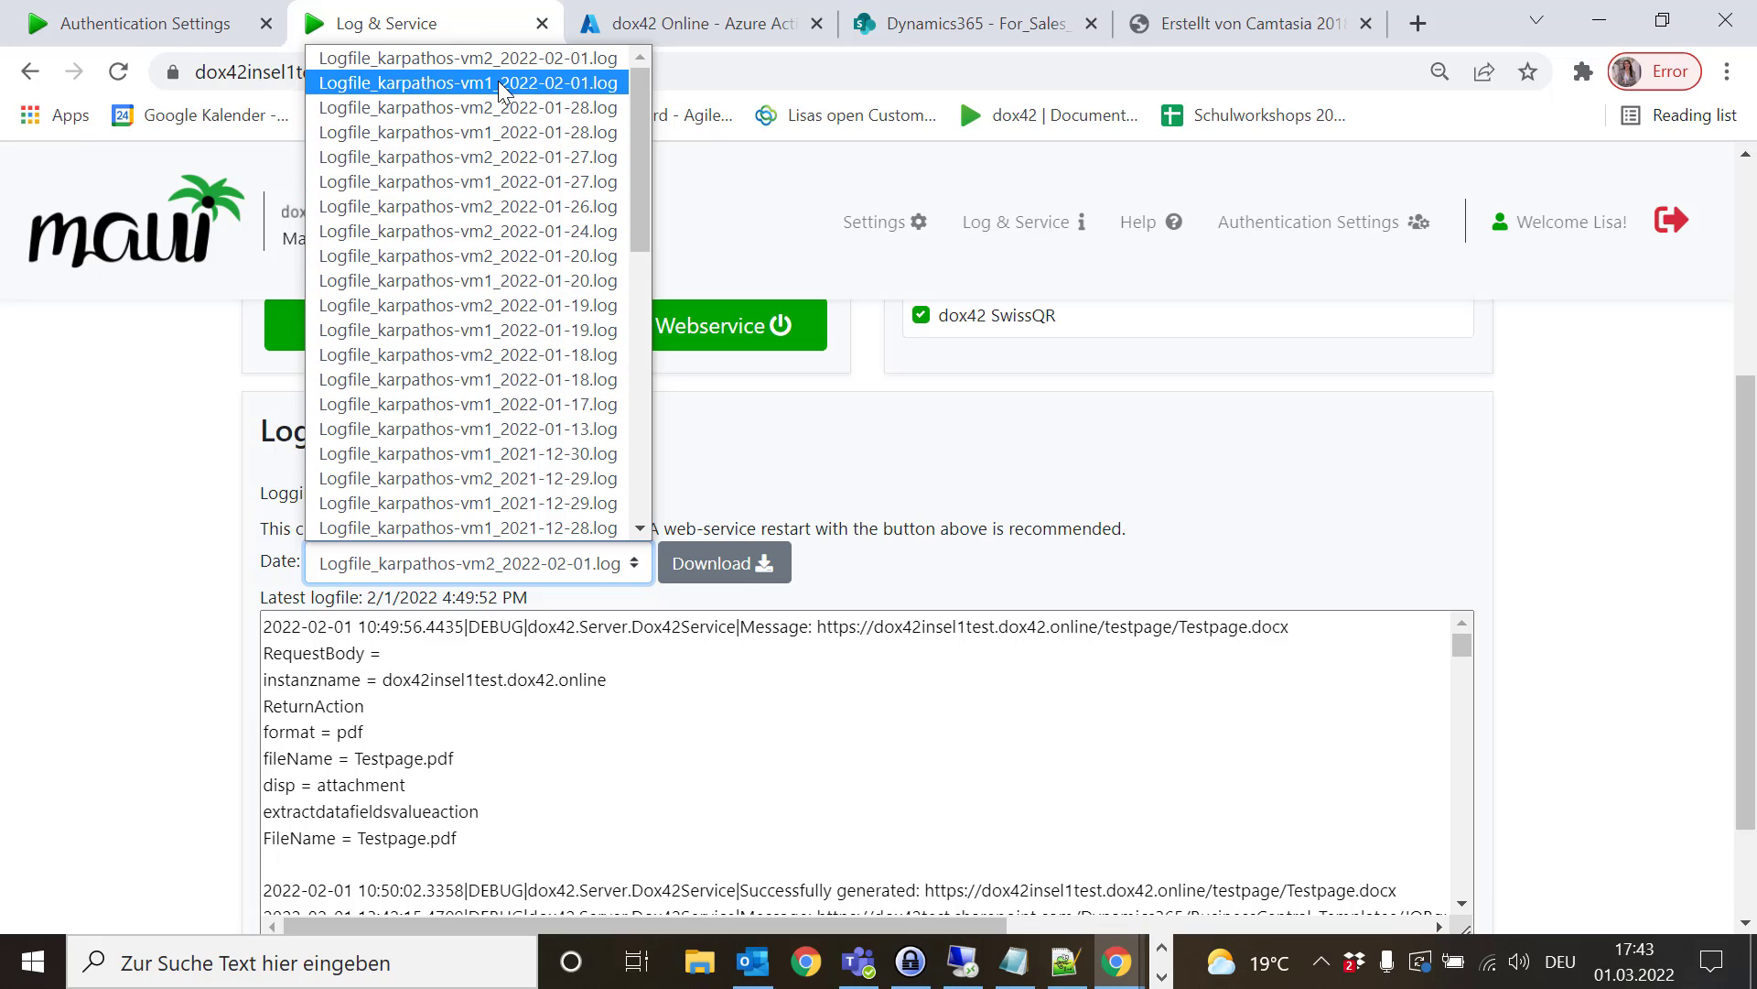
left_click(920, 412)
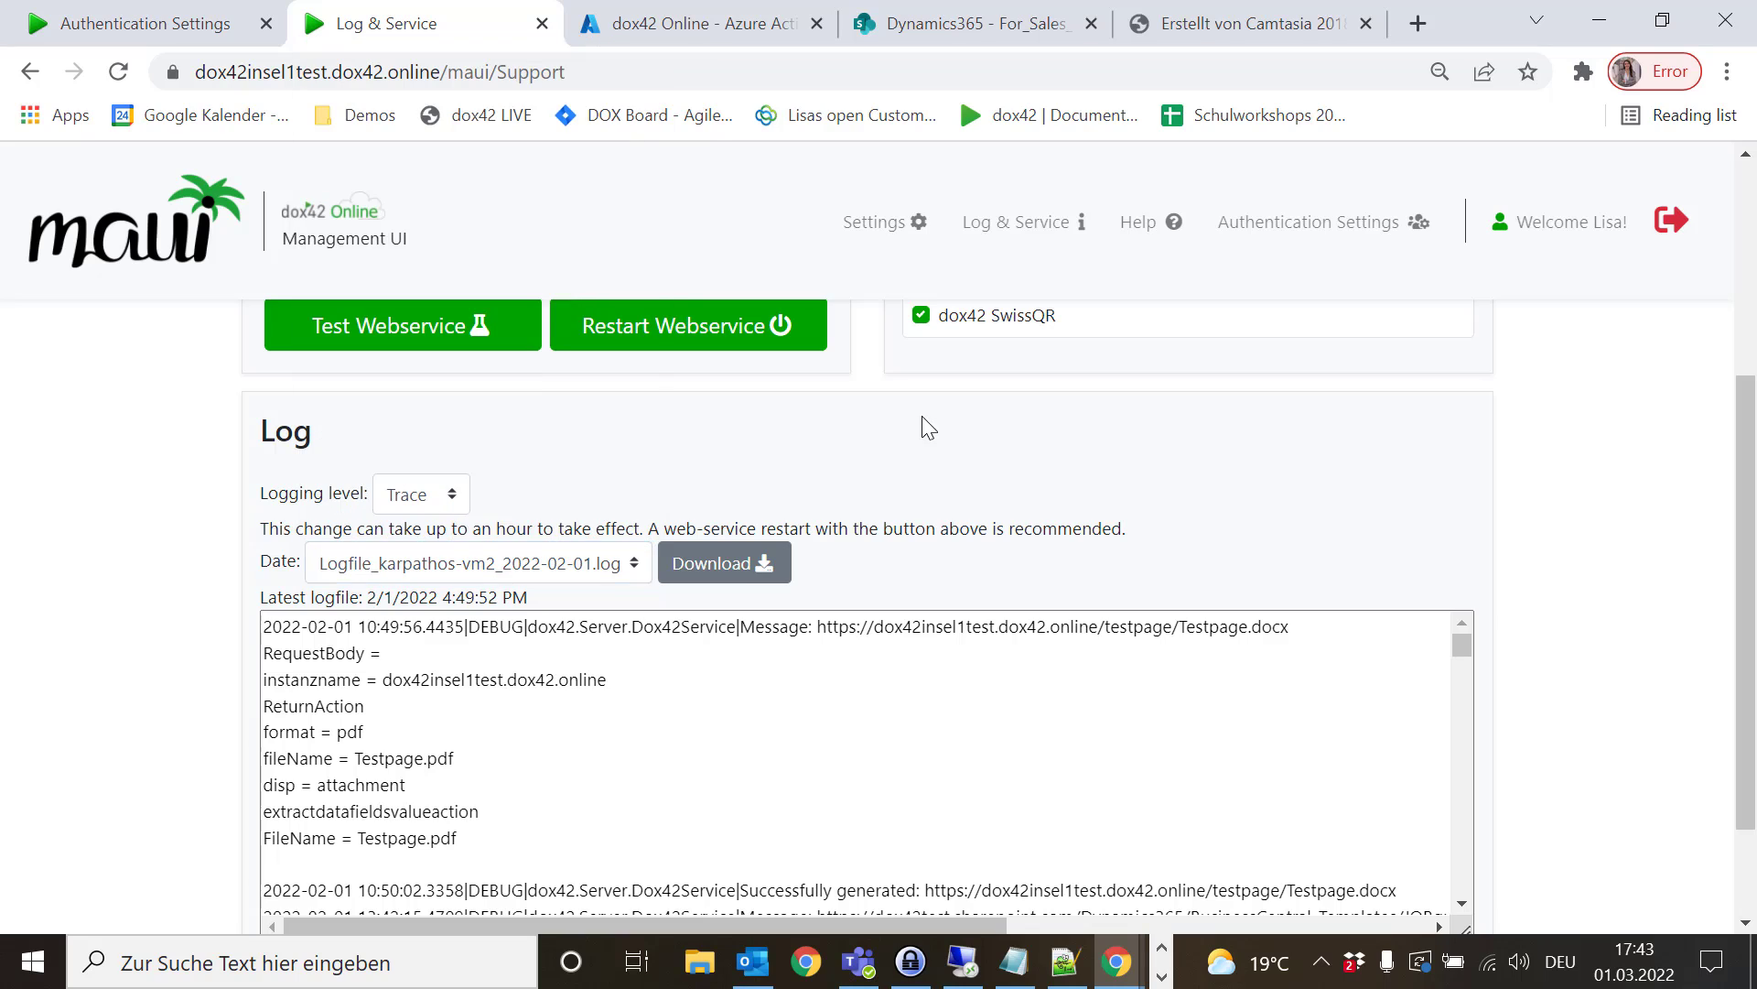
left_click(415, 502)
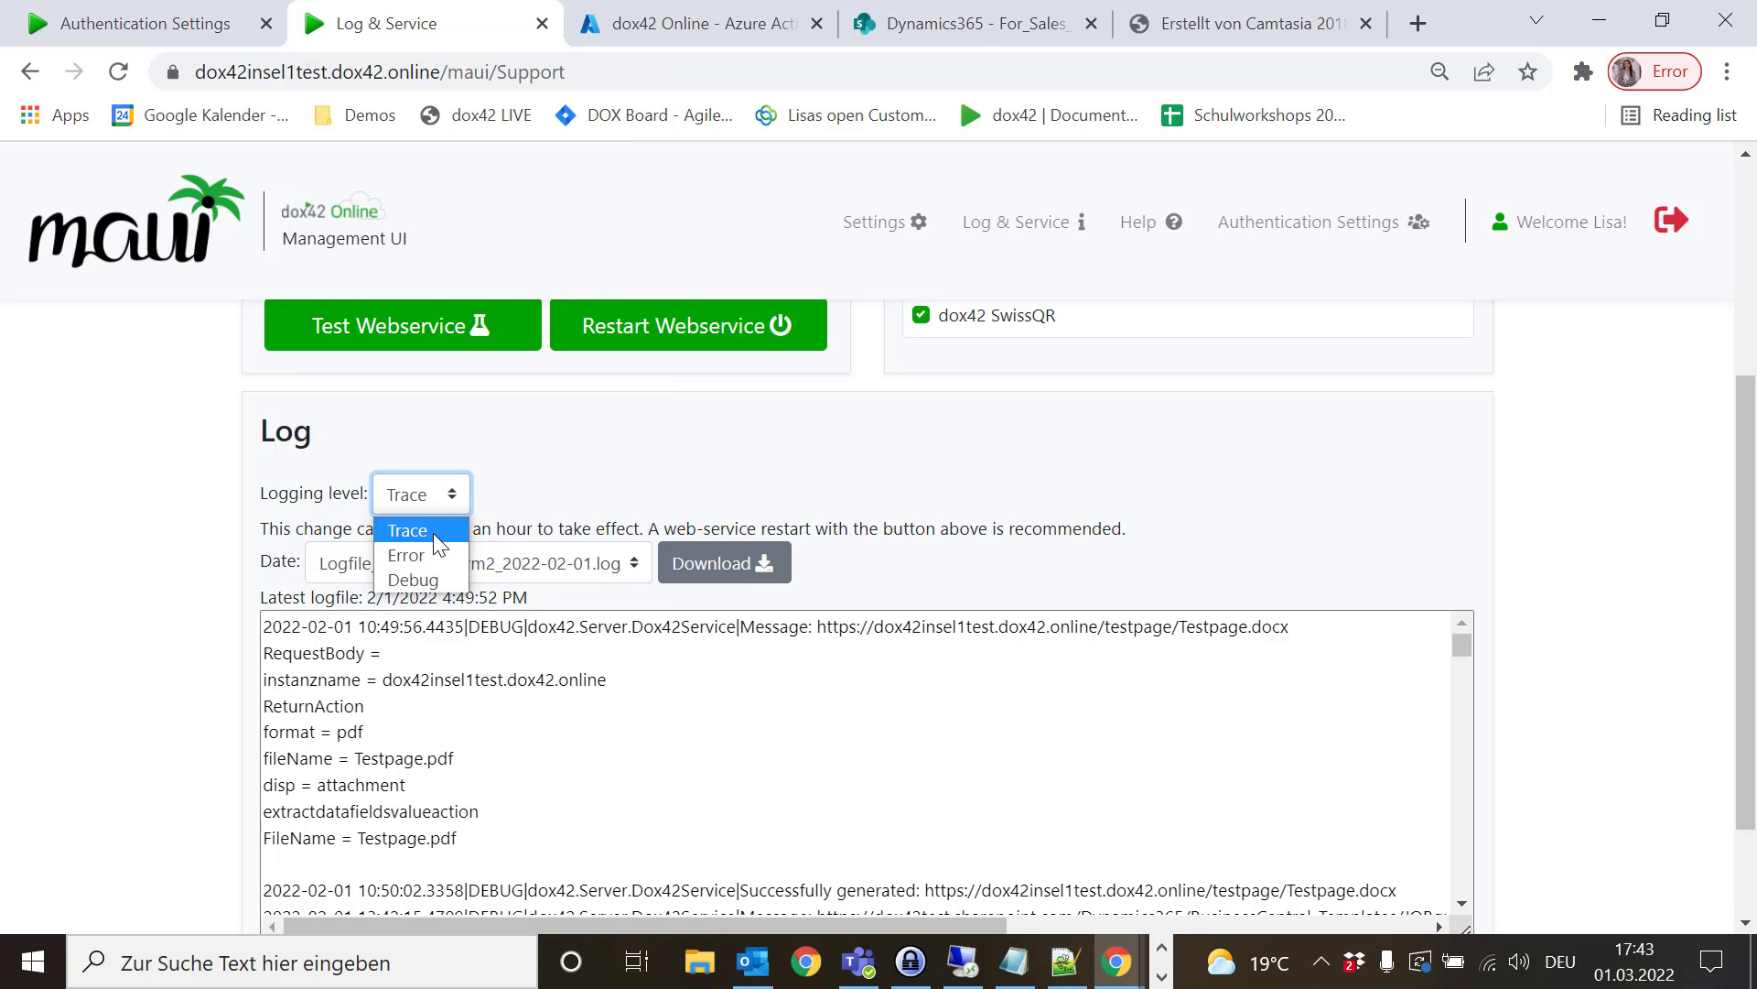
left_click(555, 506)
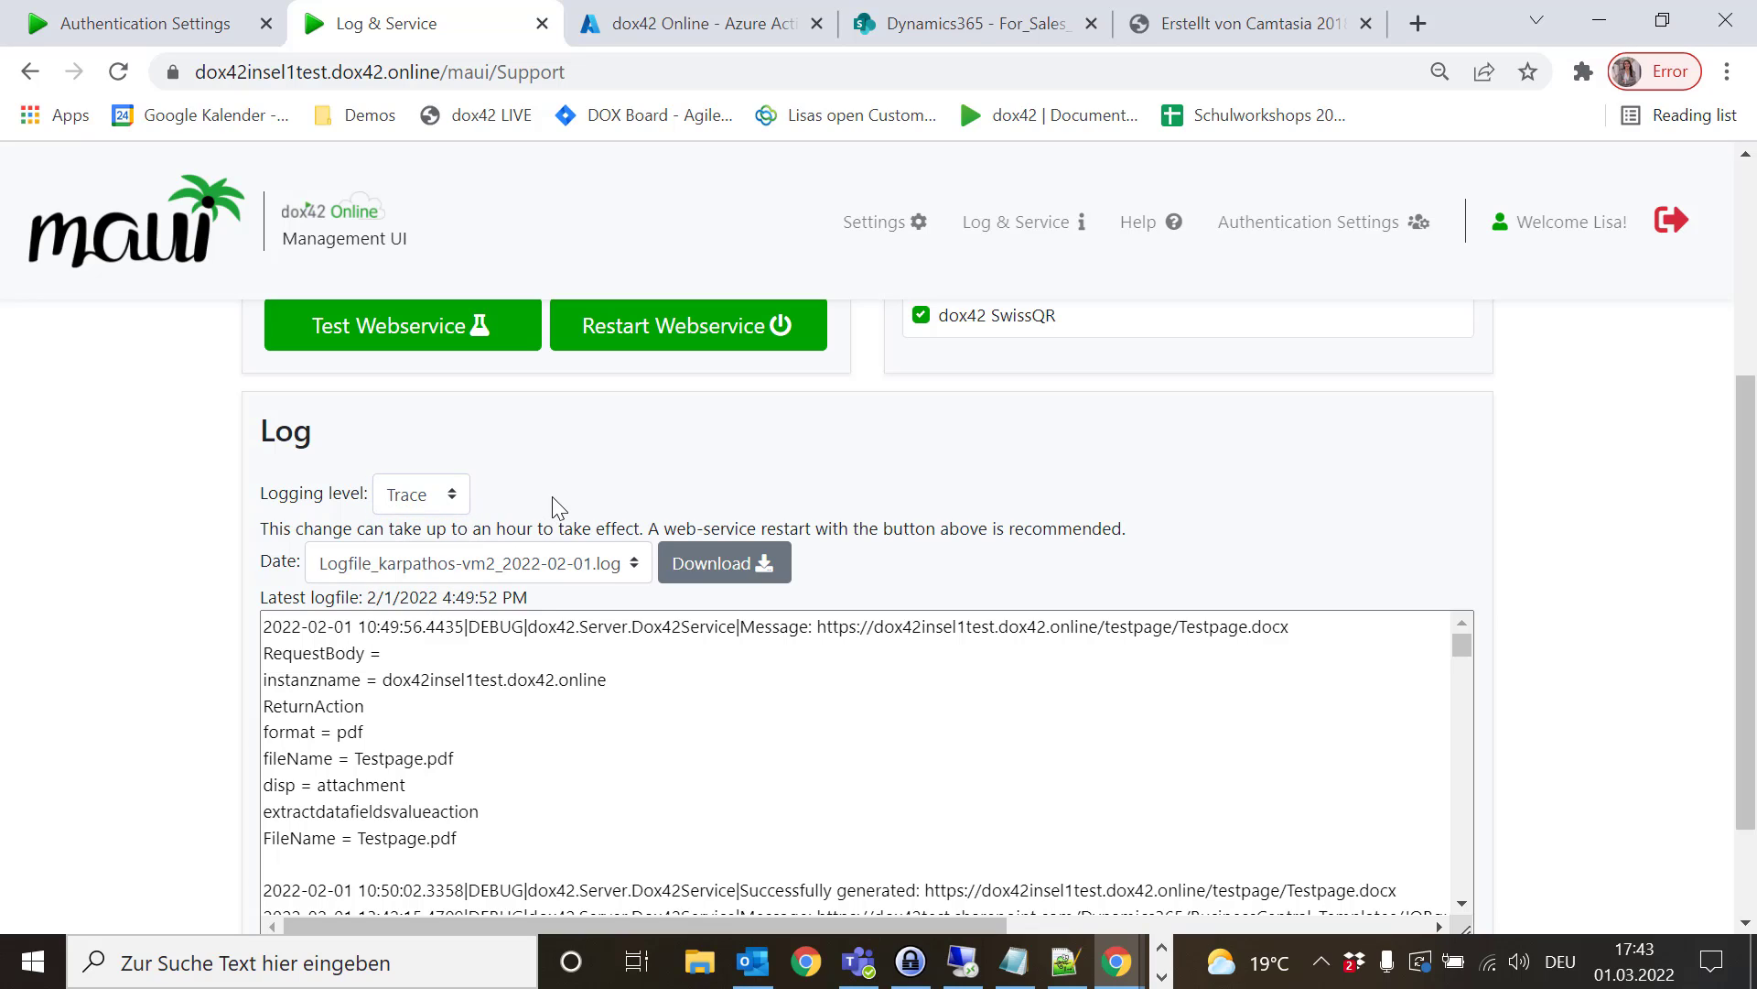
left_click(355, 787)
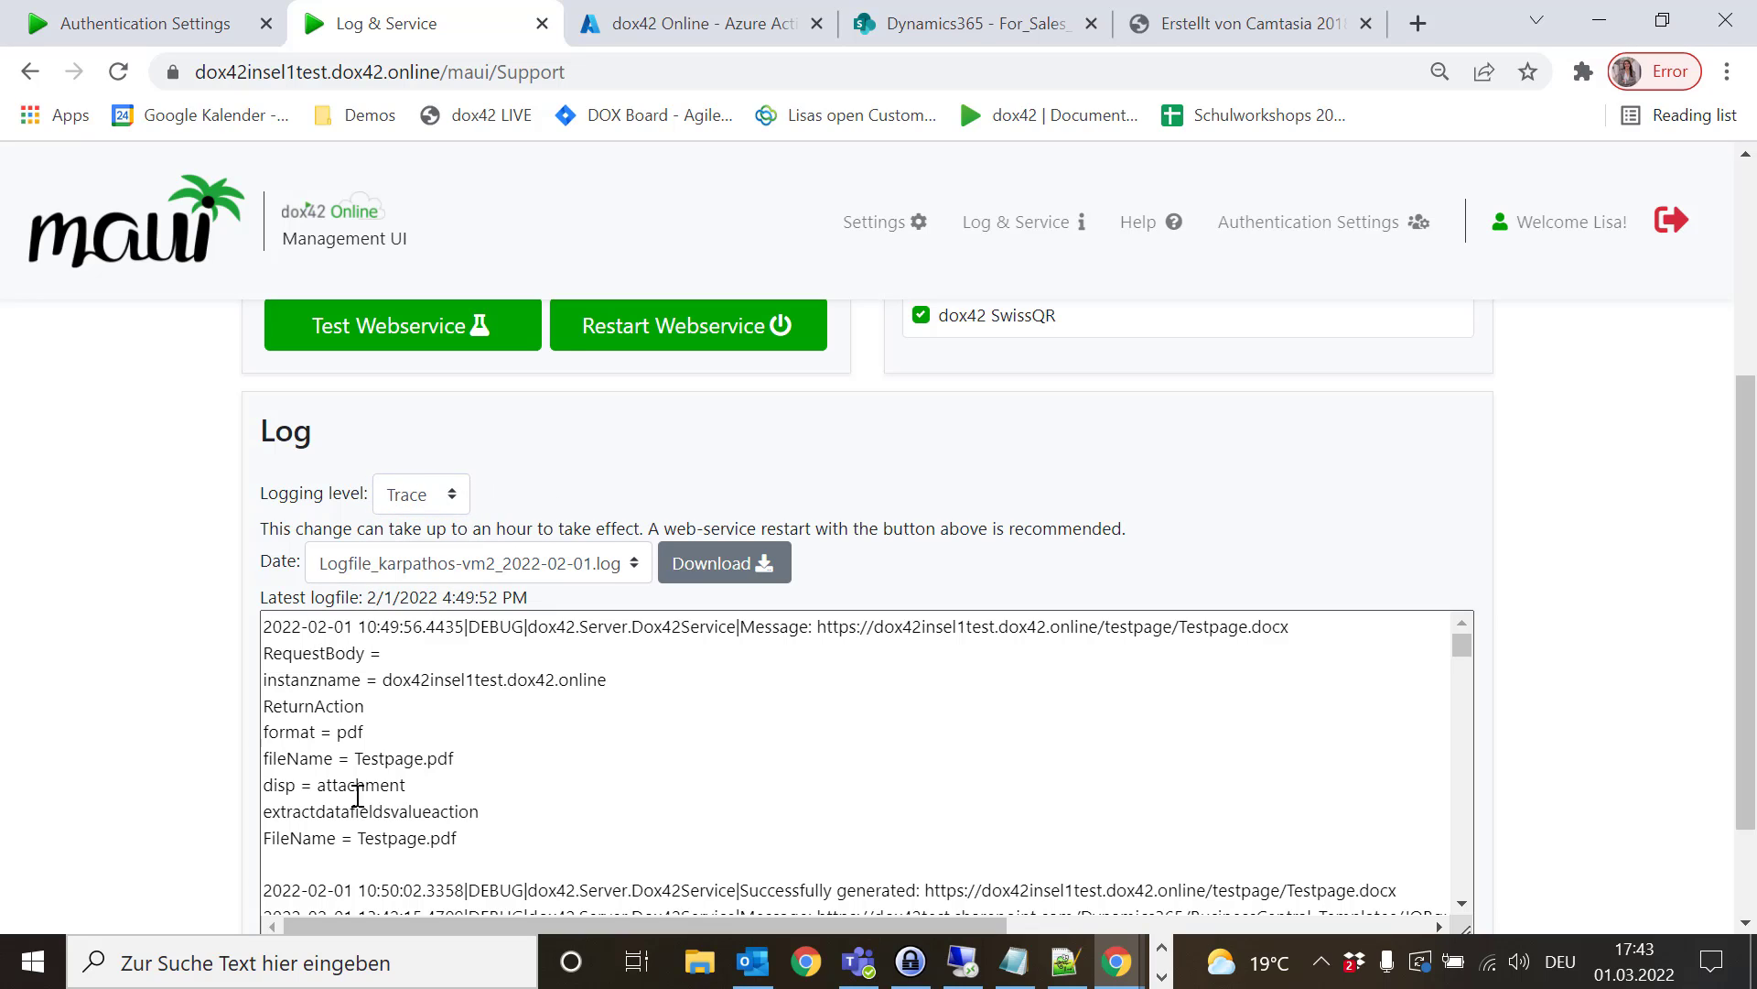
left_click(764, 609)
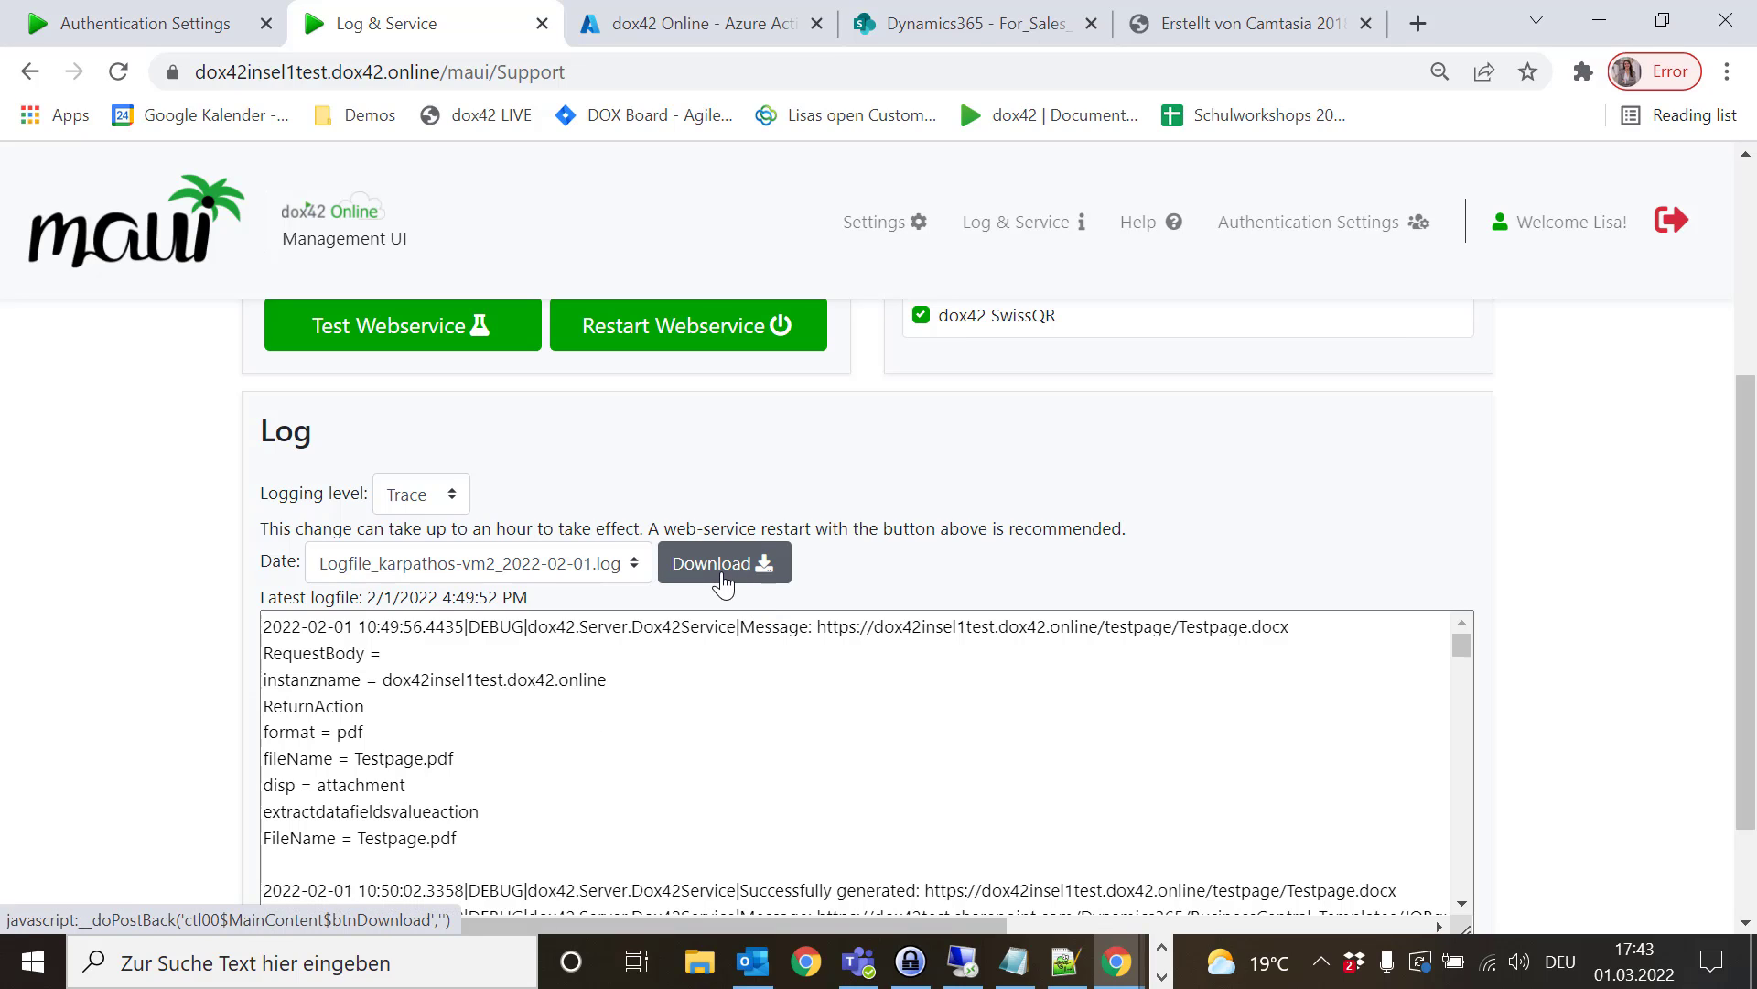
scroll(1417, 394, "down", 1)
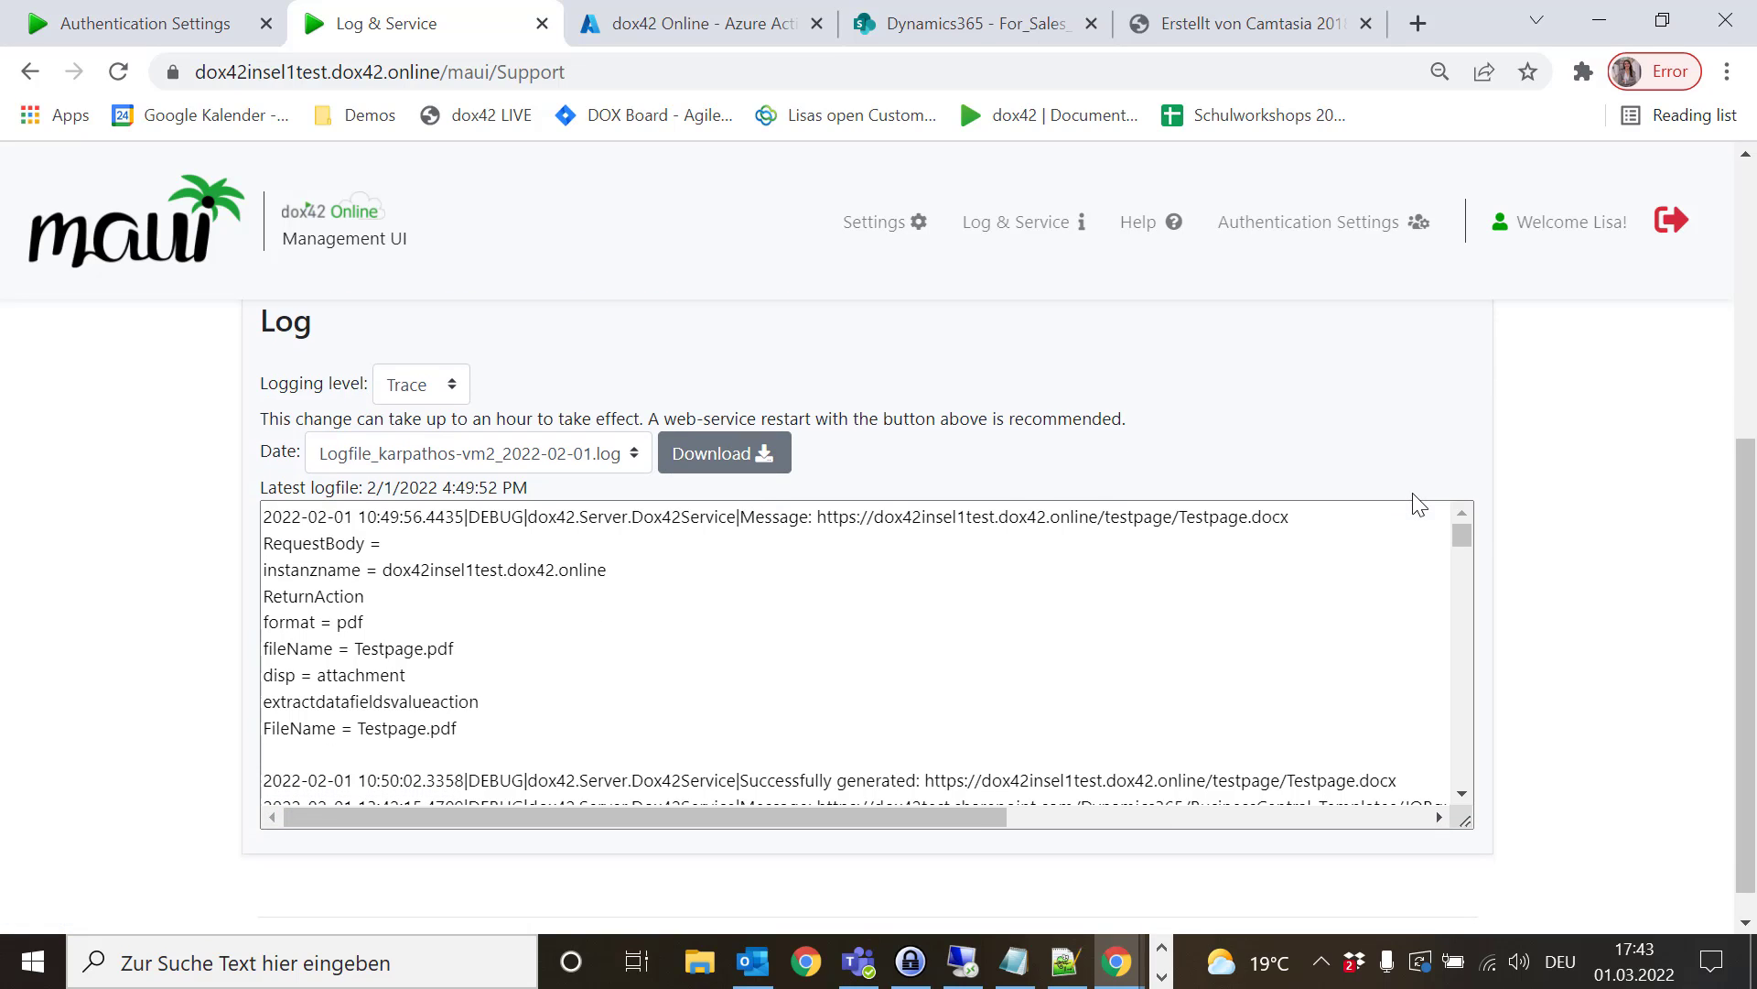
left_click_drag(1462, 533, 1461, 536)
left_click_drag(1459, 535, 1457, 815)
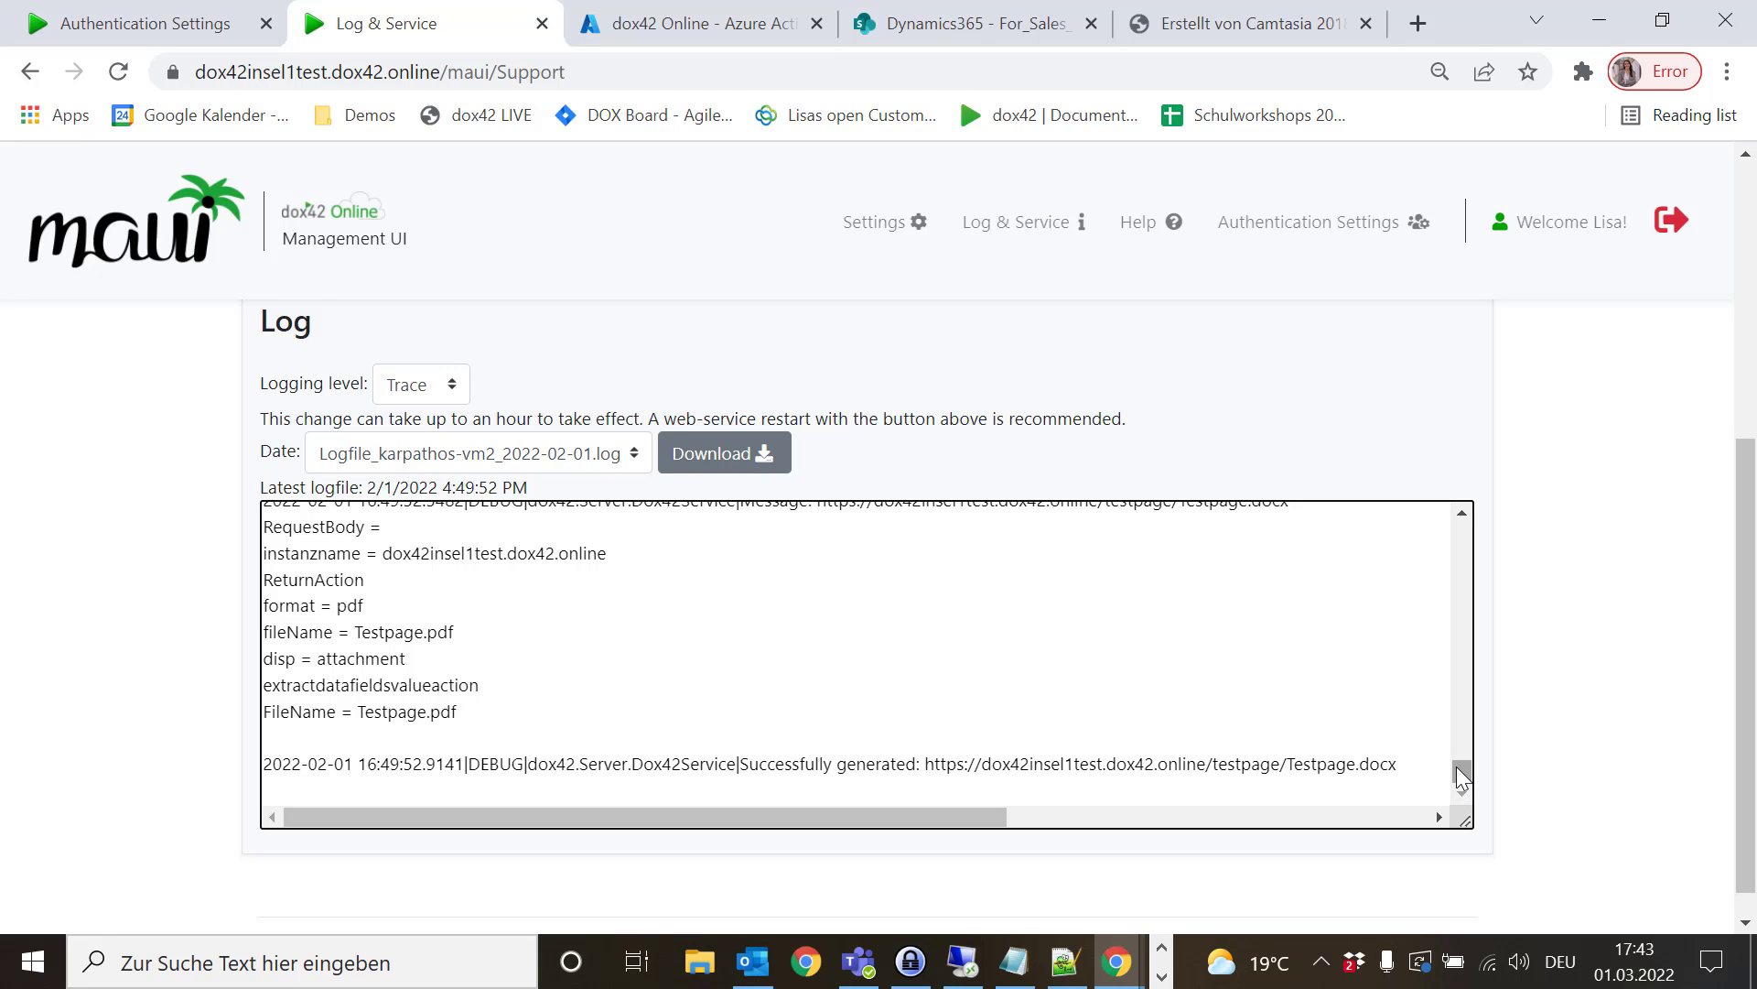
left_click_drag(1460, 776, 1420, 443)
scroll(1421, 444, "up", 5)
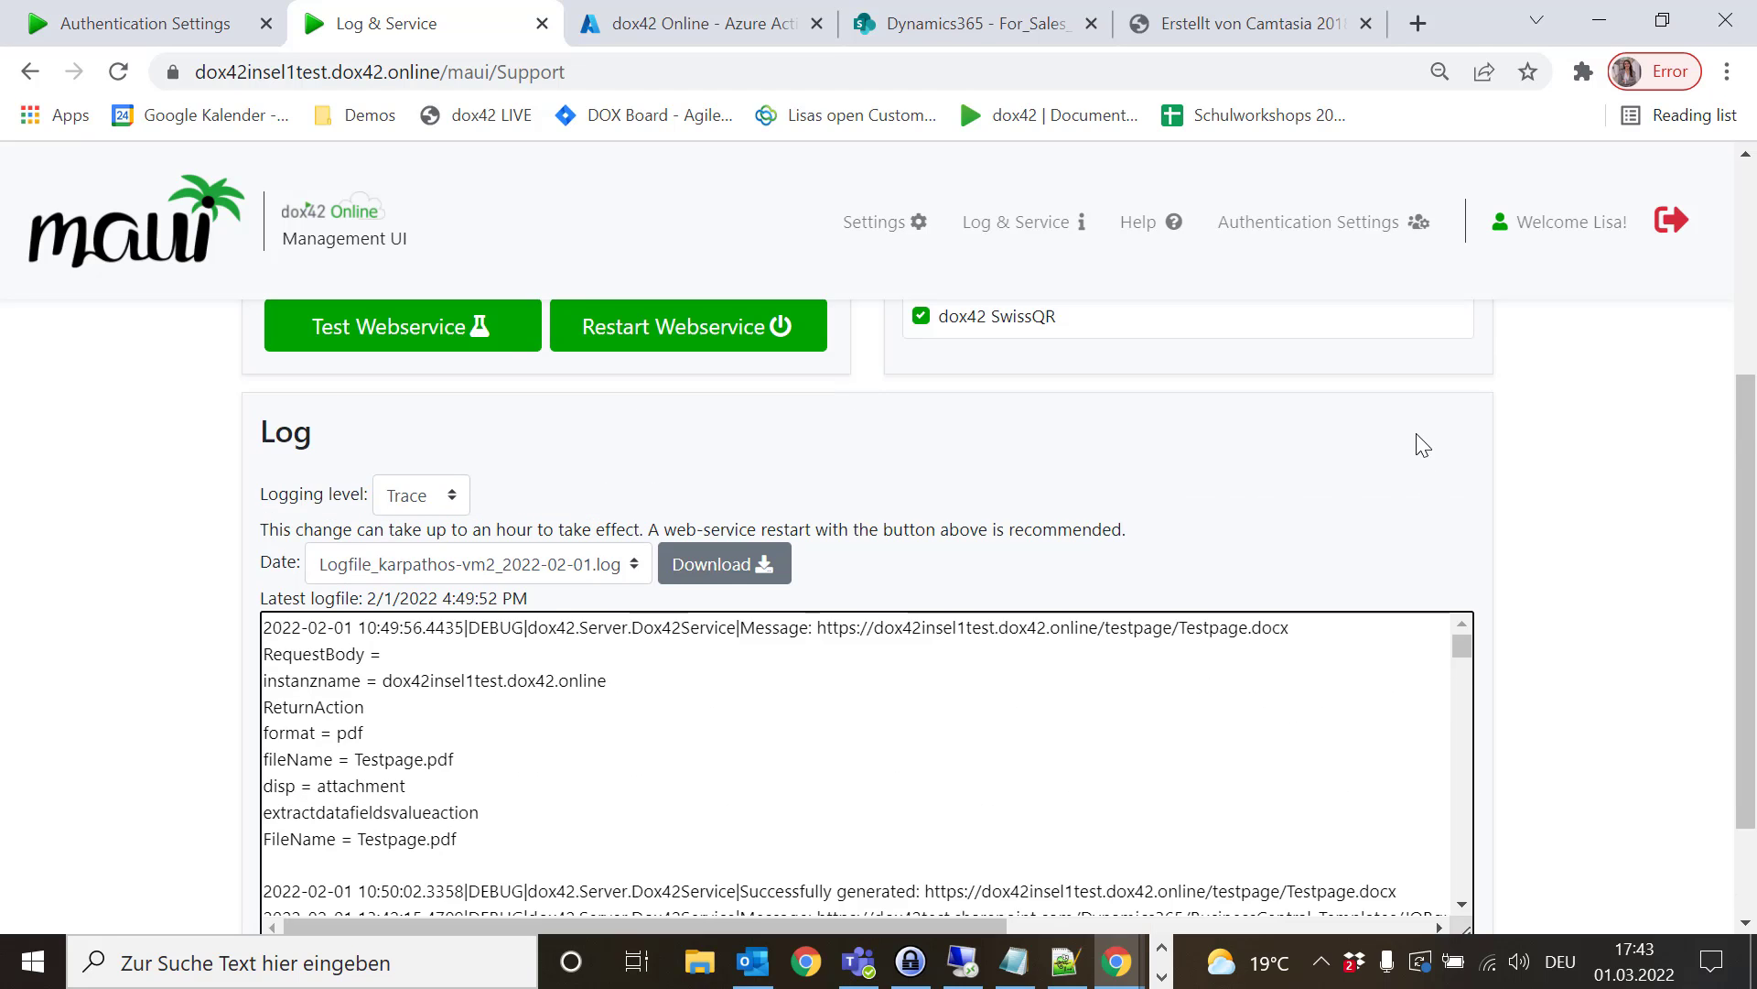
scroll(1422, 445, "up", 1)
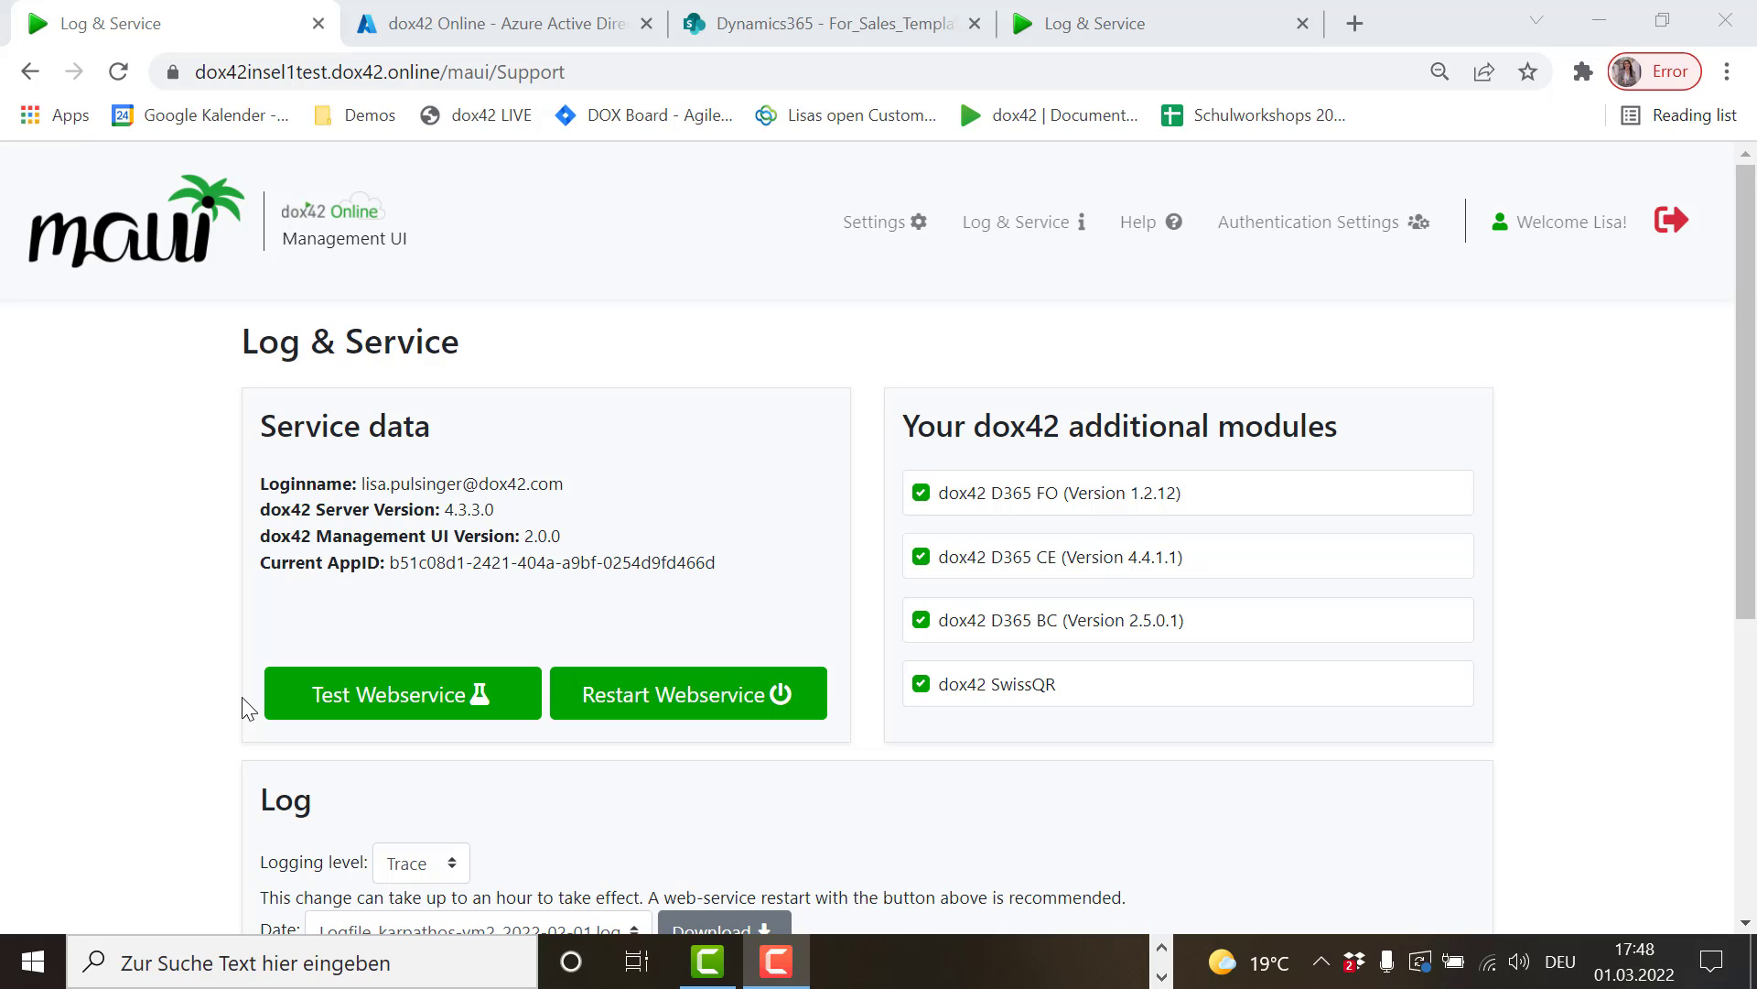
- Go to MAUI Settings and review the SharePoint Online Sites and Trusted Template Locations sections
left_click(135, 243)
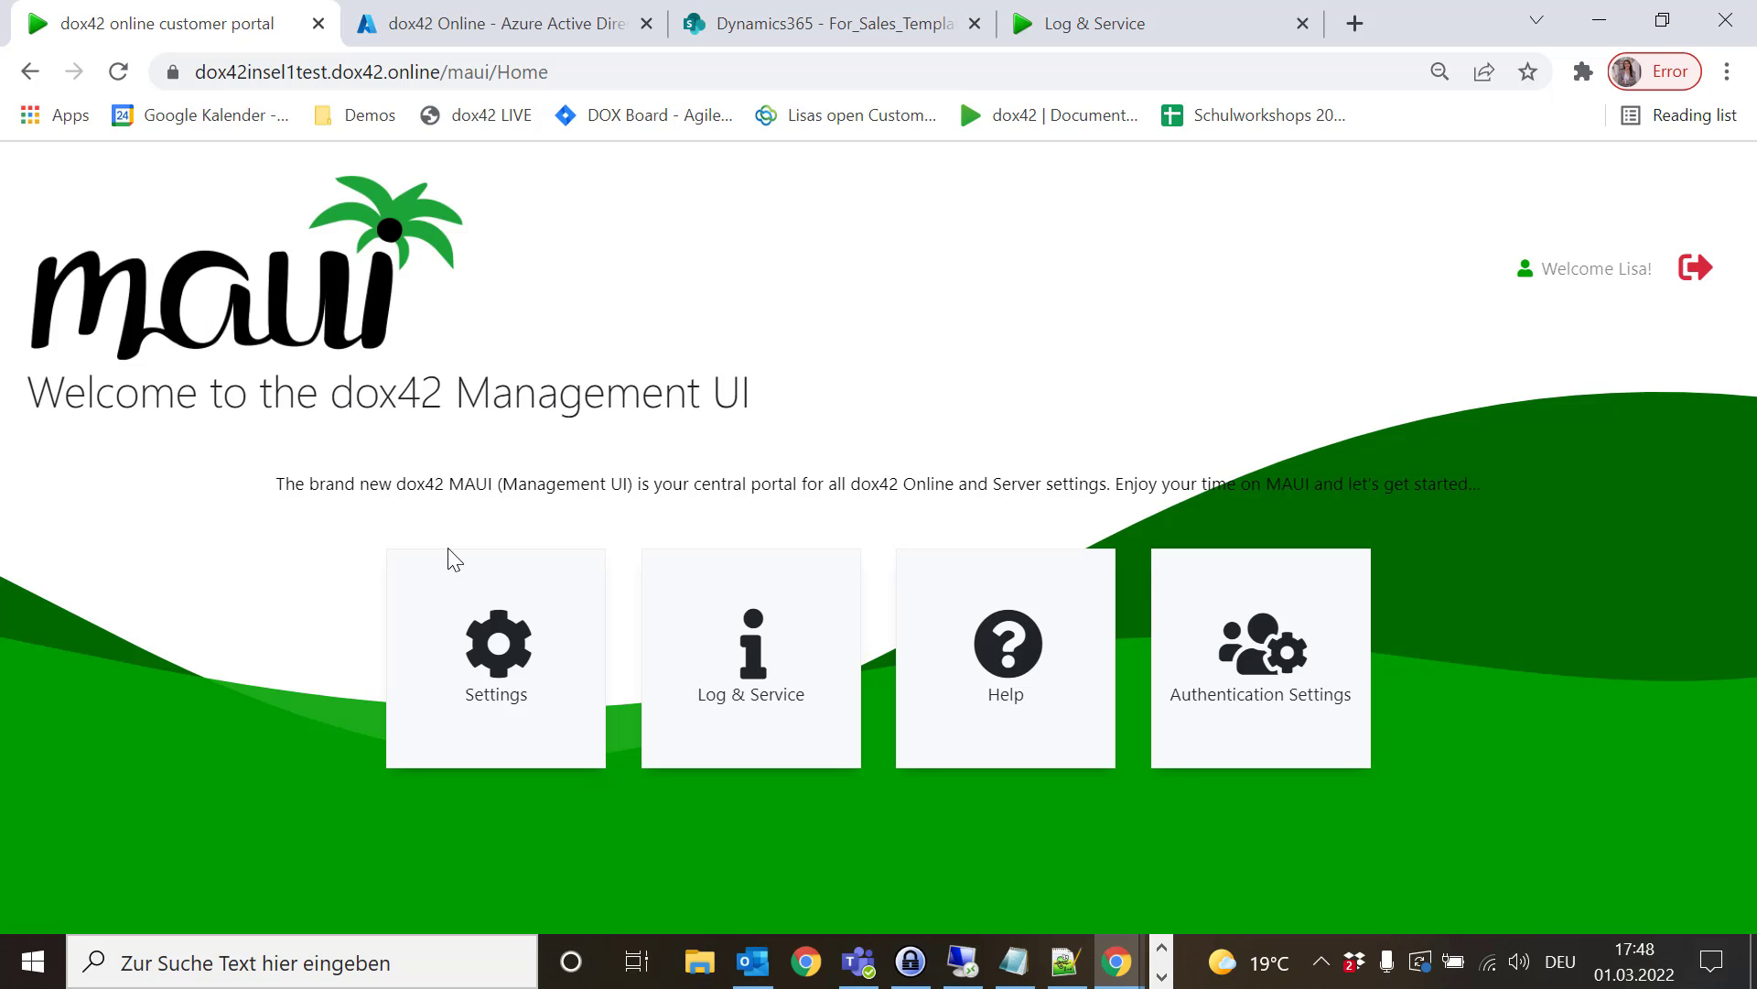
left_click(498, 695)
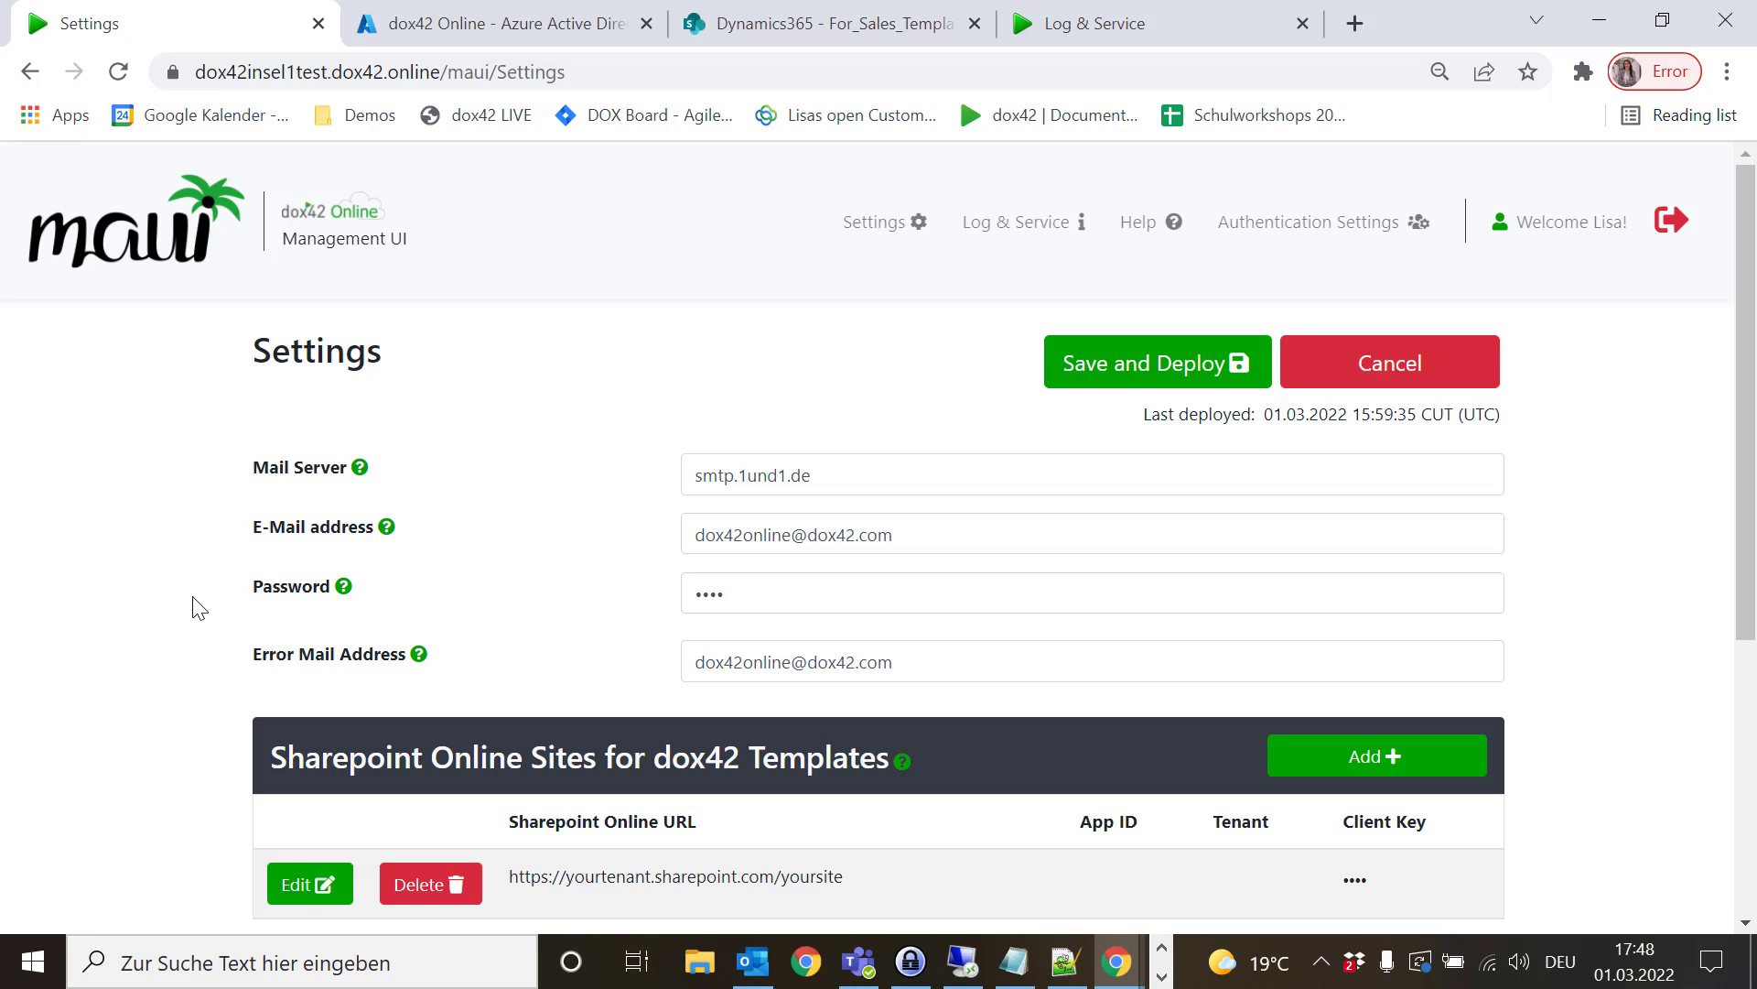
scroll(199, 607, "down", 2)
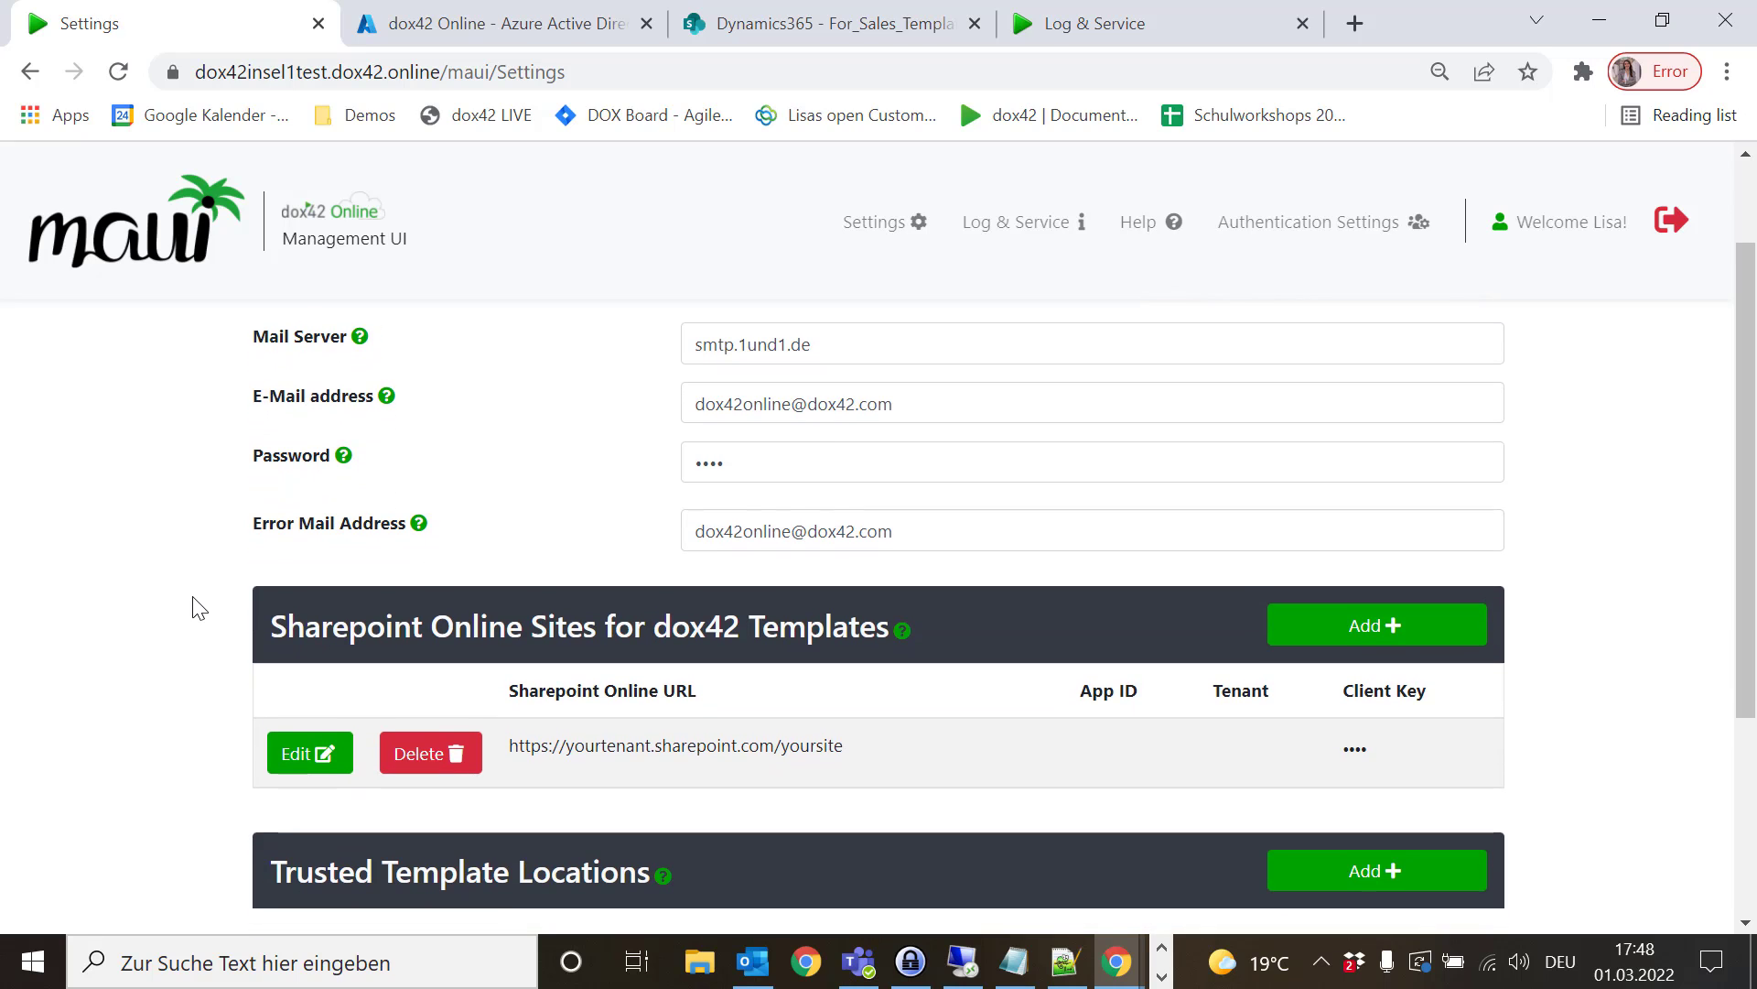
scroll(200, 607, "down", 3)
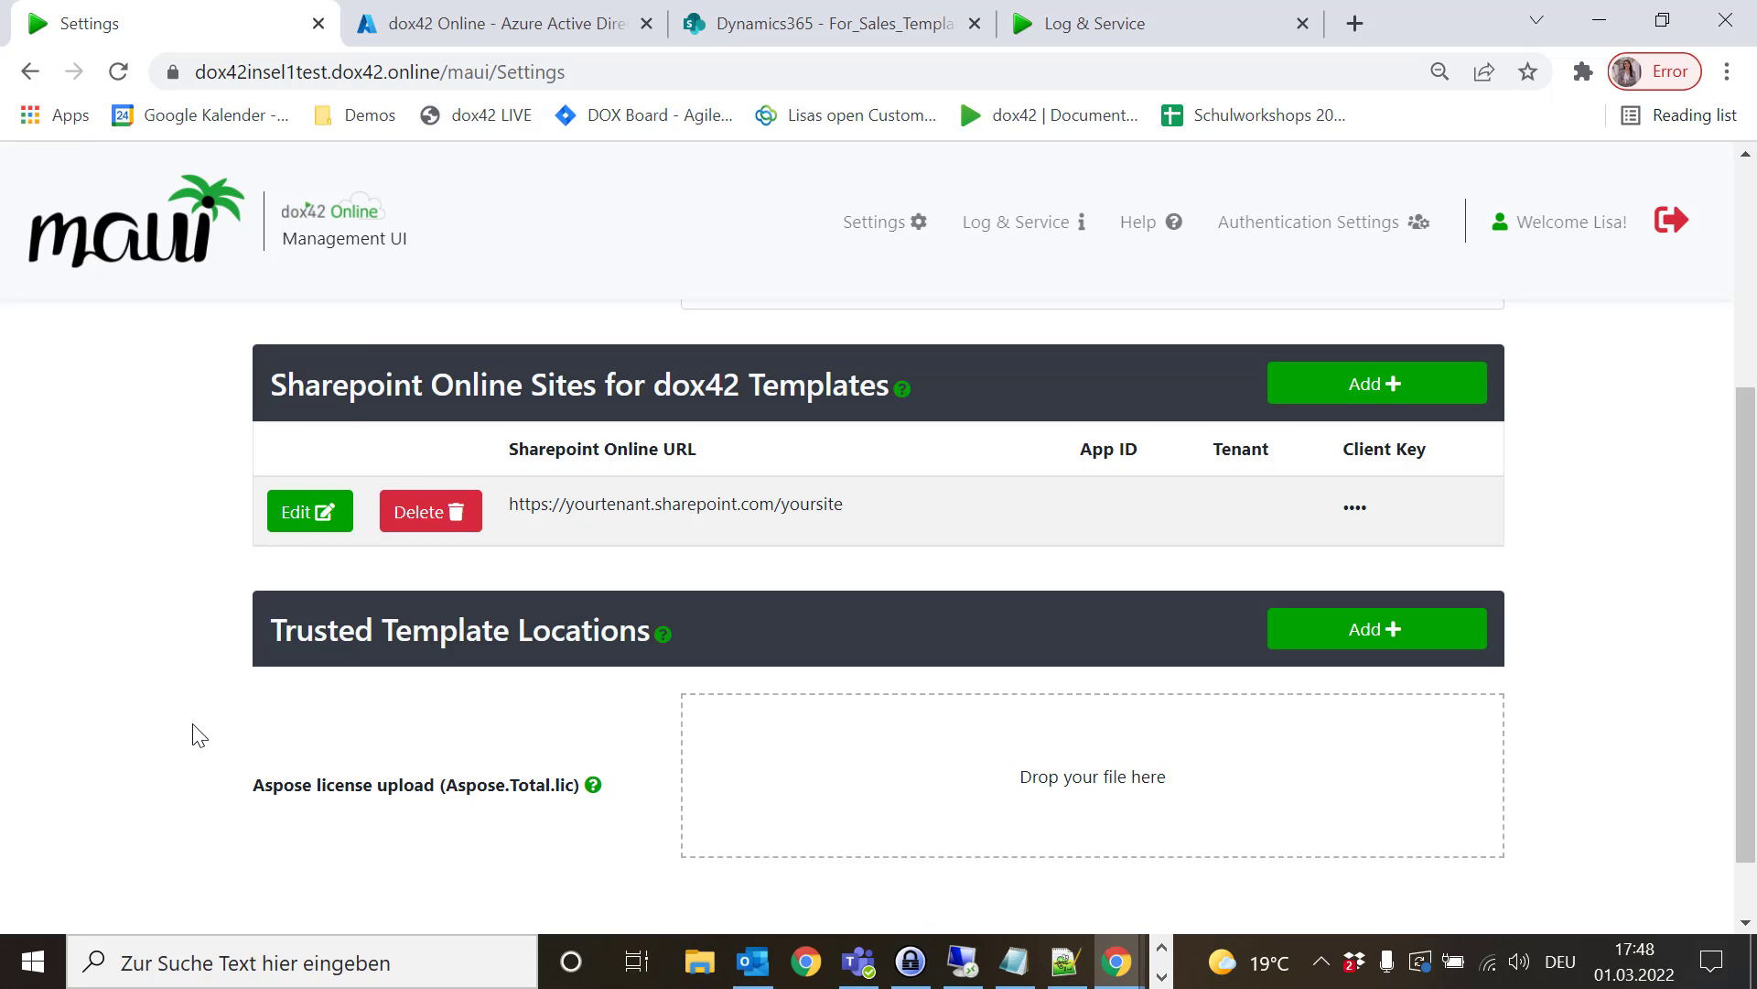
scroll(197, 732, "up", 3)
scroll(197, 732, "up", 2)
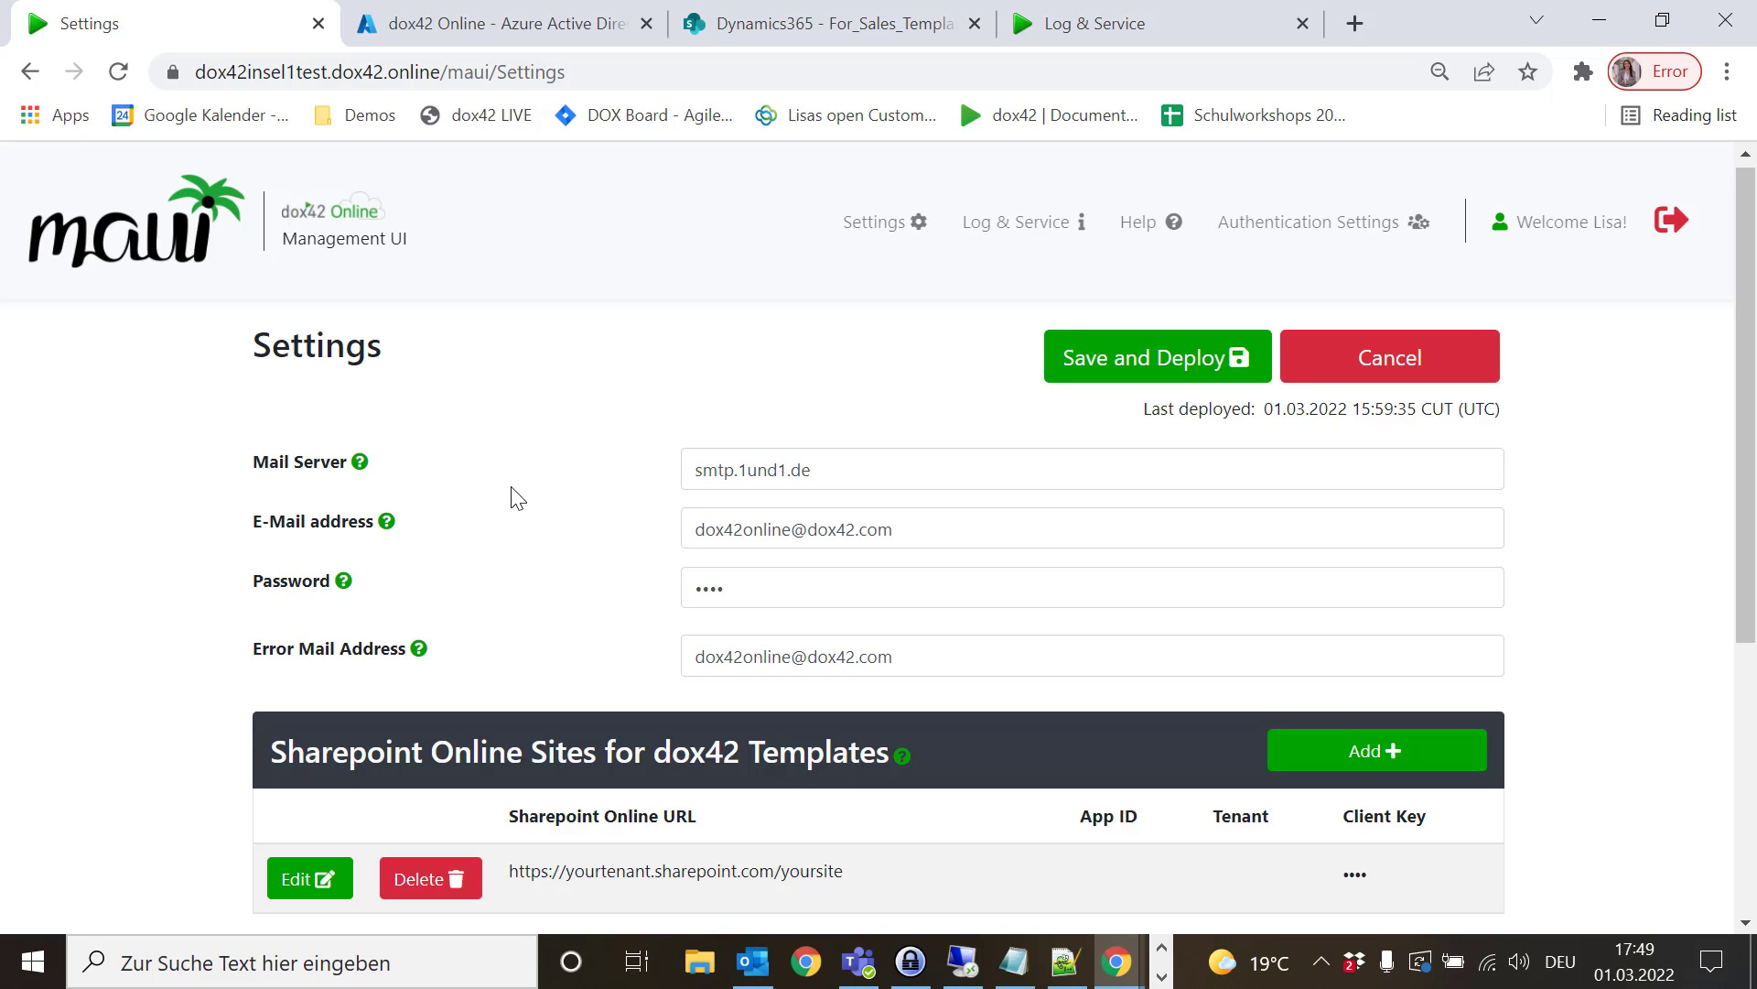
scroll(511, 488, "down", 3)
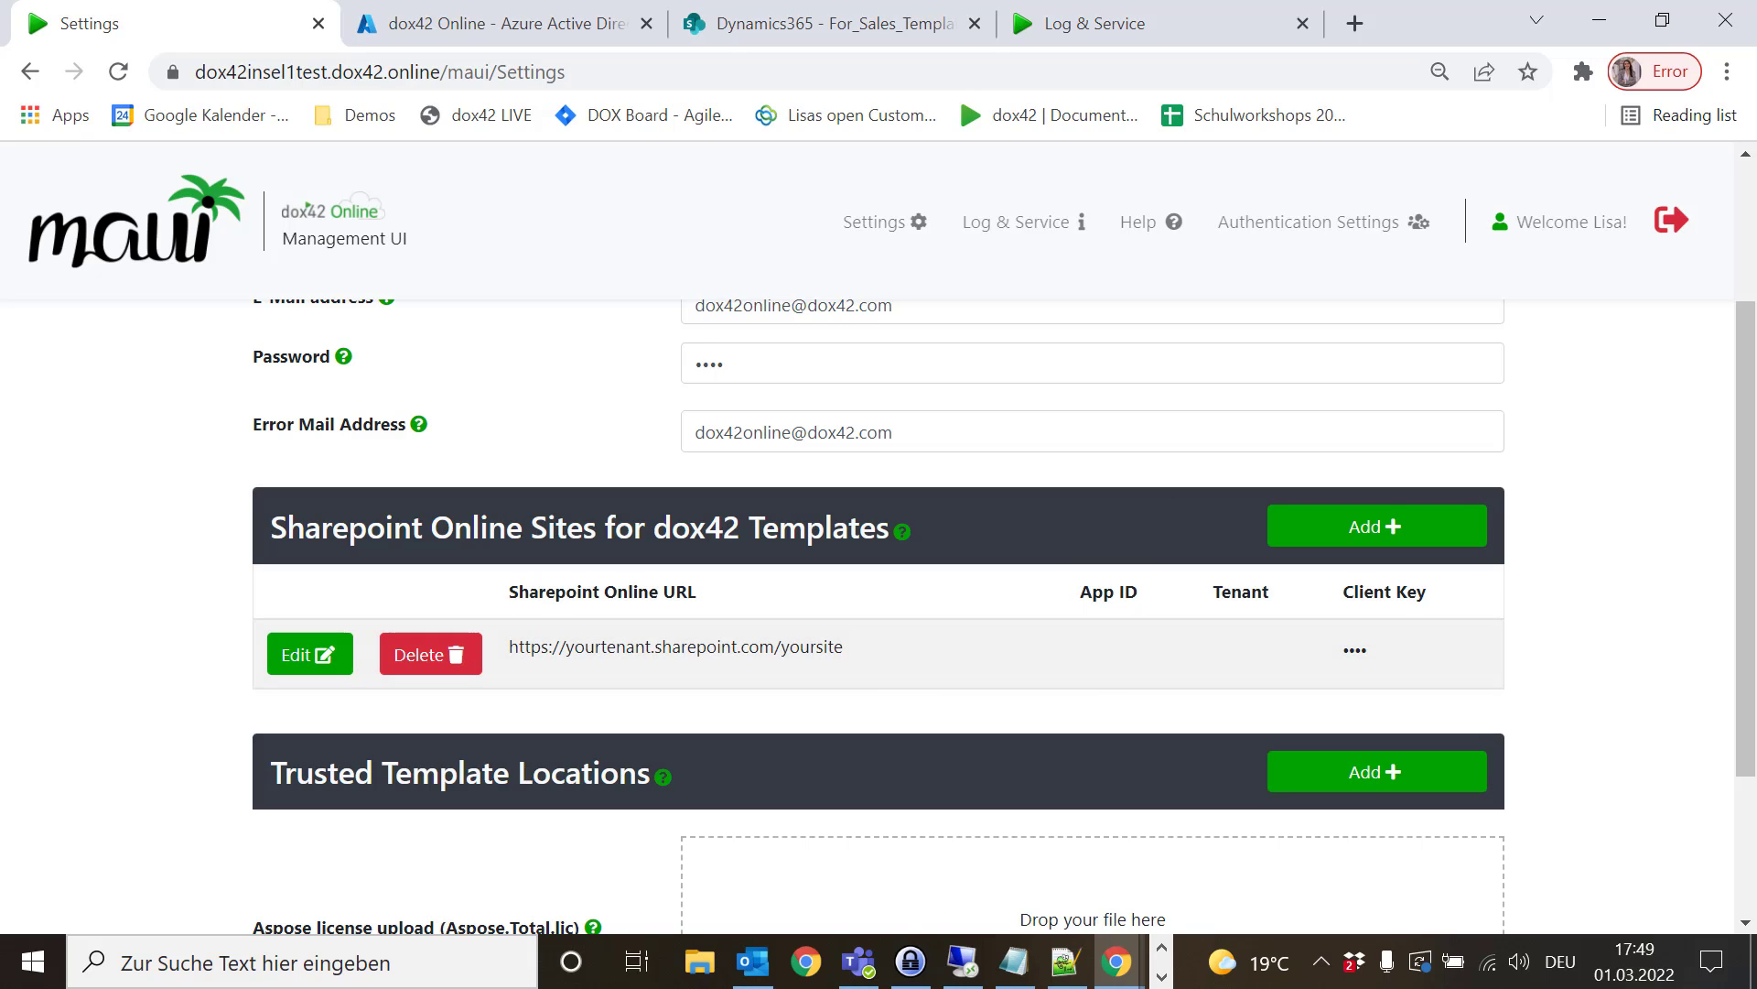
left_click(750, 25)
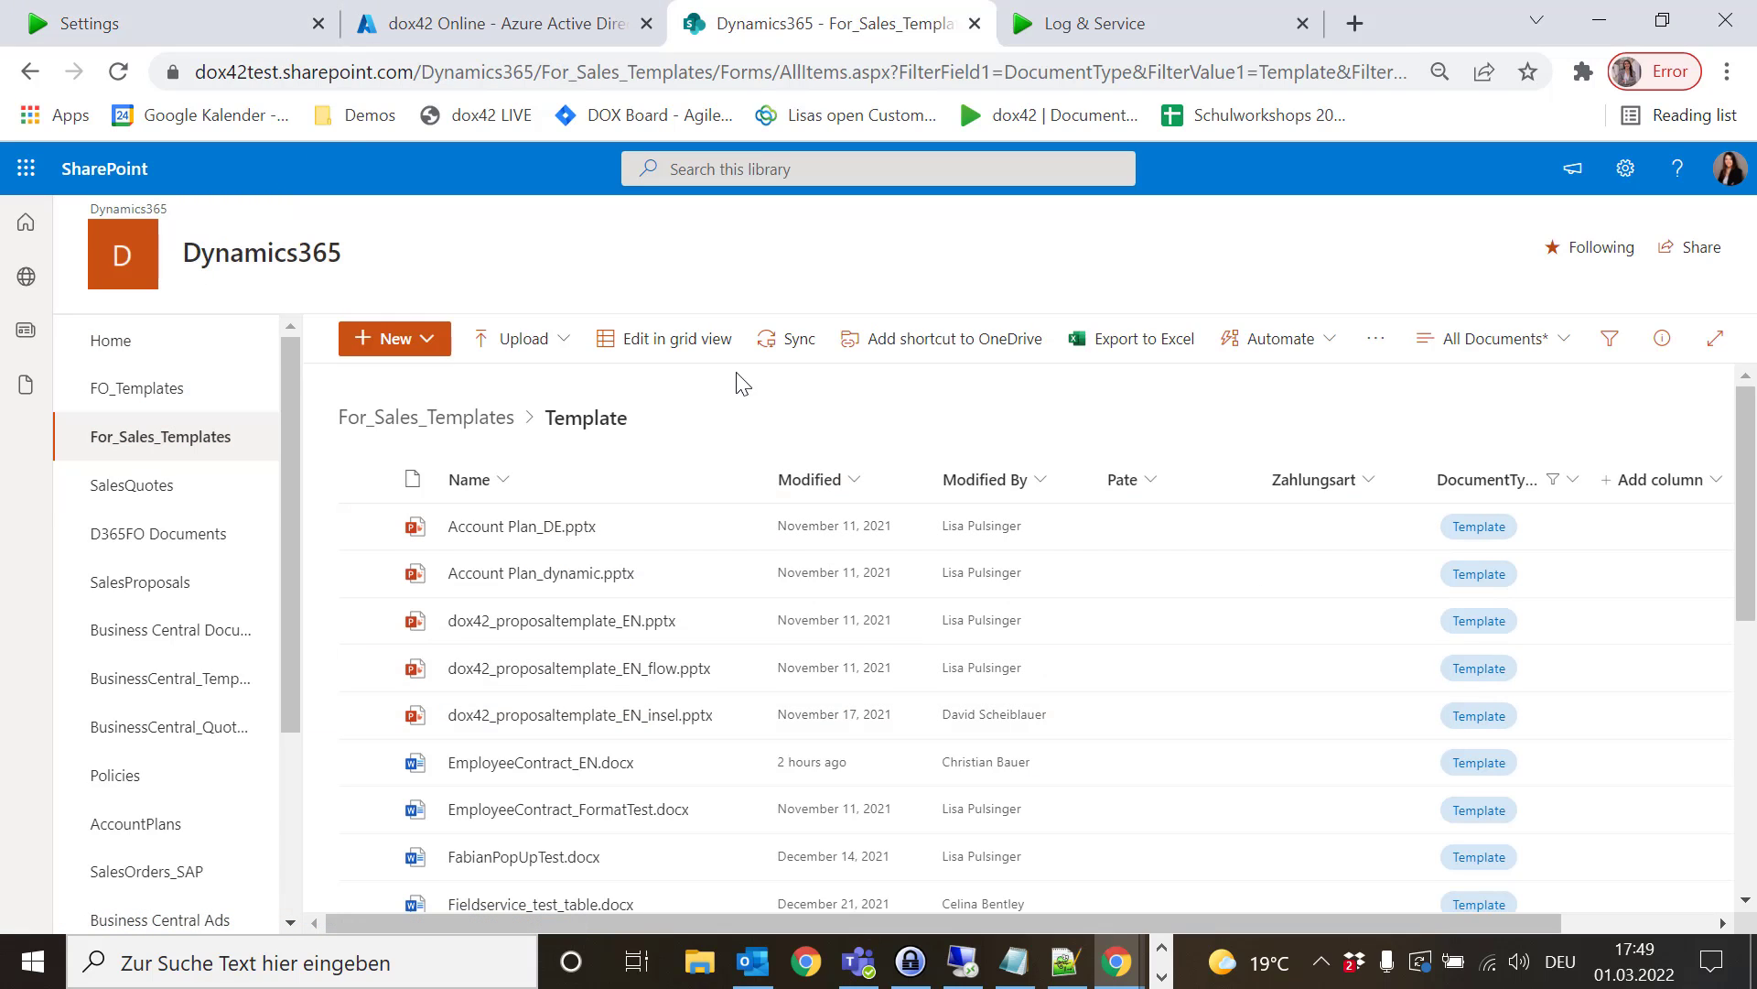
mouse_move(595, 718)
scroll(595, 718, "down", 5)
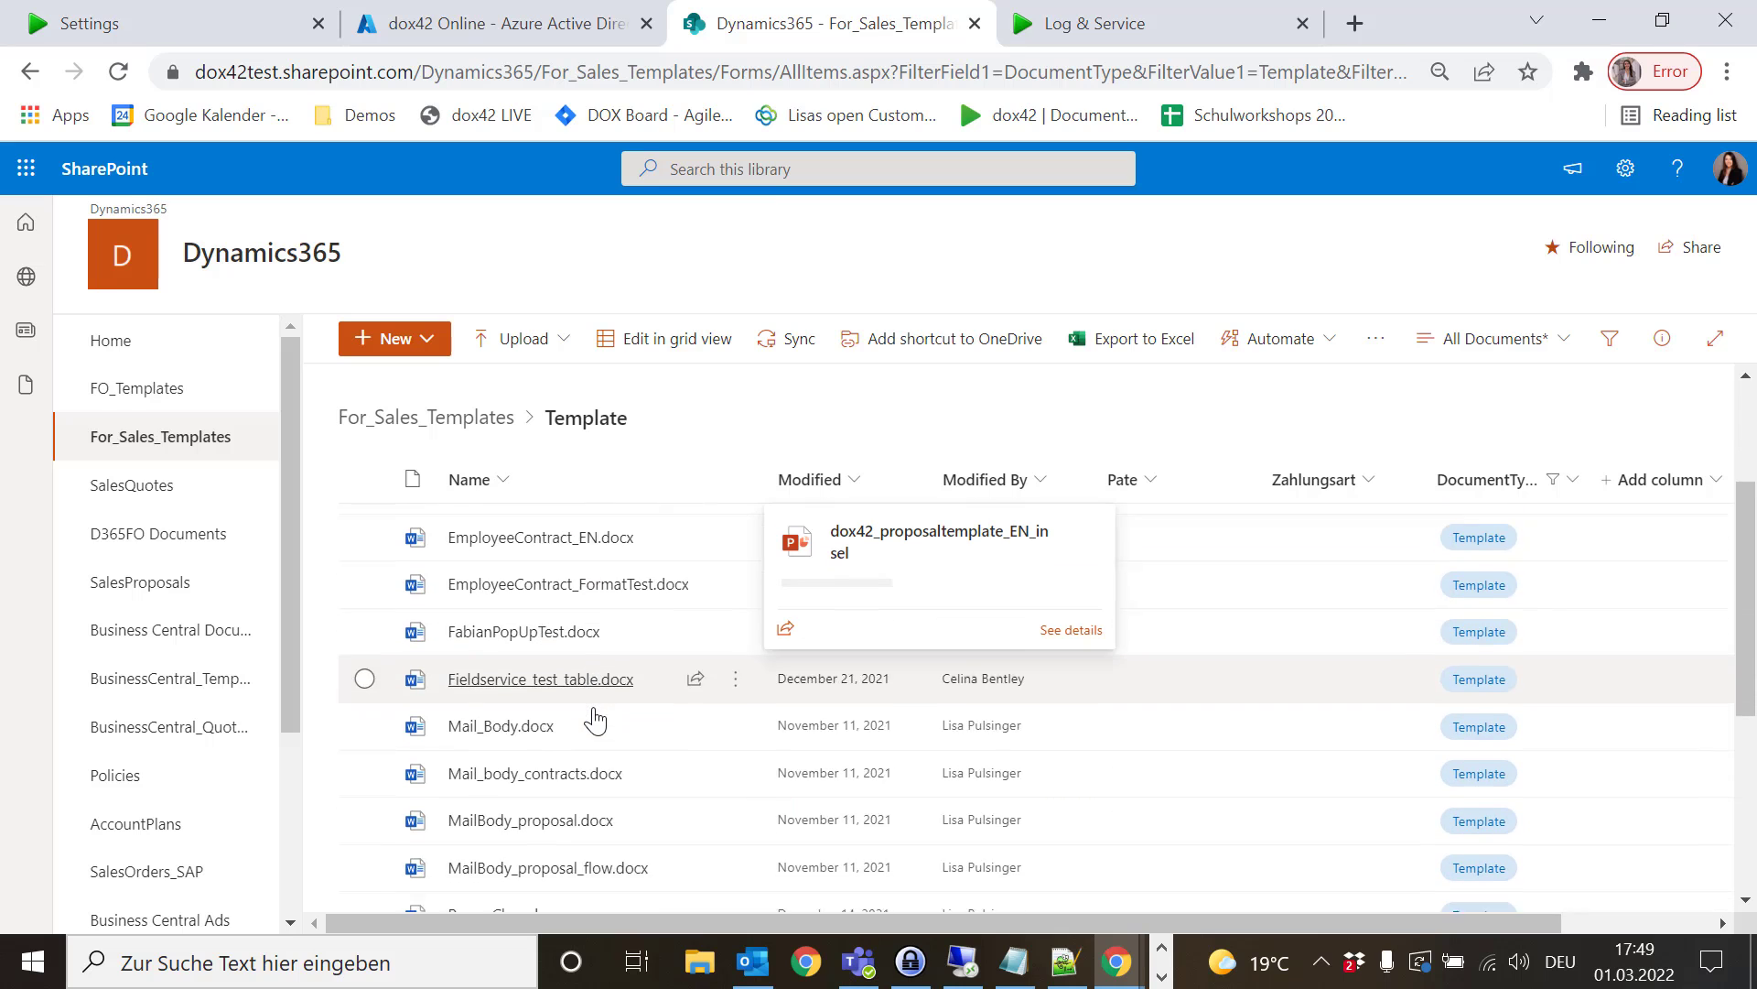
scroll(595, 718, "up", 5)
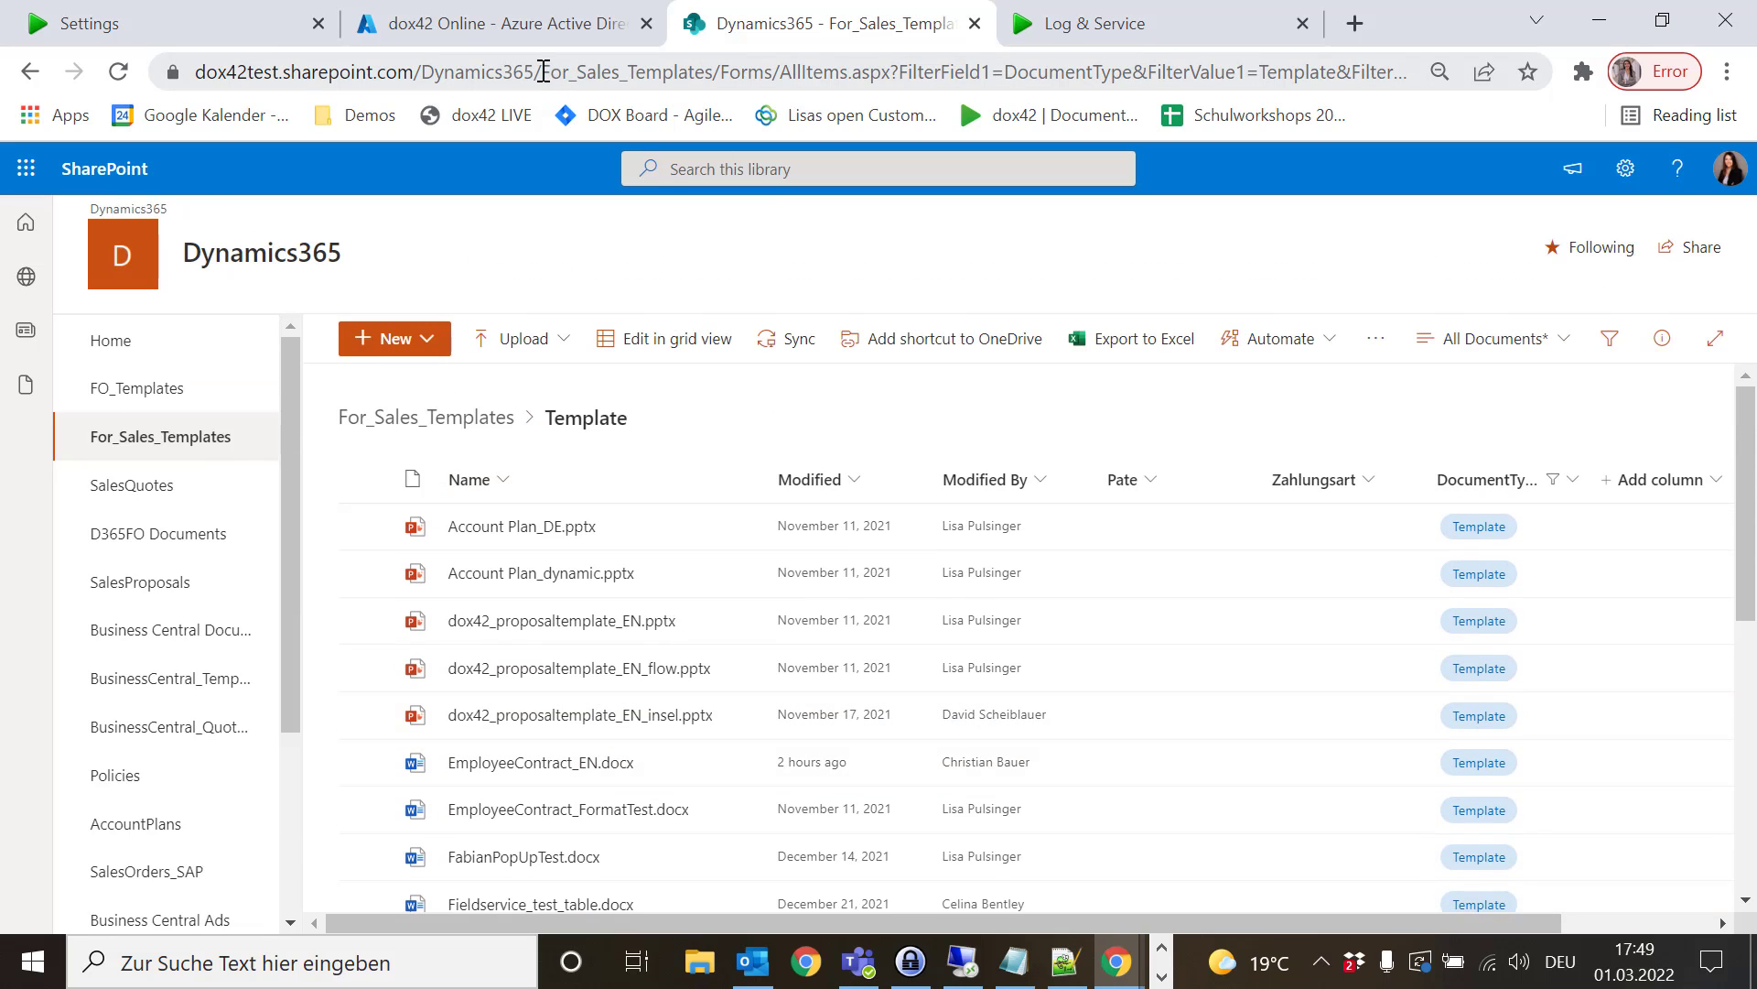
left_click_drag(542, 71, 201, 73)
key("ctrl+c")
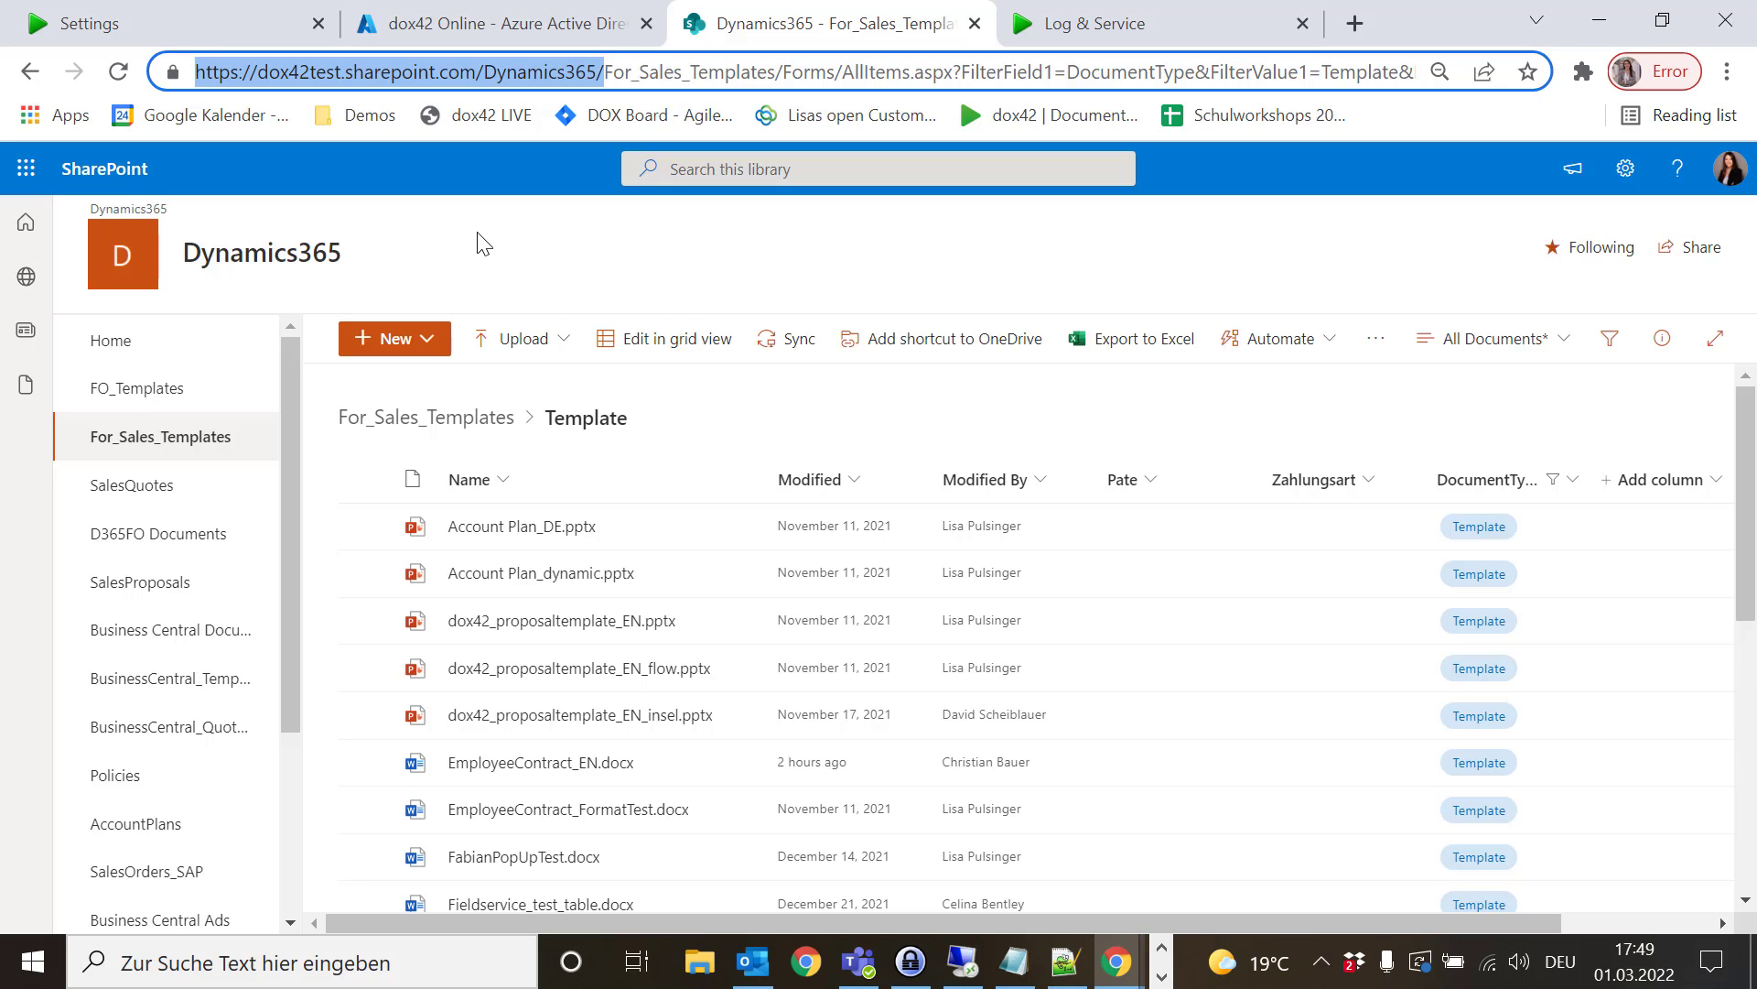
left_click(179, 13)
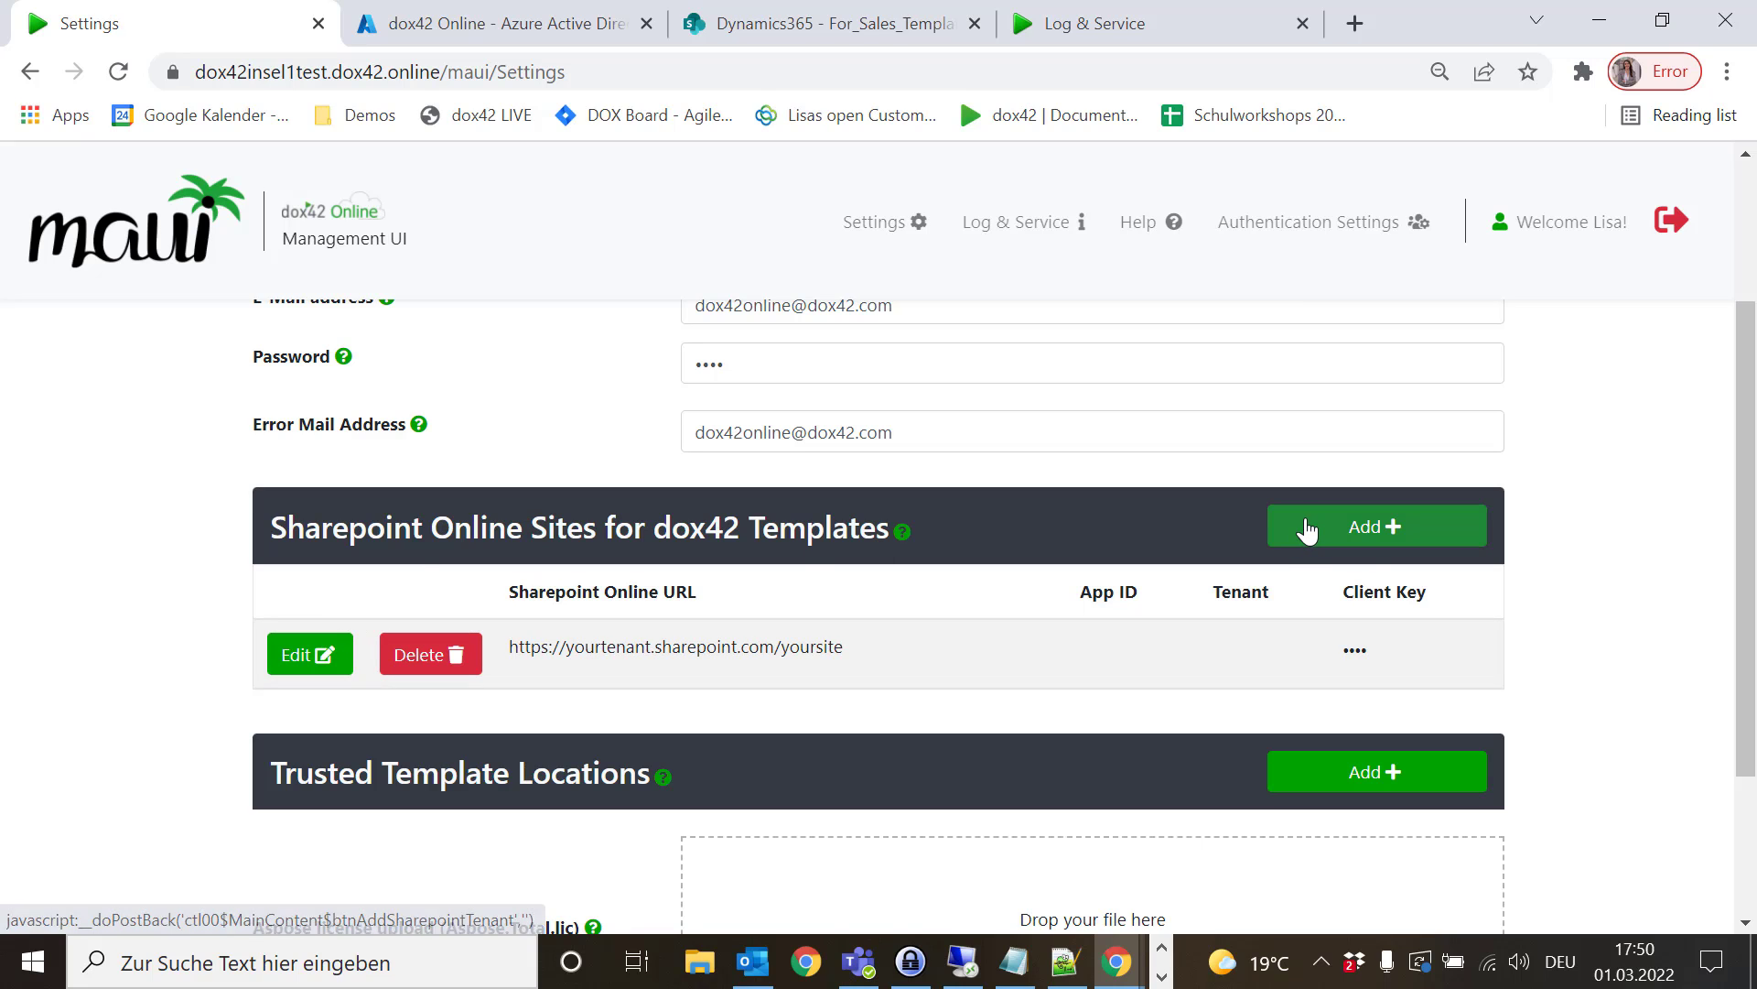
left_click(1373, 544)
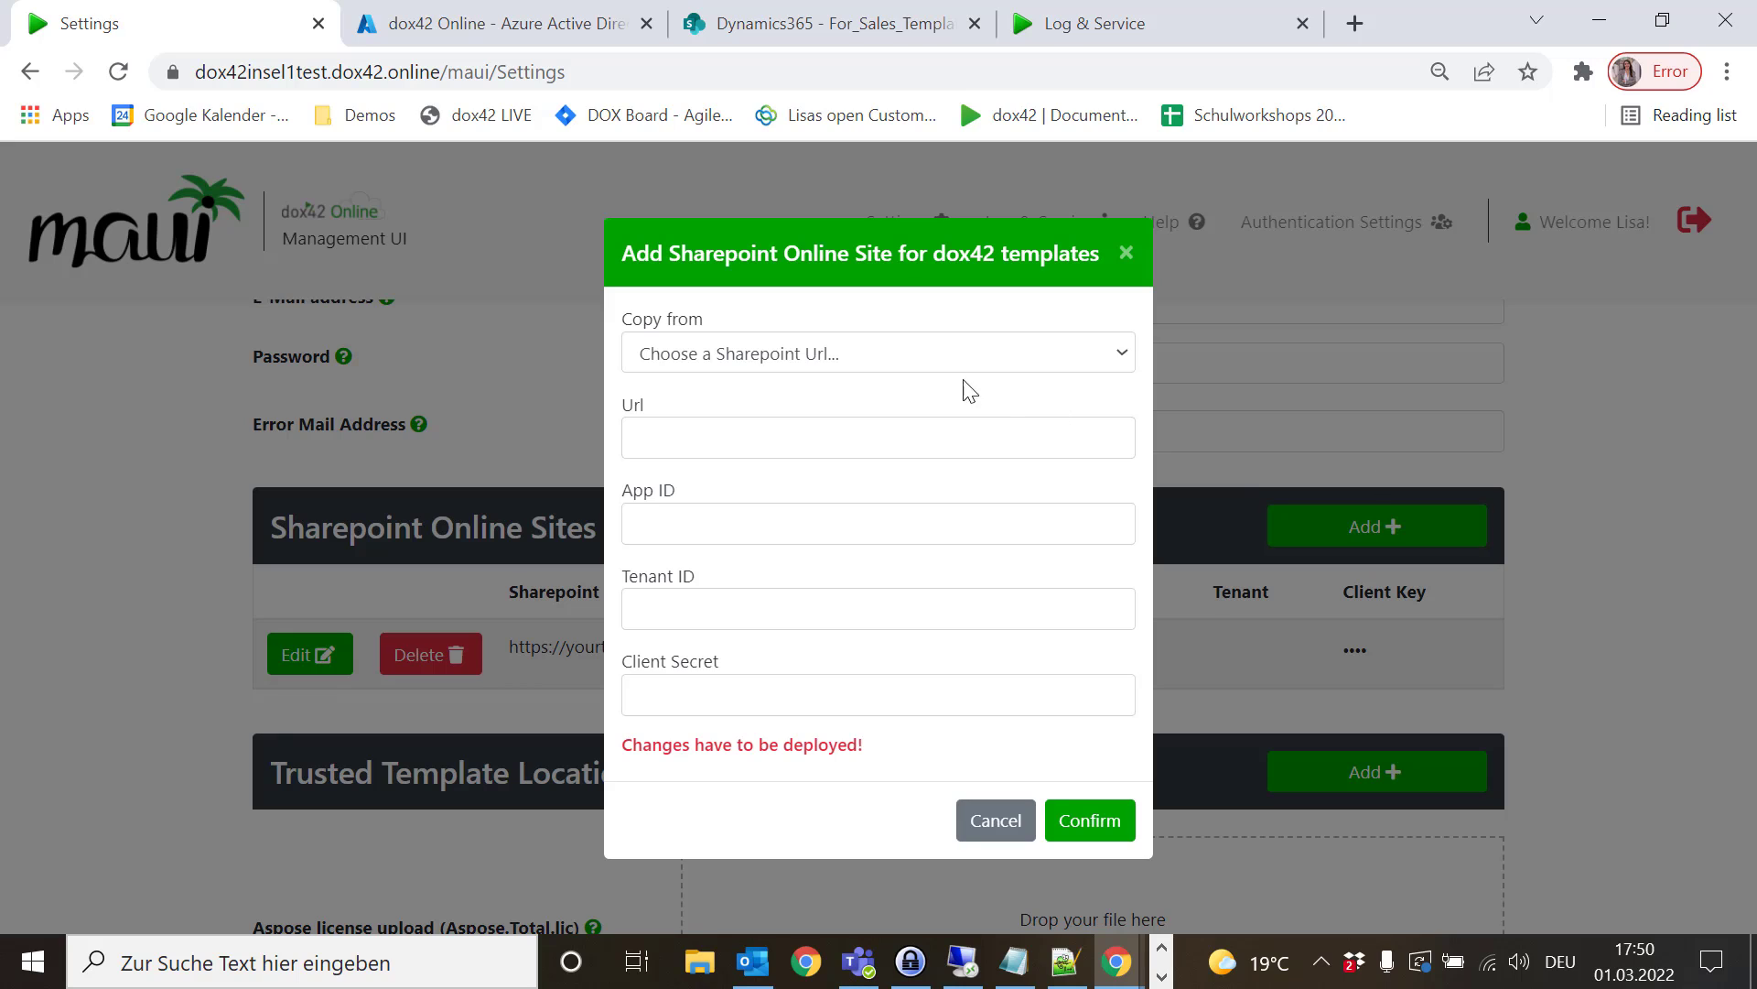
left_click(928, 369)
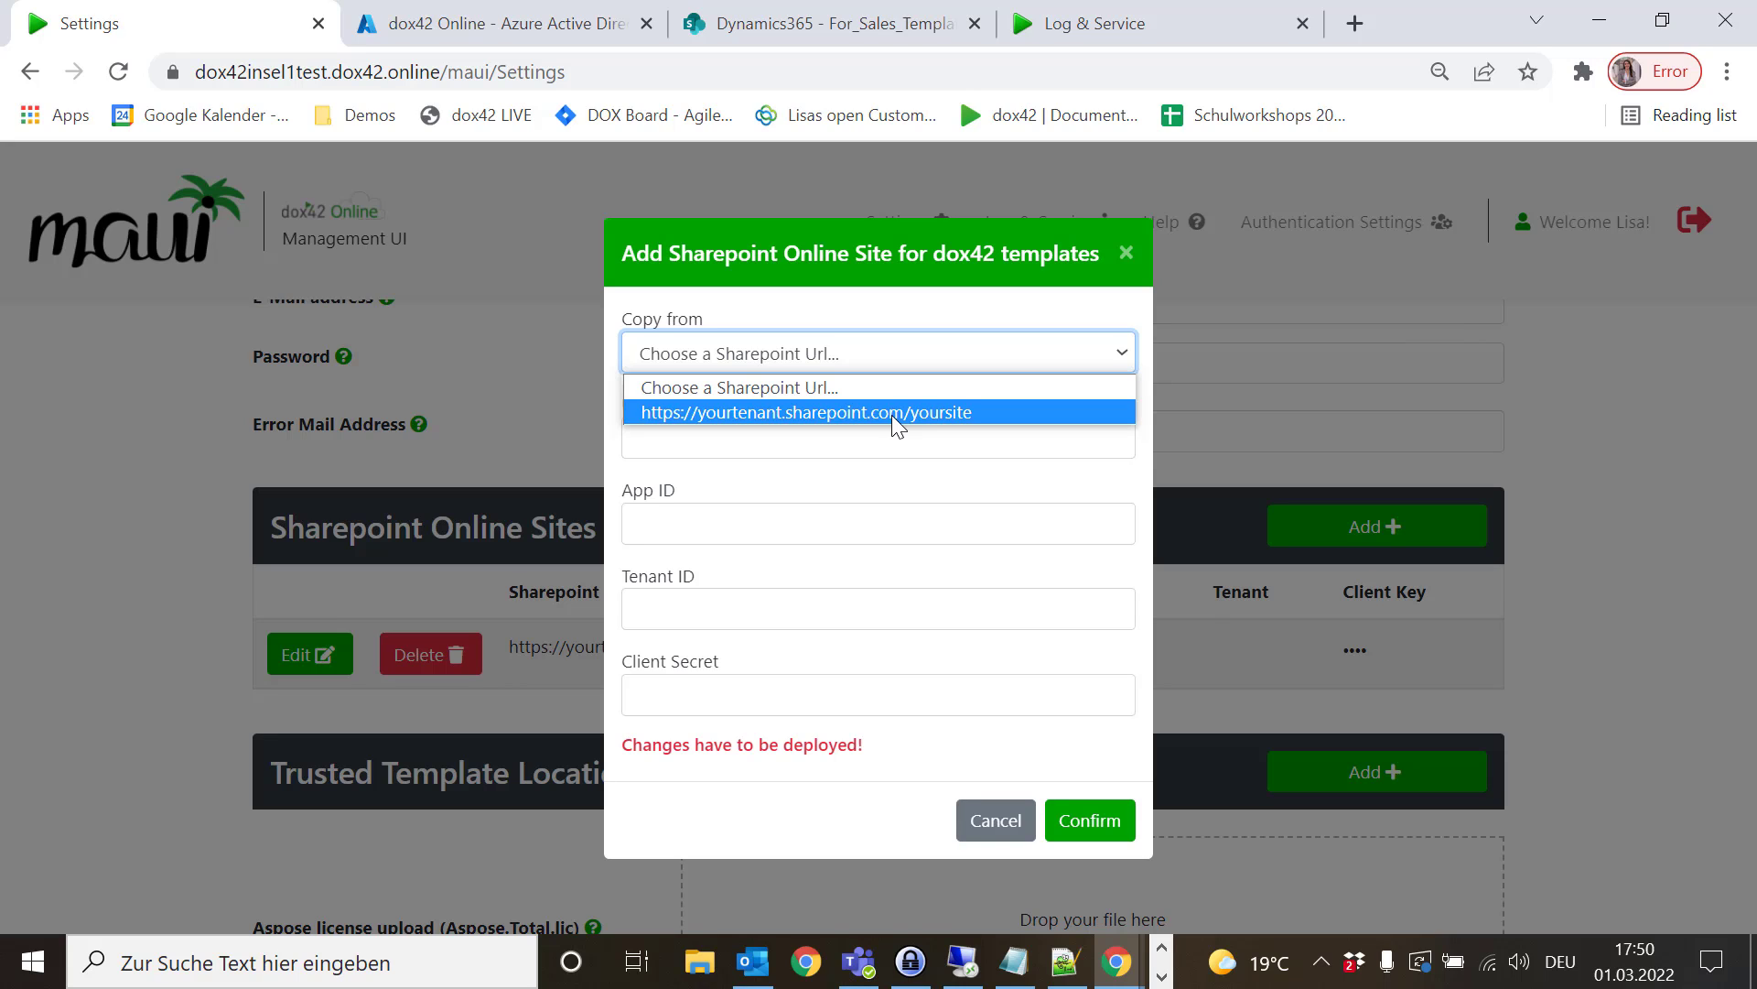
left_click(896, 413)
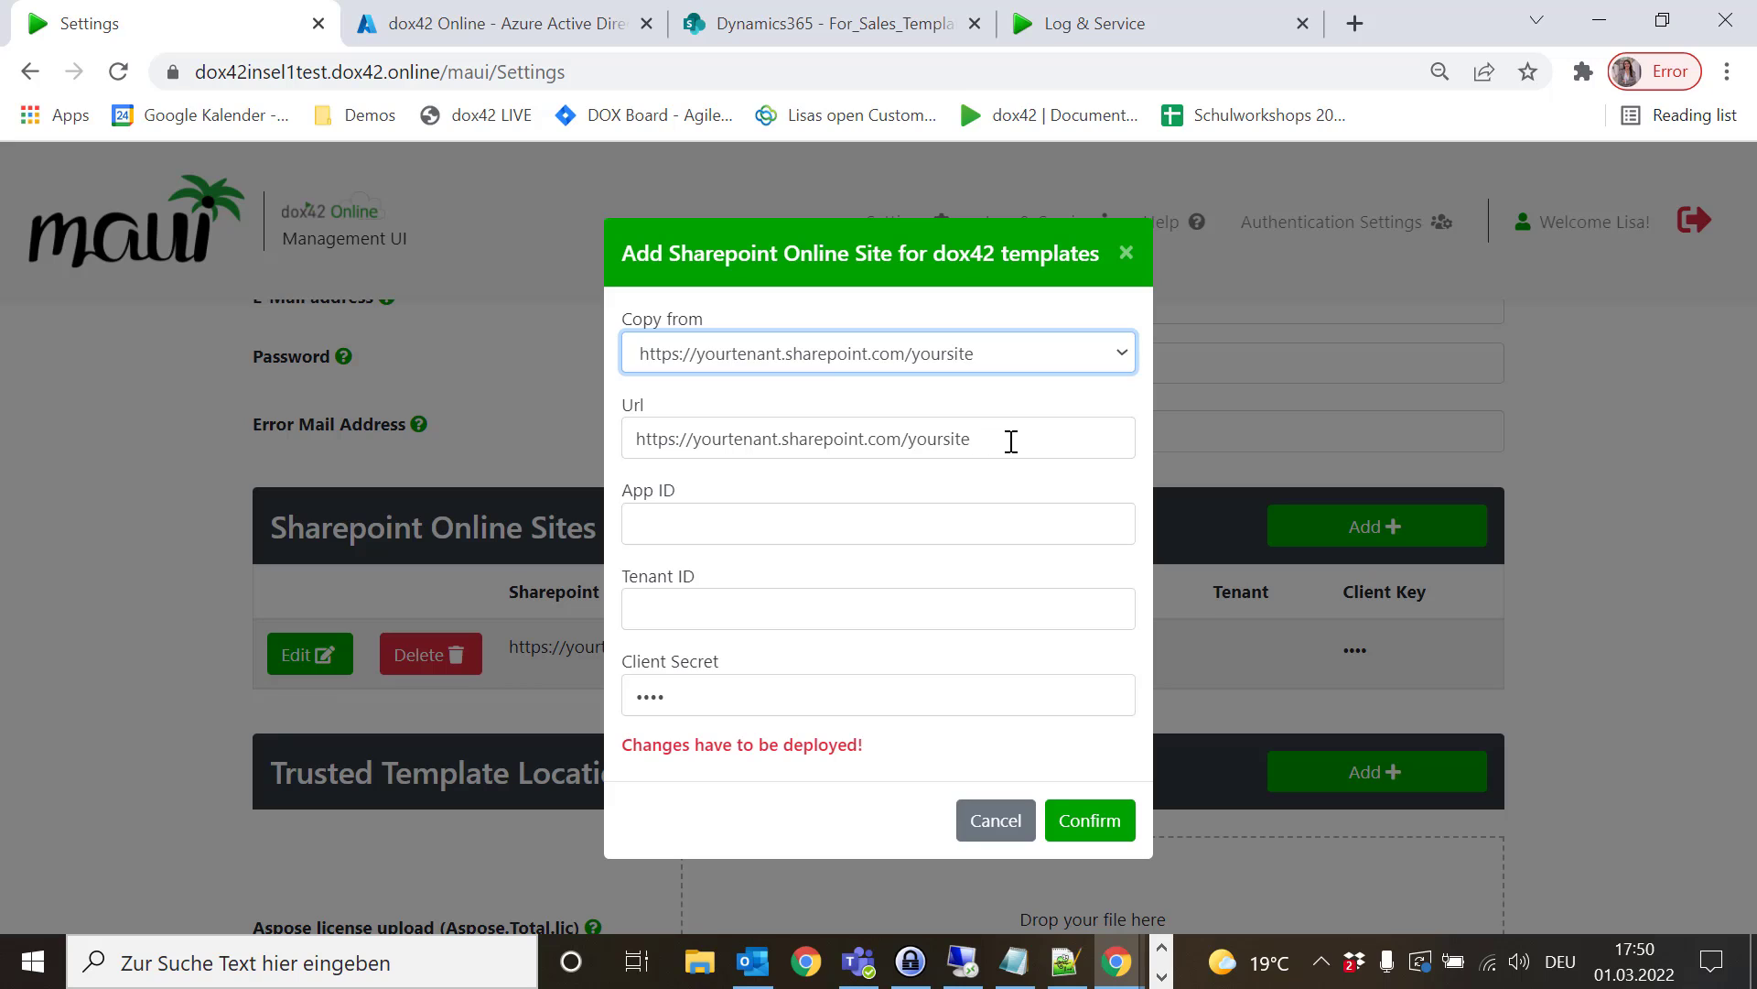
left_click_drag(1010, 440, 578, 455)
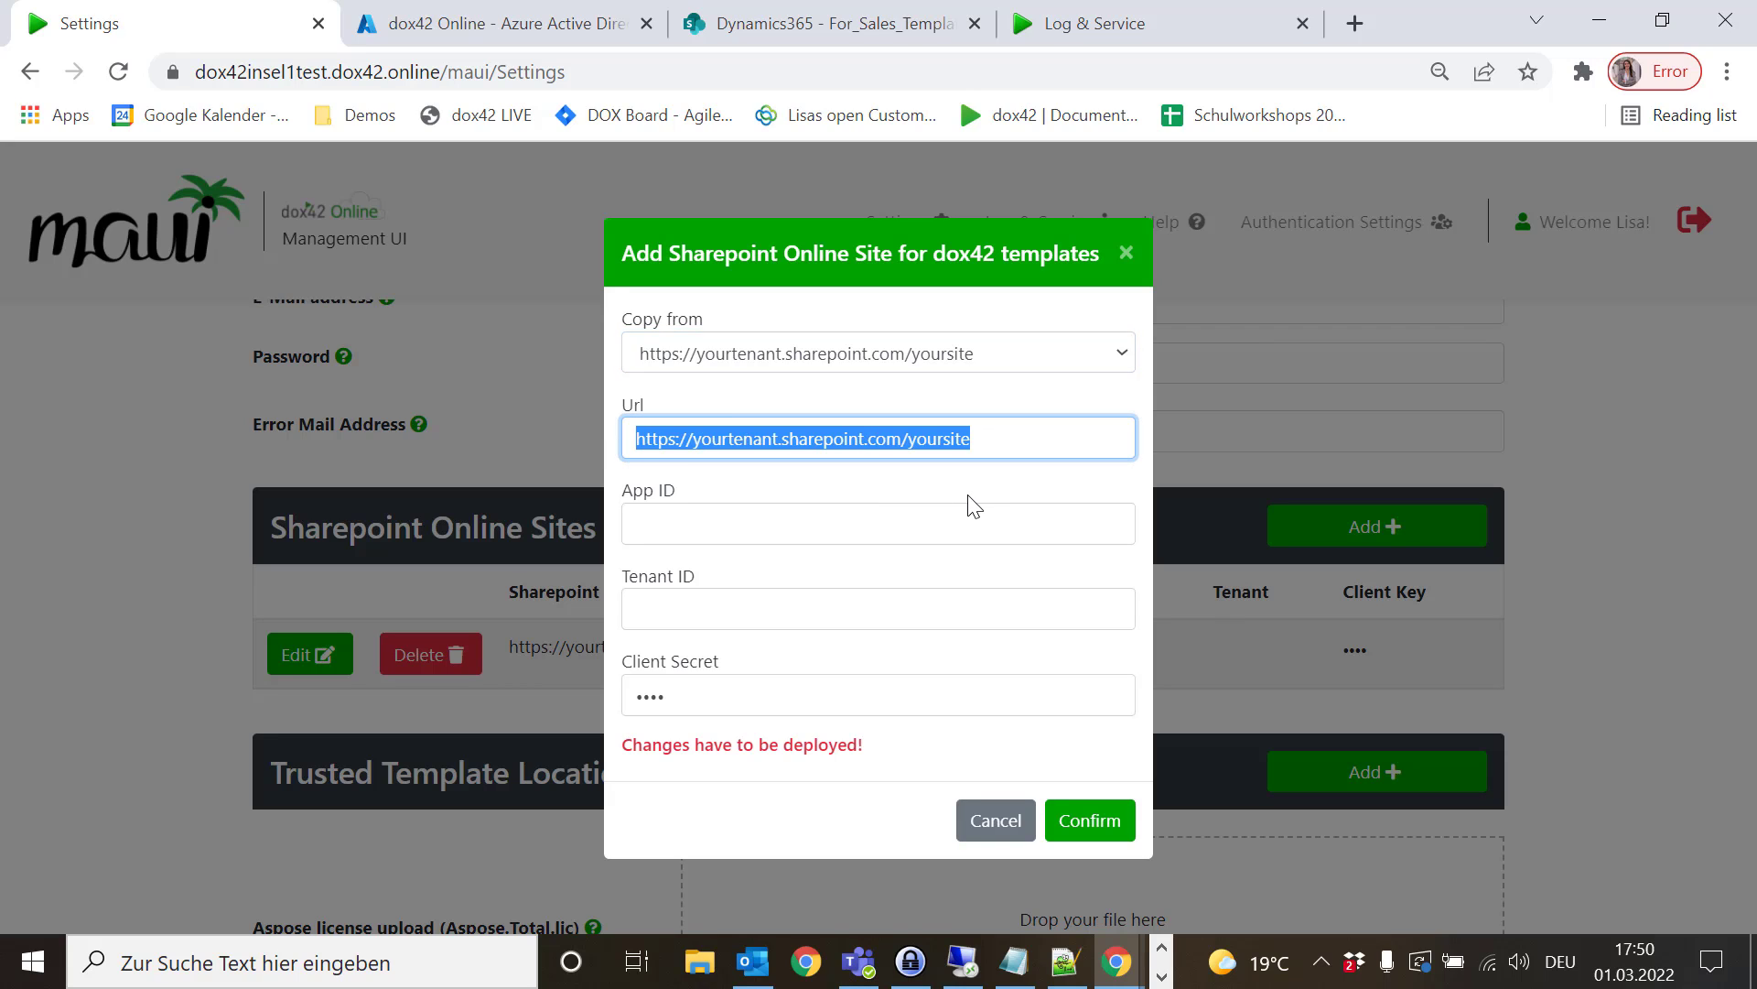
key("ctrl+v")
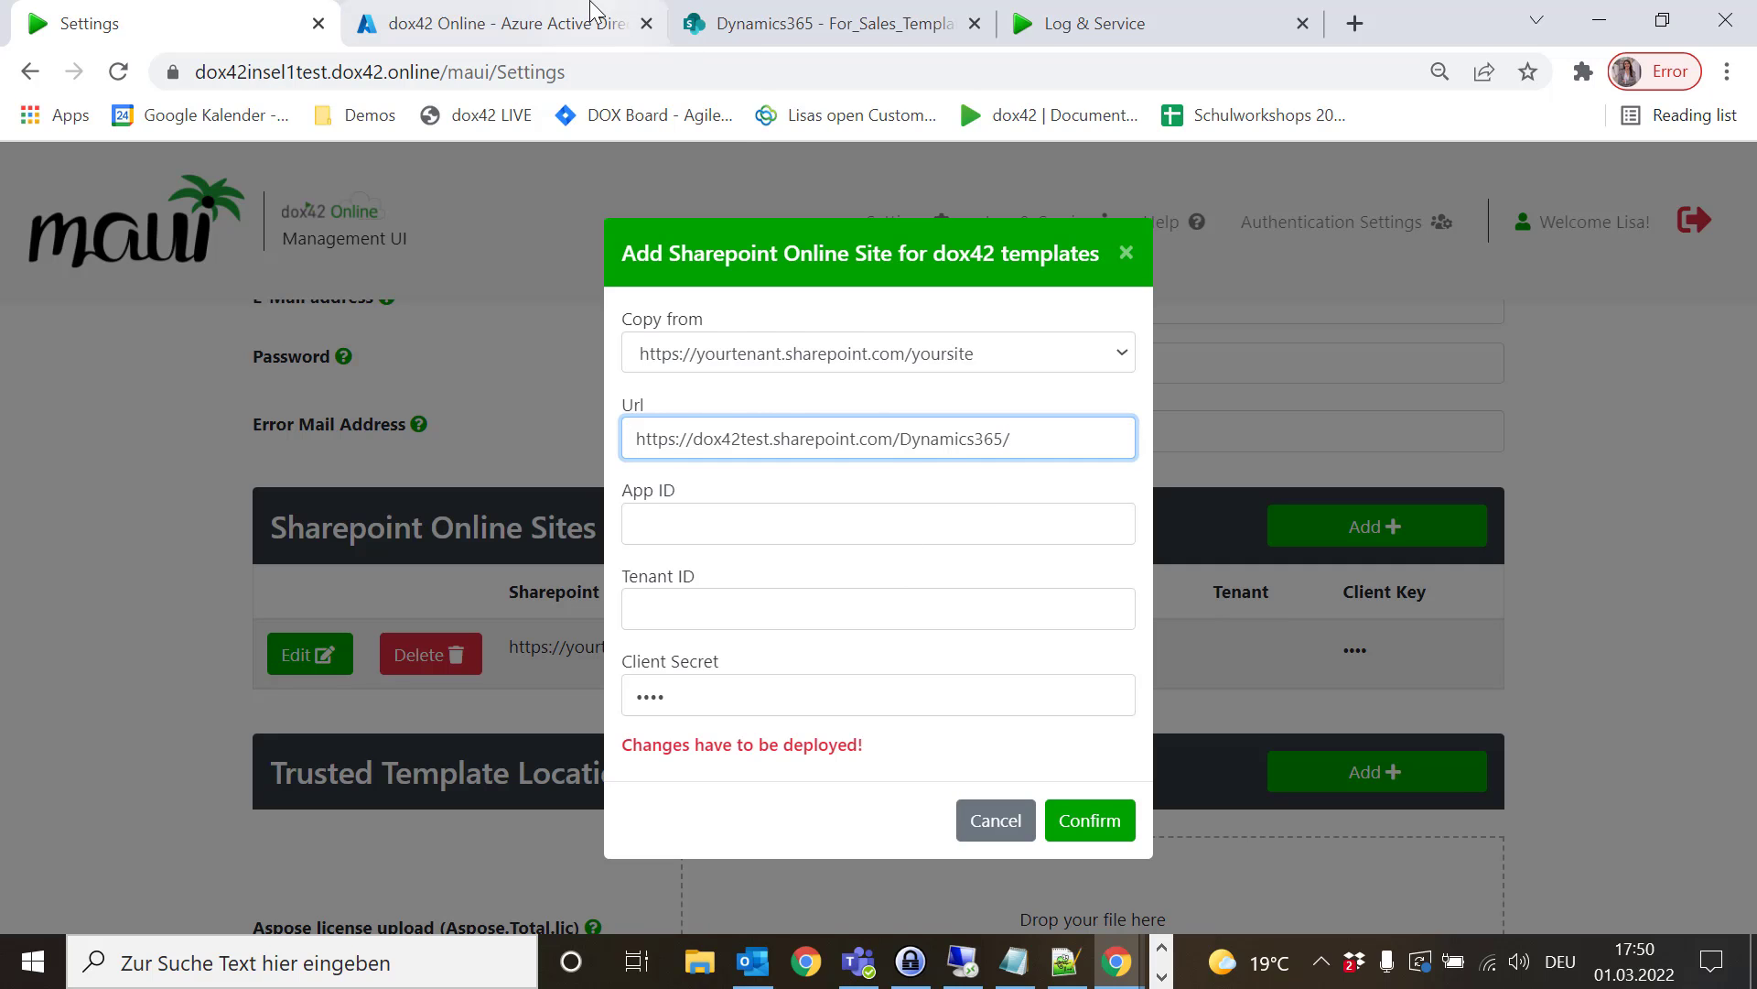
left_click(595, 32)
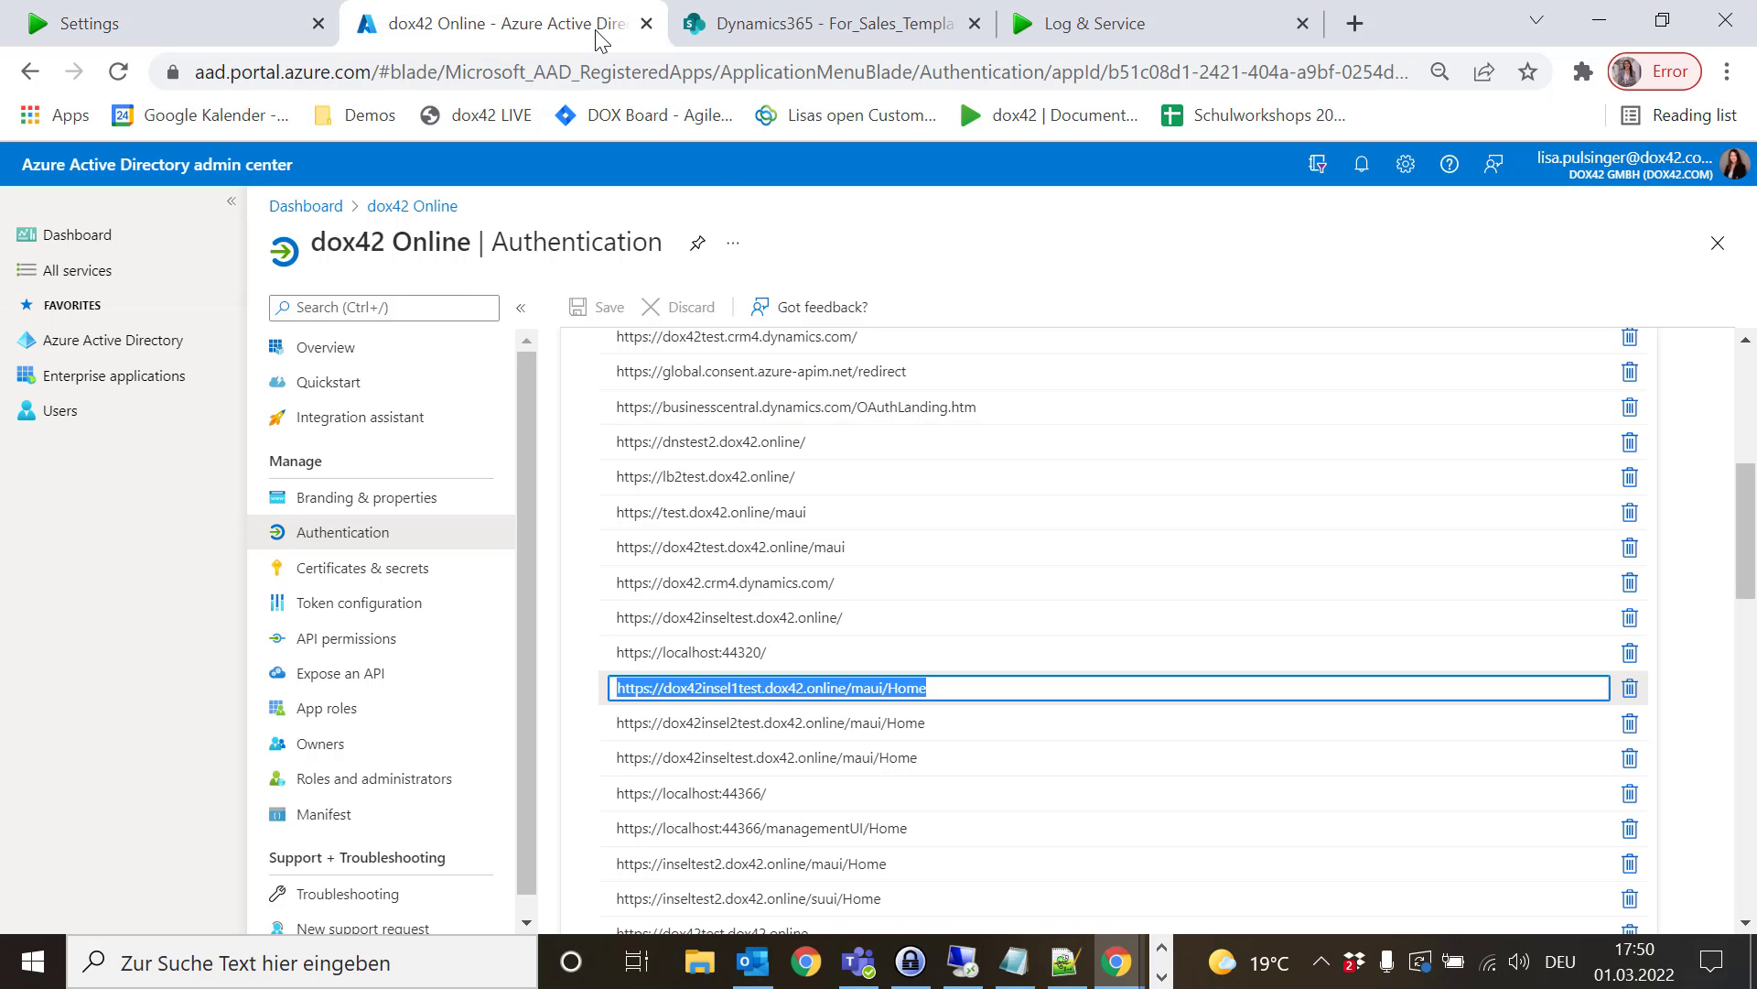
- Copy the dox42 Online application (client) ID into the new site's App ID field
left_click(379, 357)
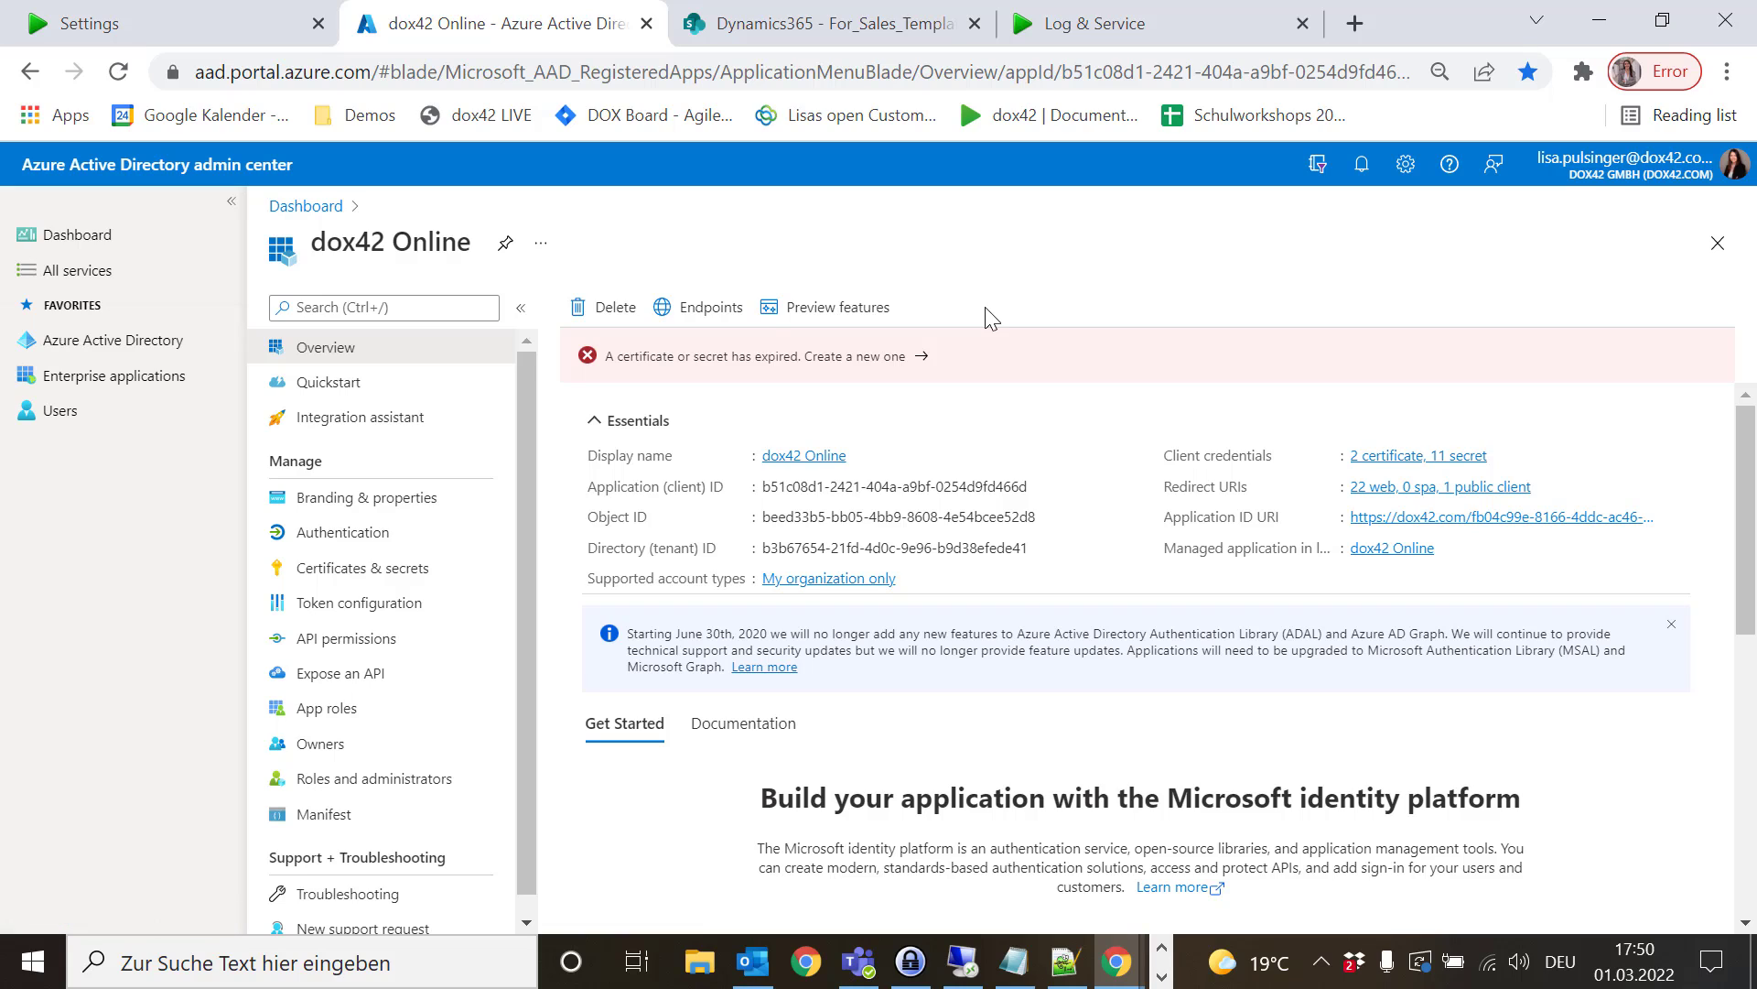
left_click(1041, 489)
left_click(245, 11)
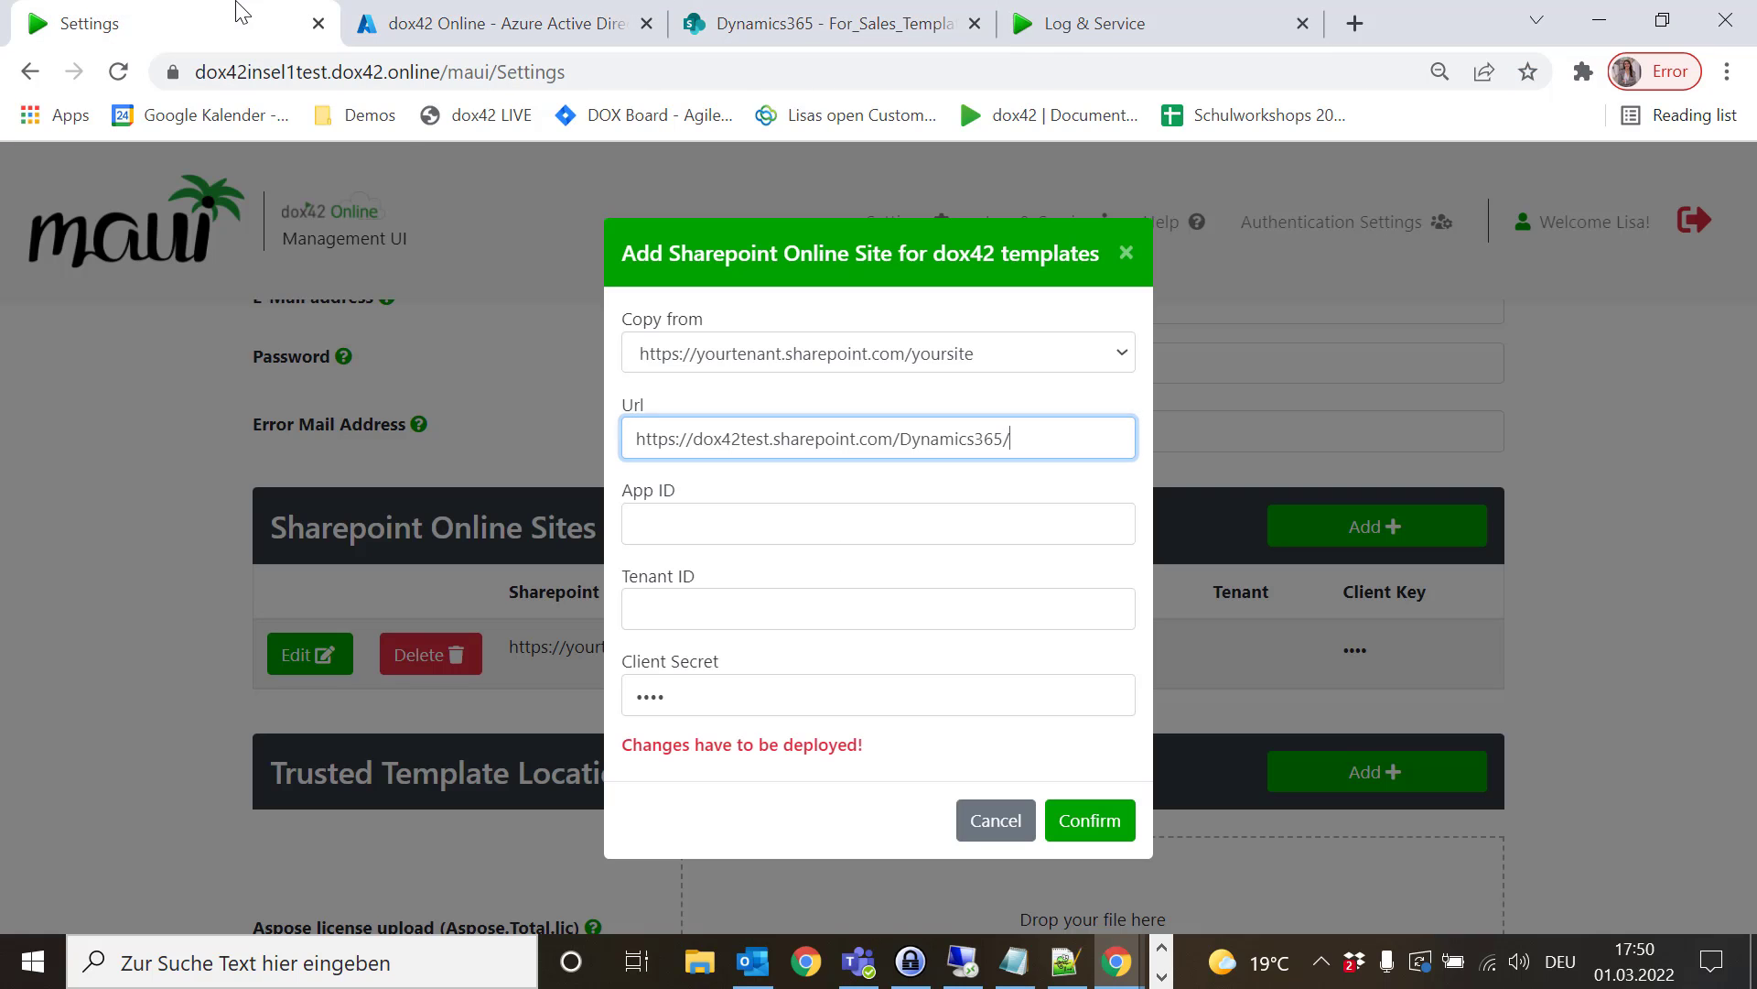
left_click(785, 518)
key("ctrl+v")
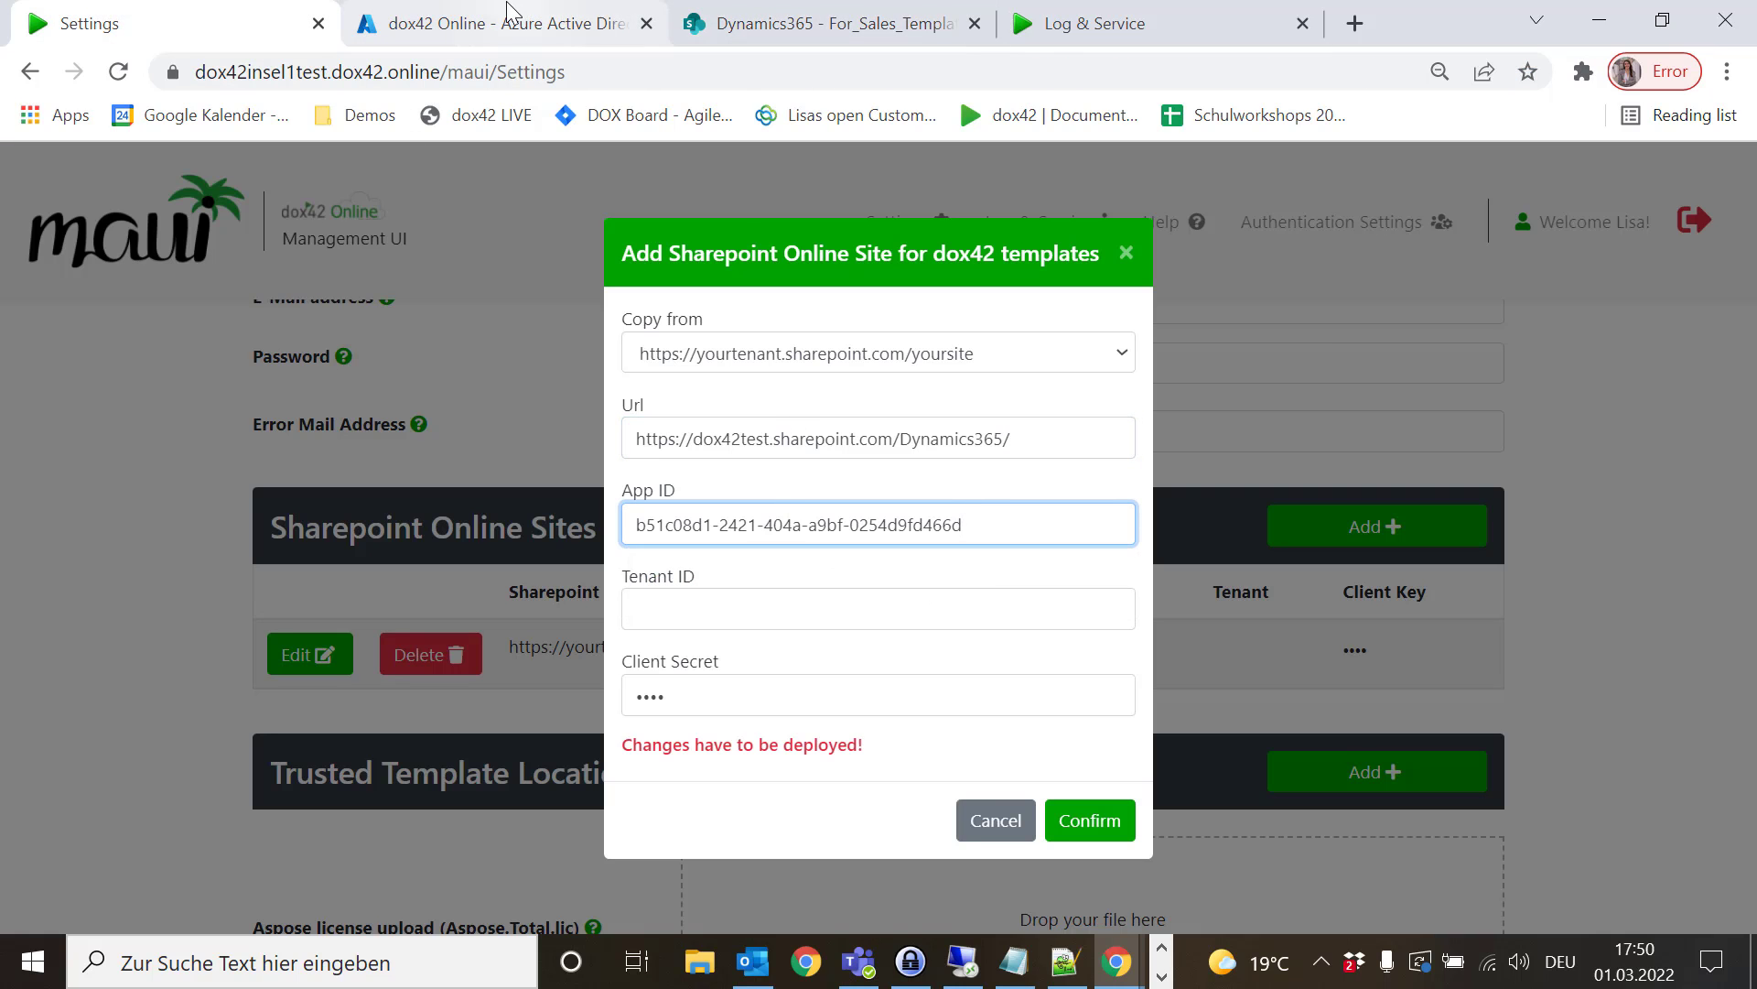
- Copy the directory (tenant) ID into the Tenant ID field
left_click(513, 20)
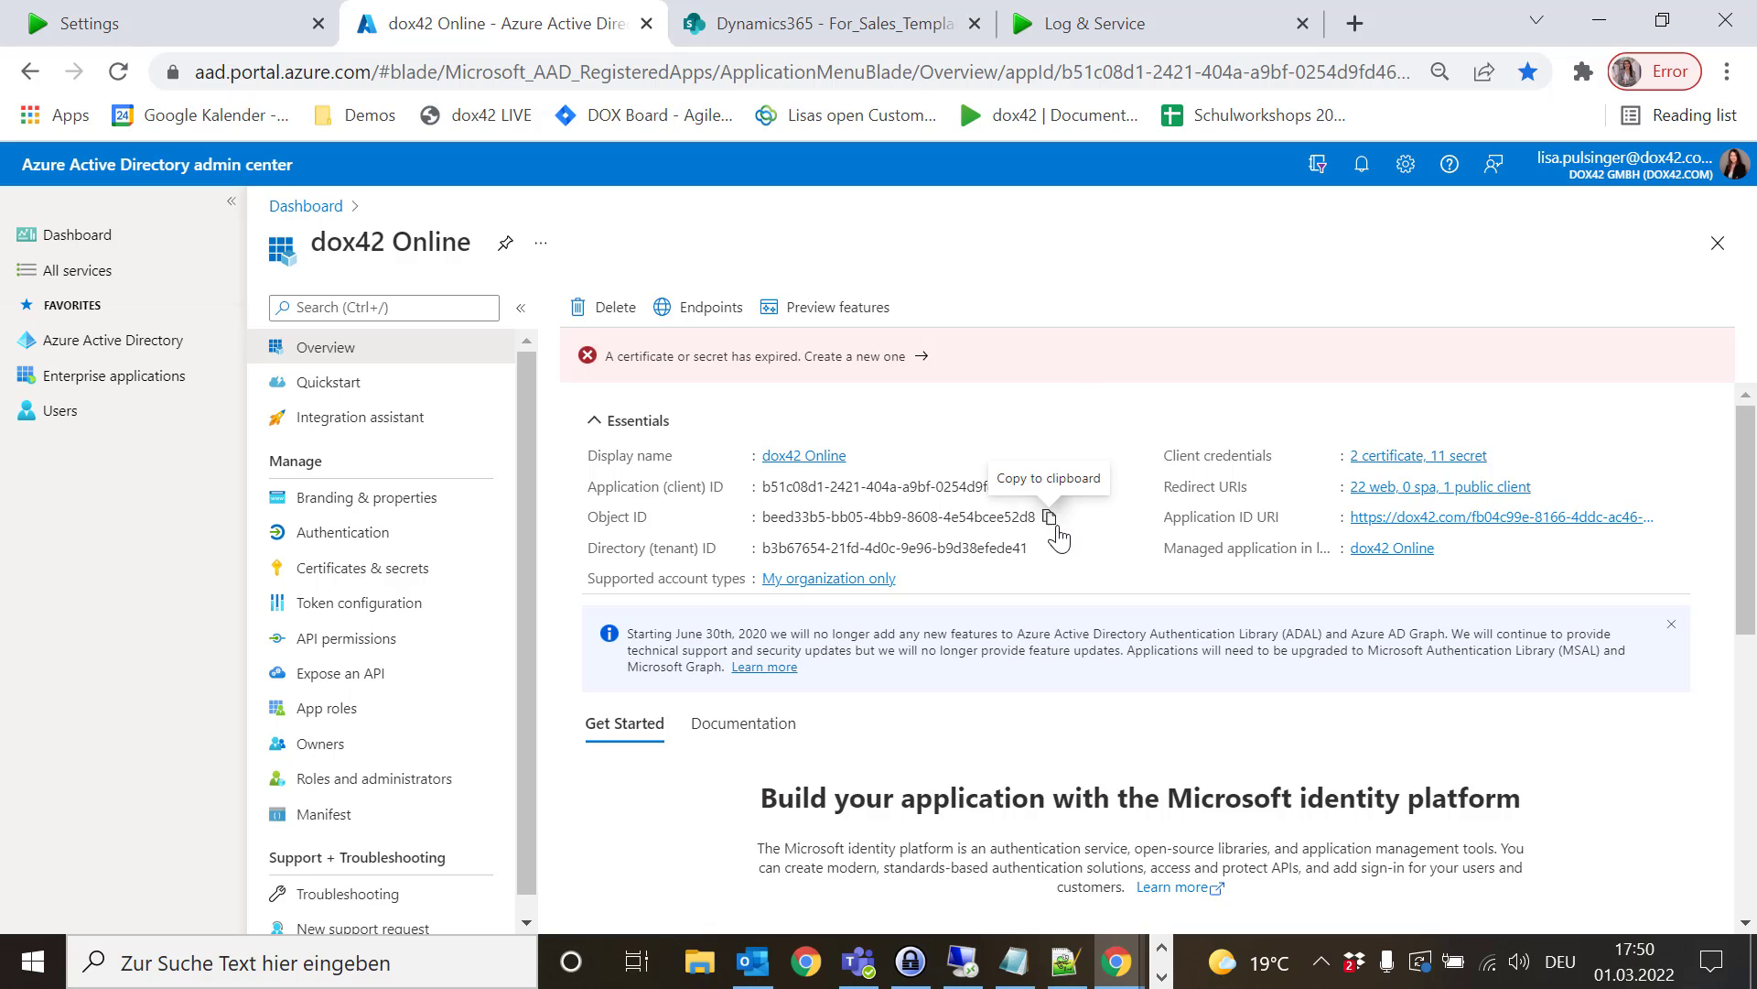
left_click(1042, 548)
left_click(176, 13)
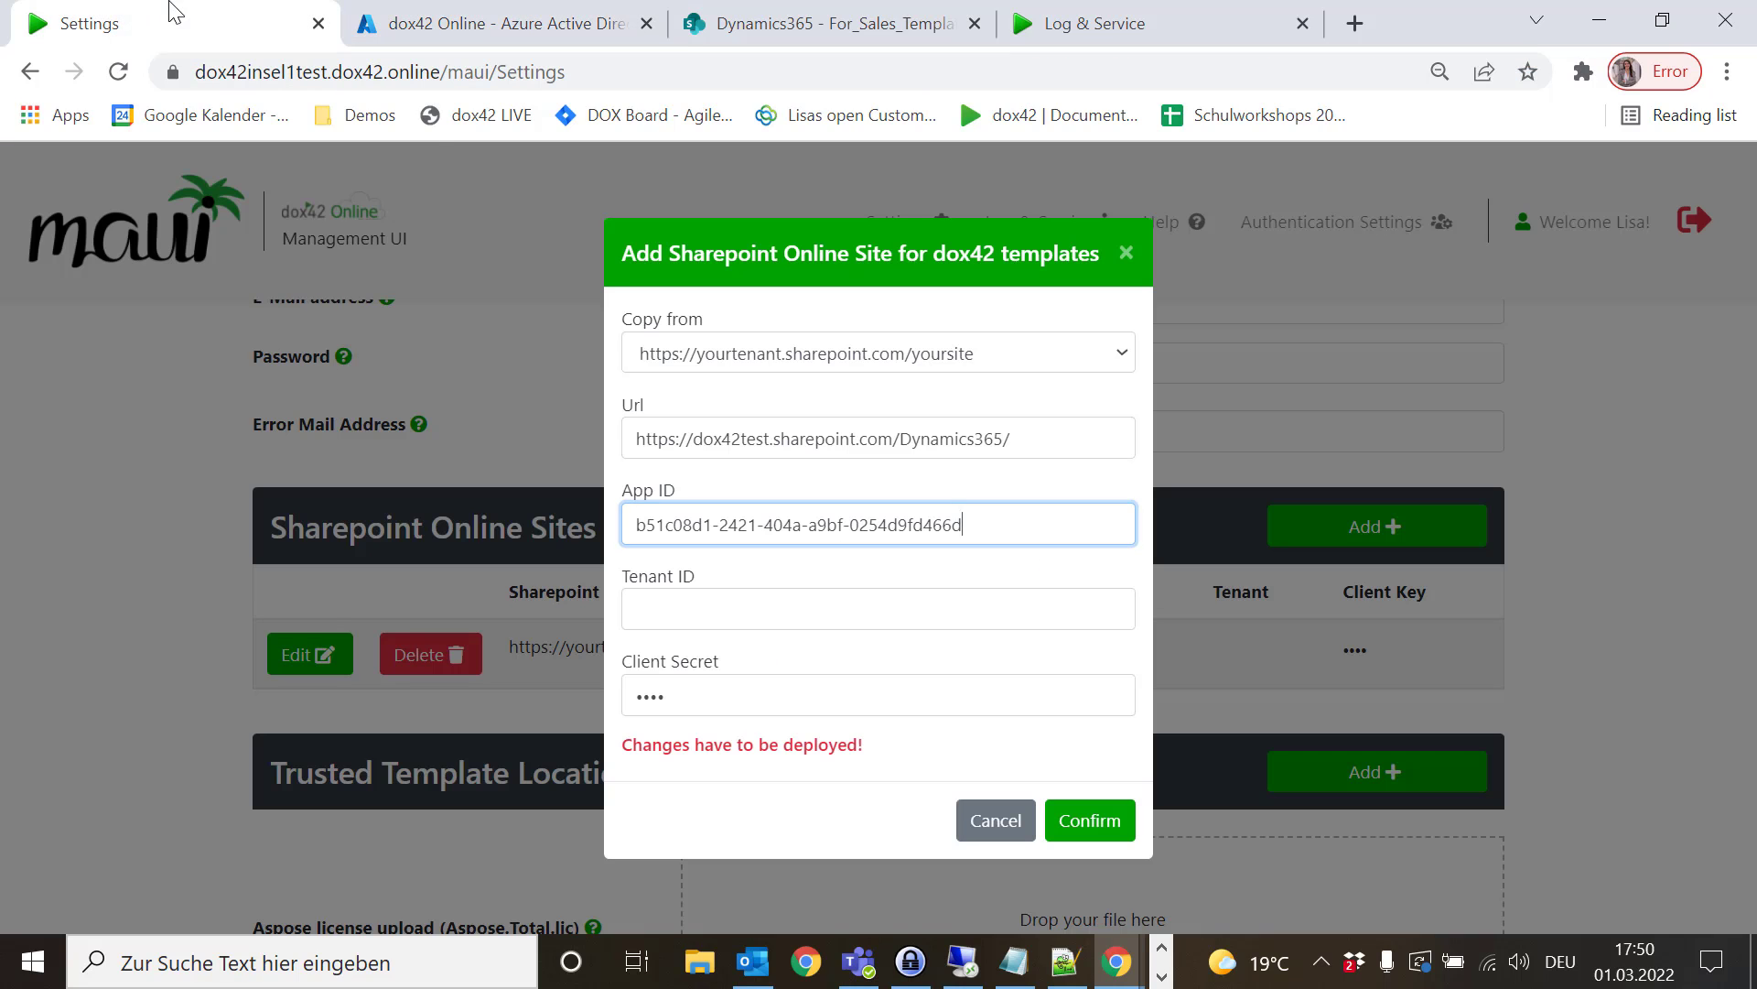
left_click(656, 593)
key("ctrl+v")
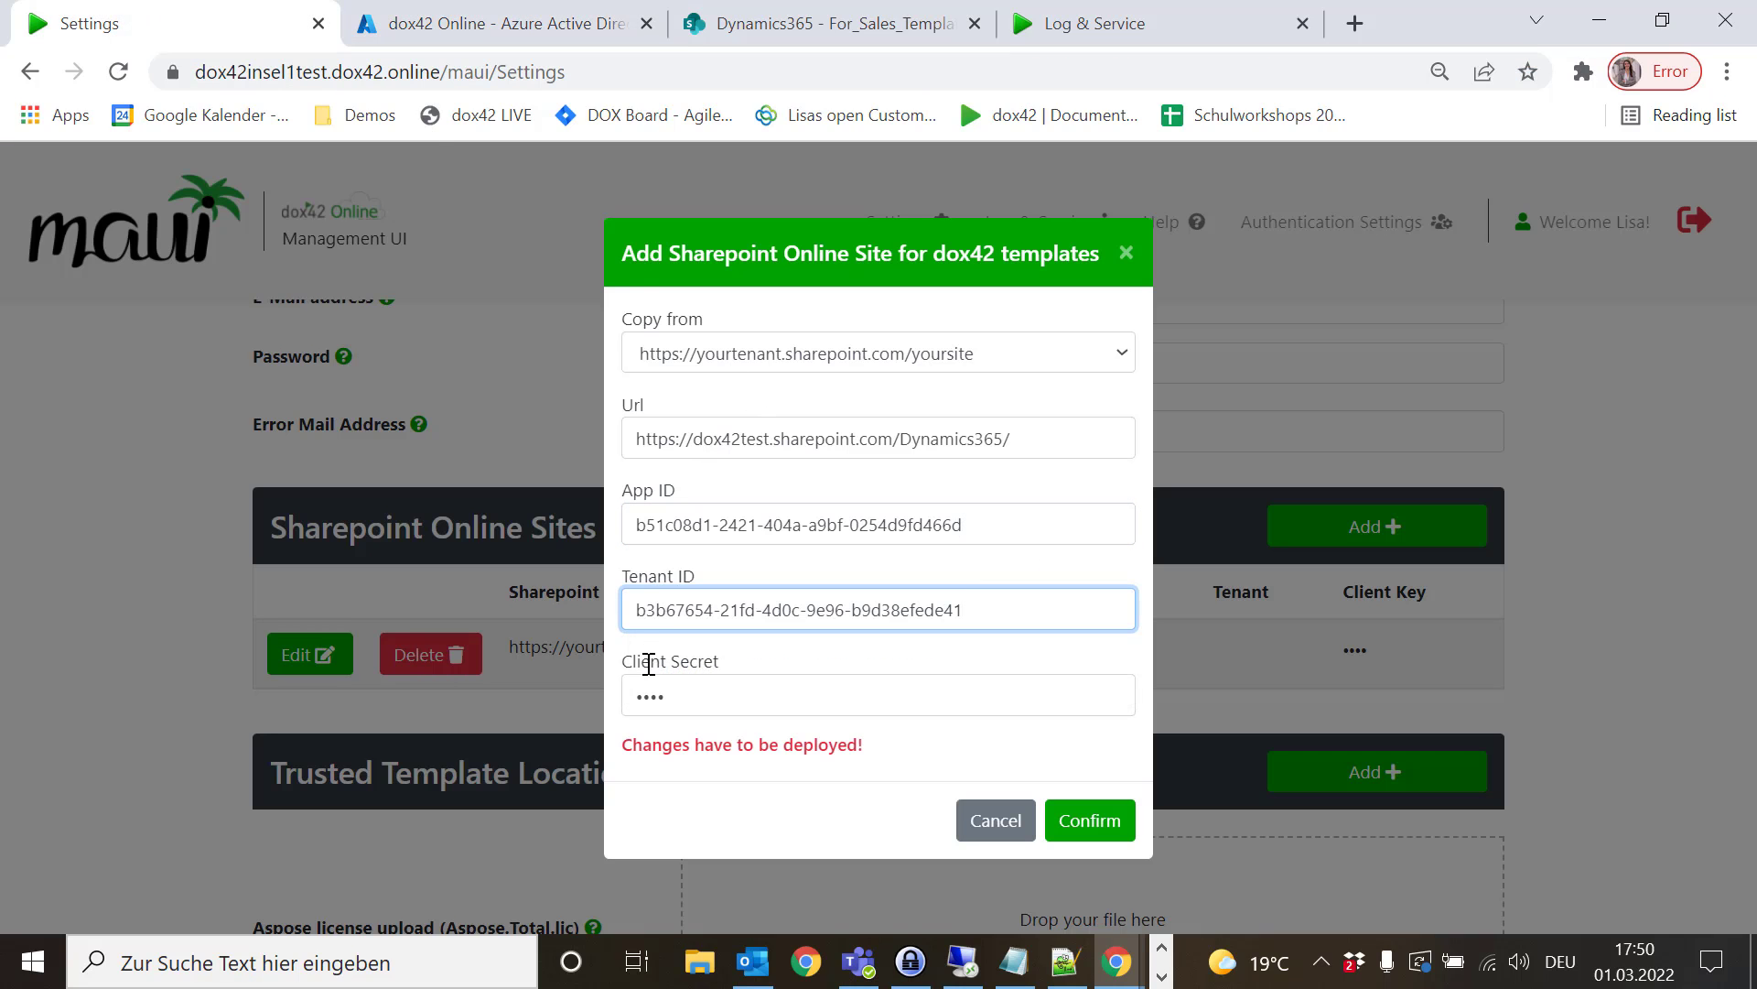
key("ctrl+a")
left_click(470, 11)
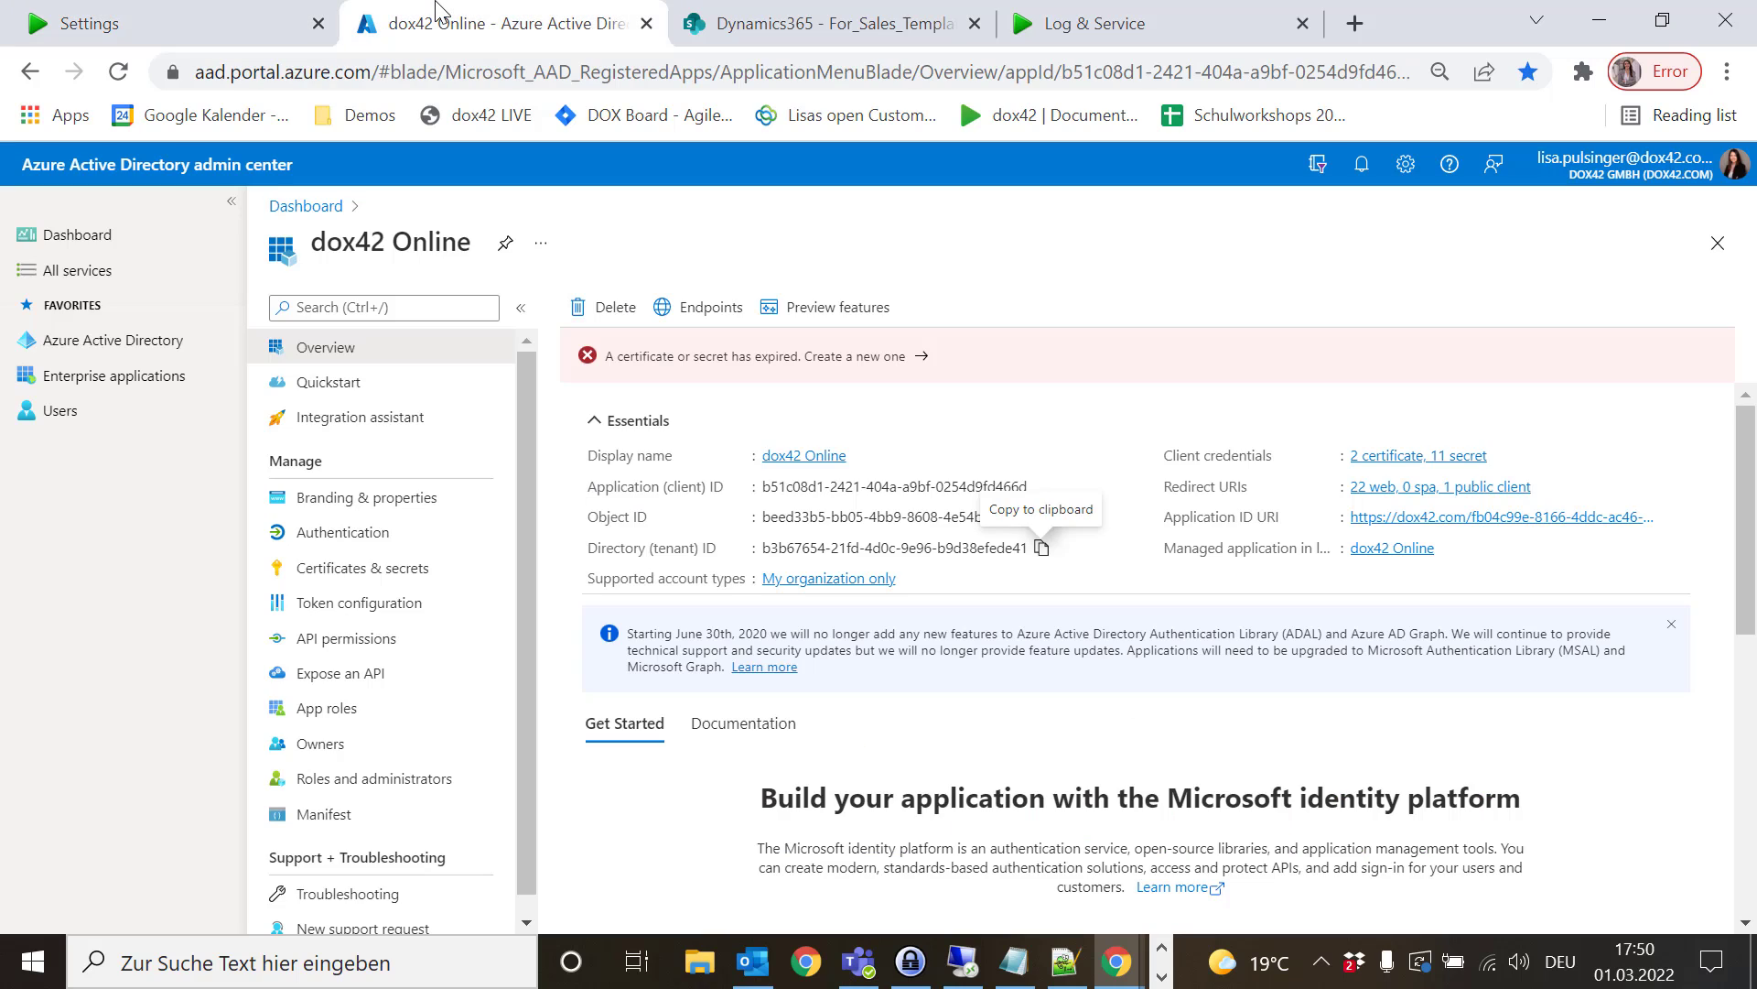
left_click(348, 569)
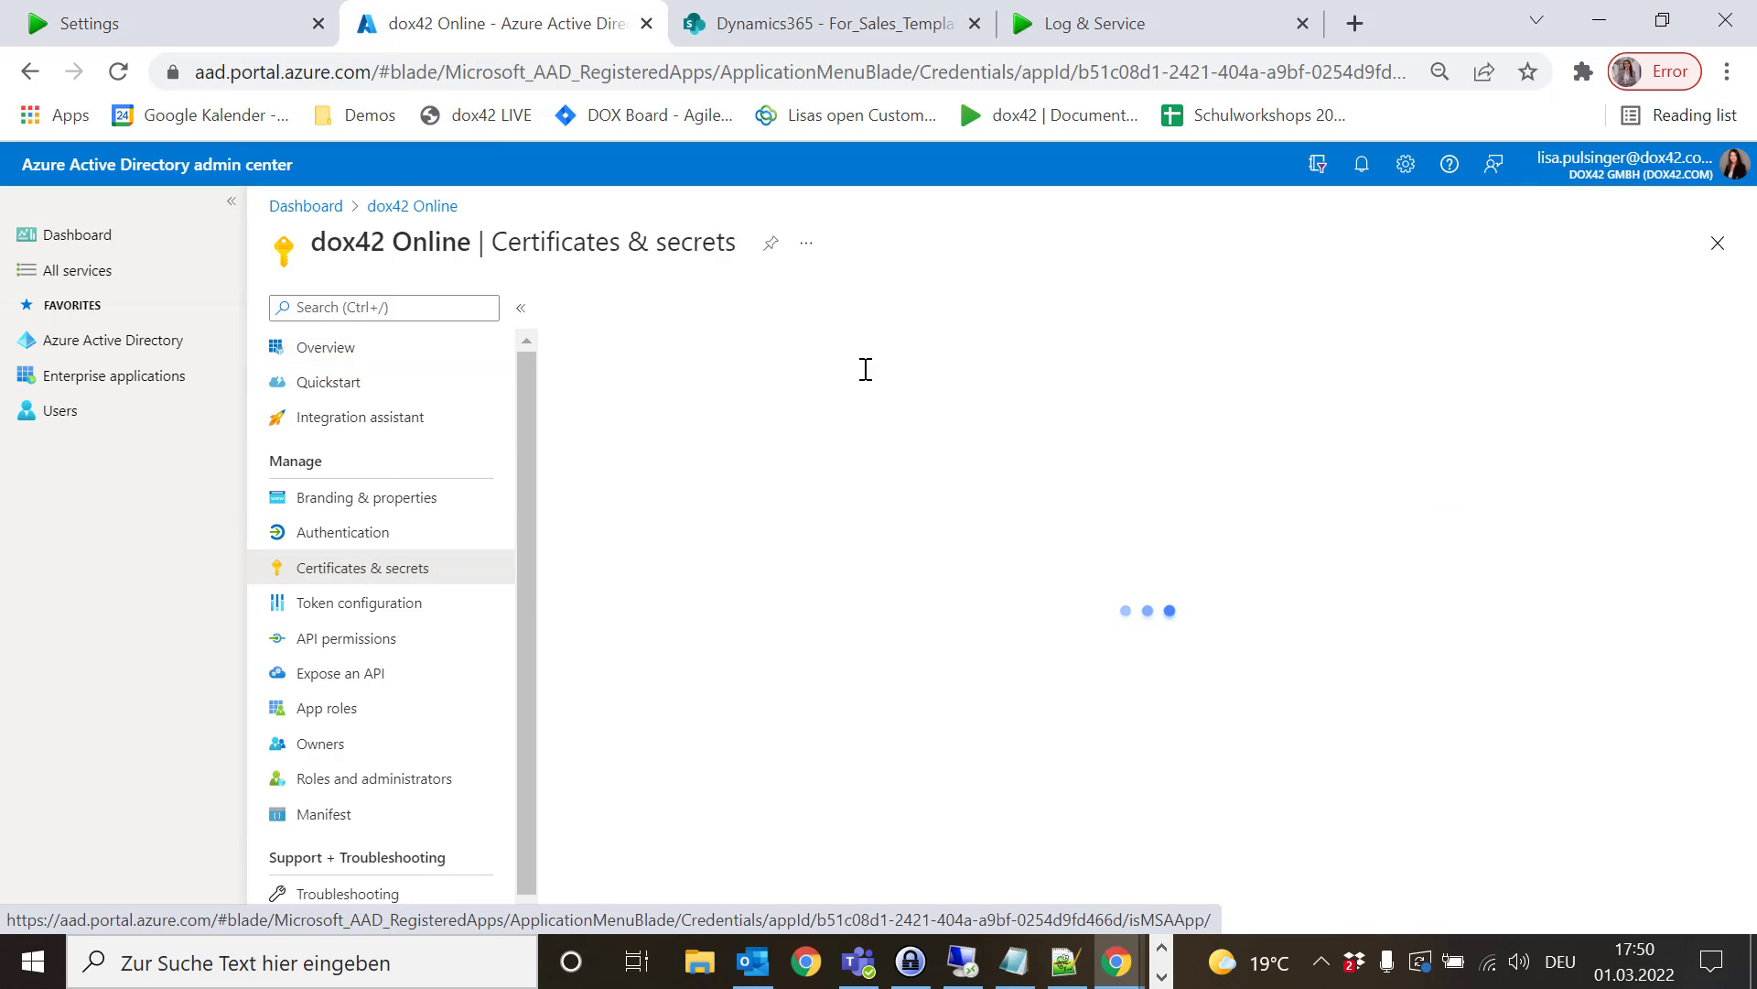
- Review the dox42 Online app's client secrets, including OnlineTest
scroll(1294, 624, "down", 3)
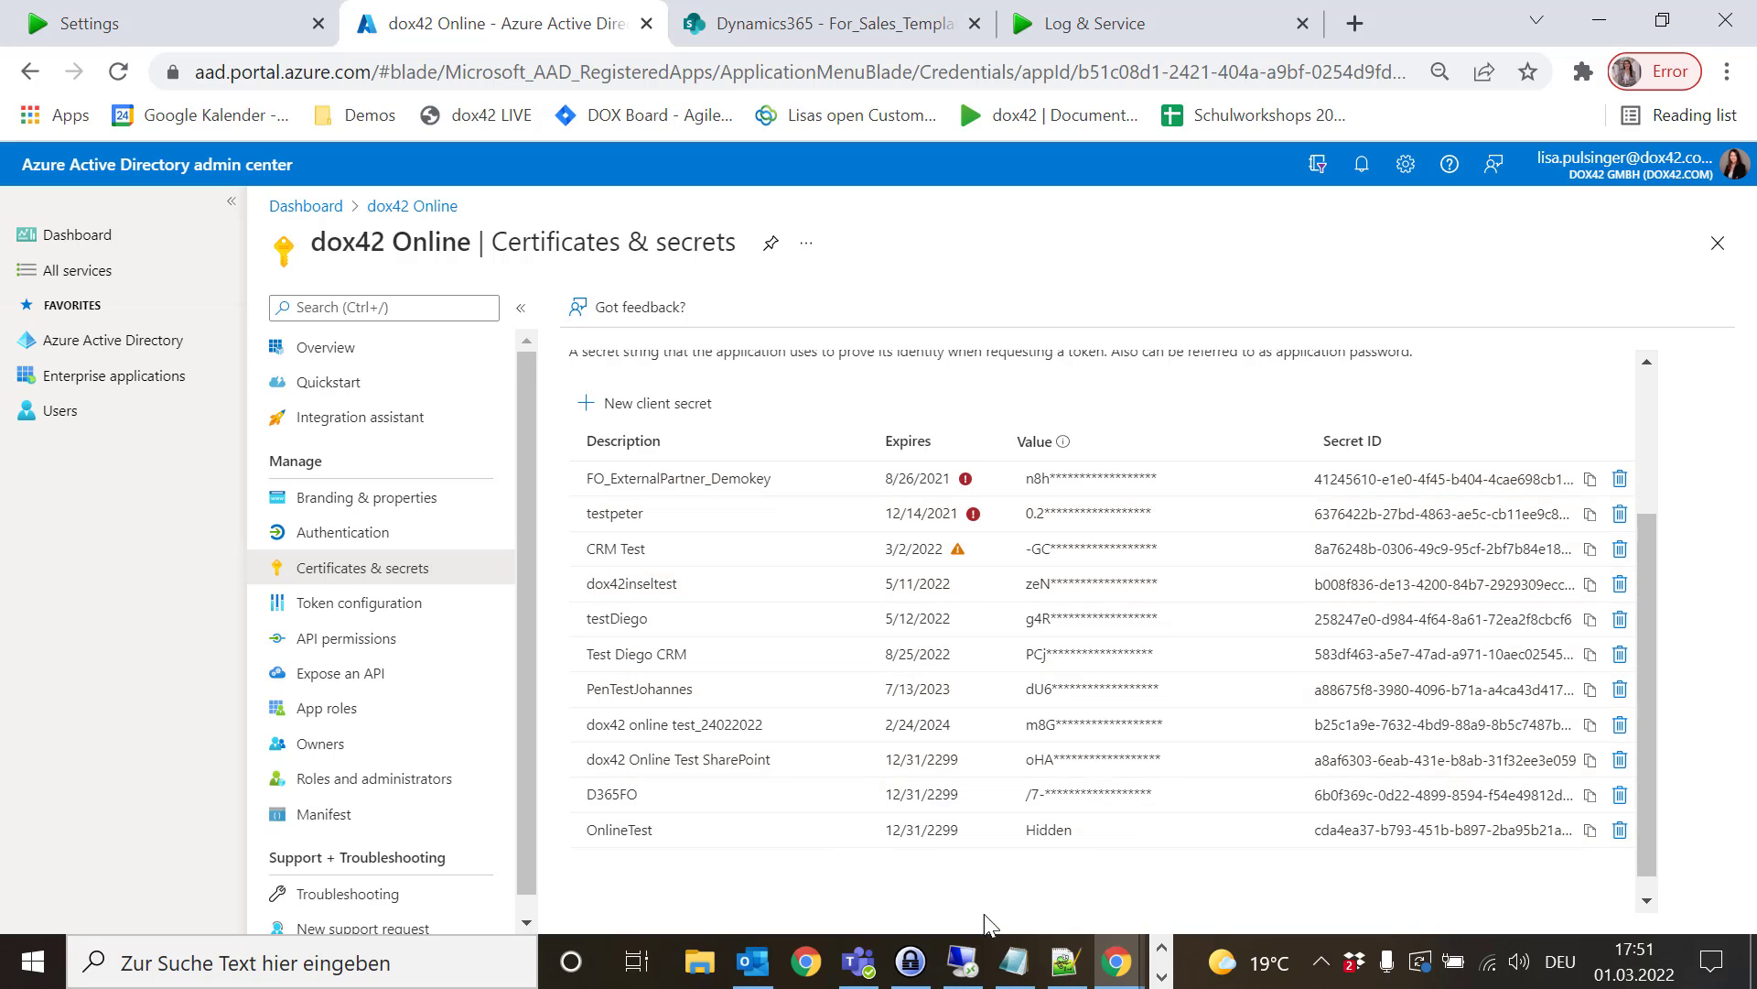
- Replace the Dynamics365 site's client secret with the new Azure secret and confirm the entry
left_click(163, 13)
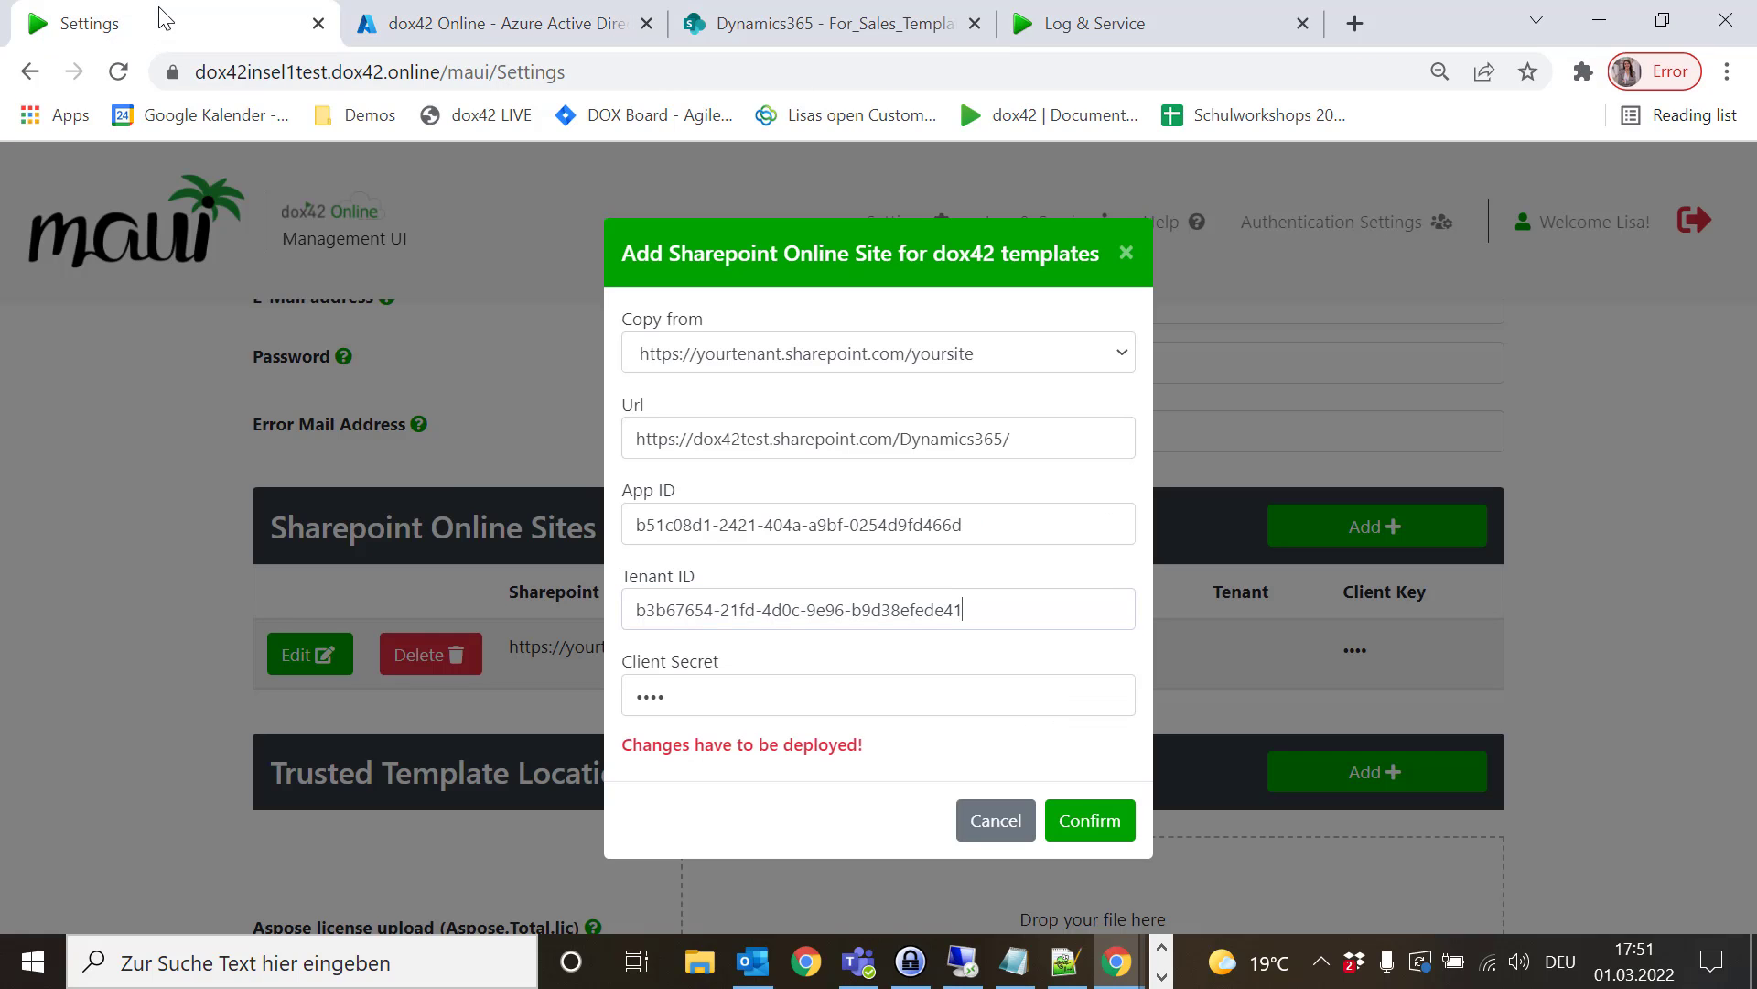
left_click(709, 703)
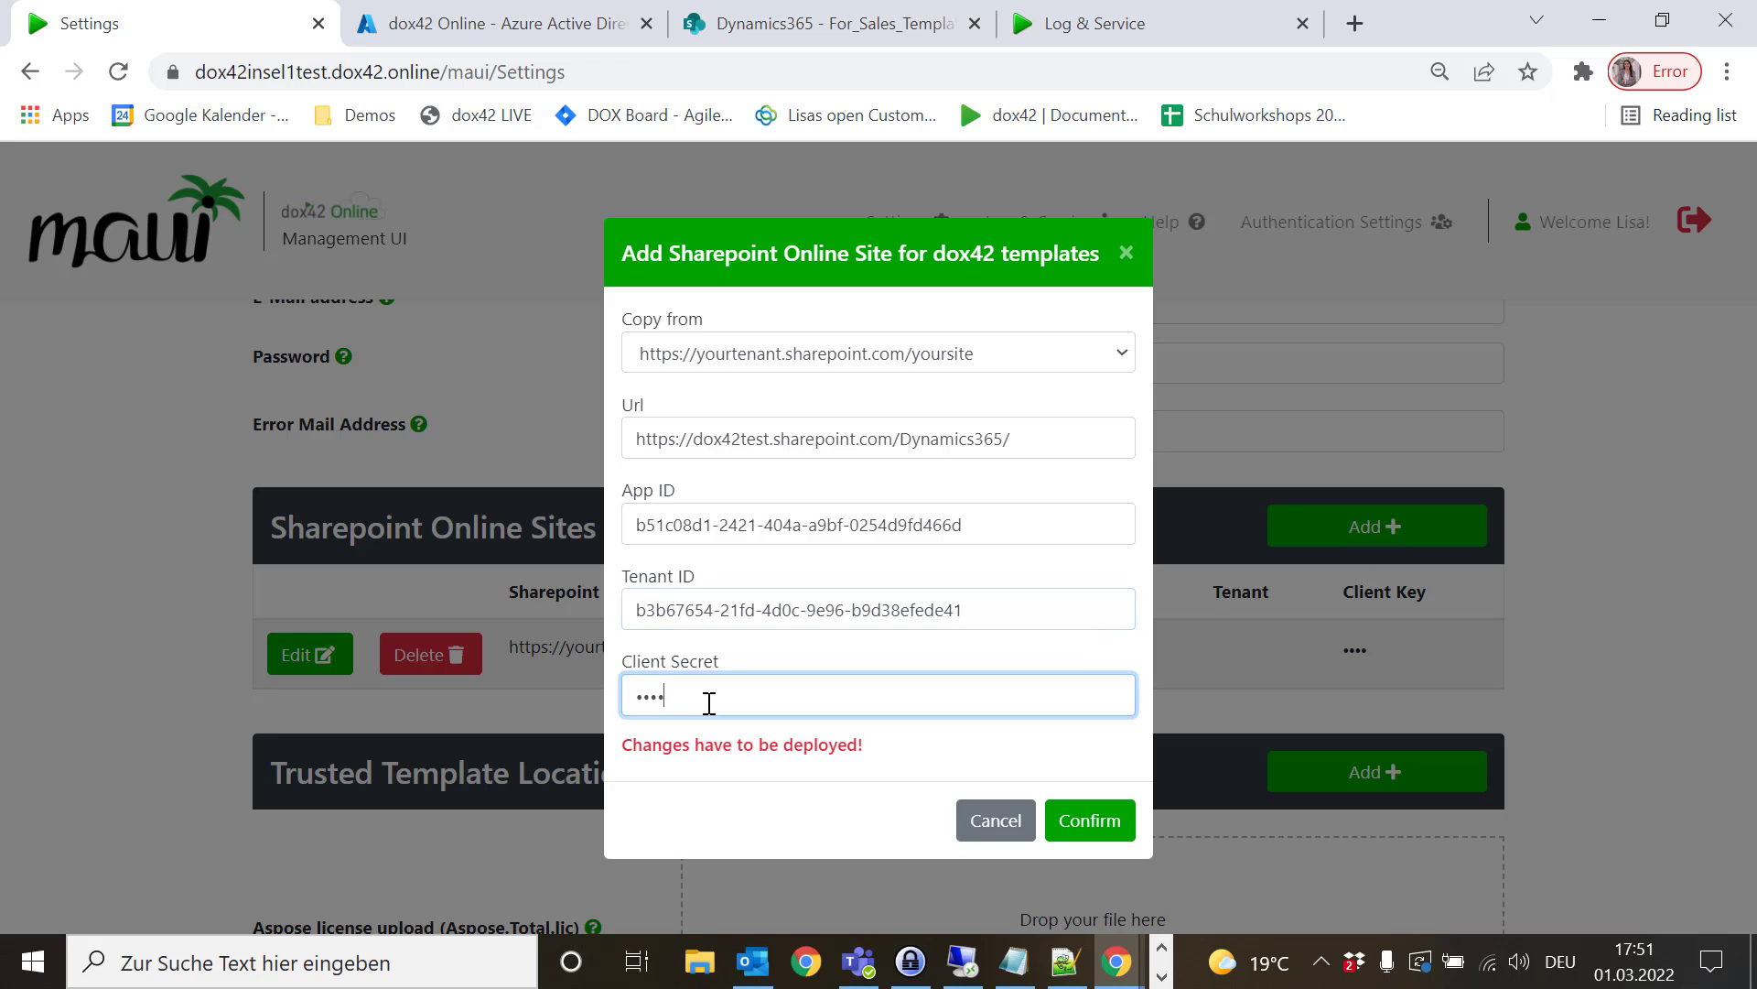
key("BackSpace")
key("BackSpace")
key("BackSpace")
key("BackSpace")
key("ctrl+v")
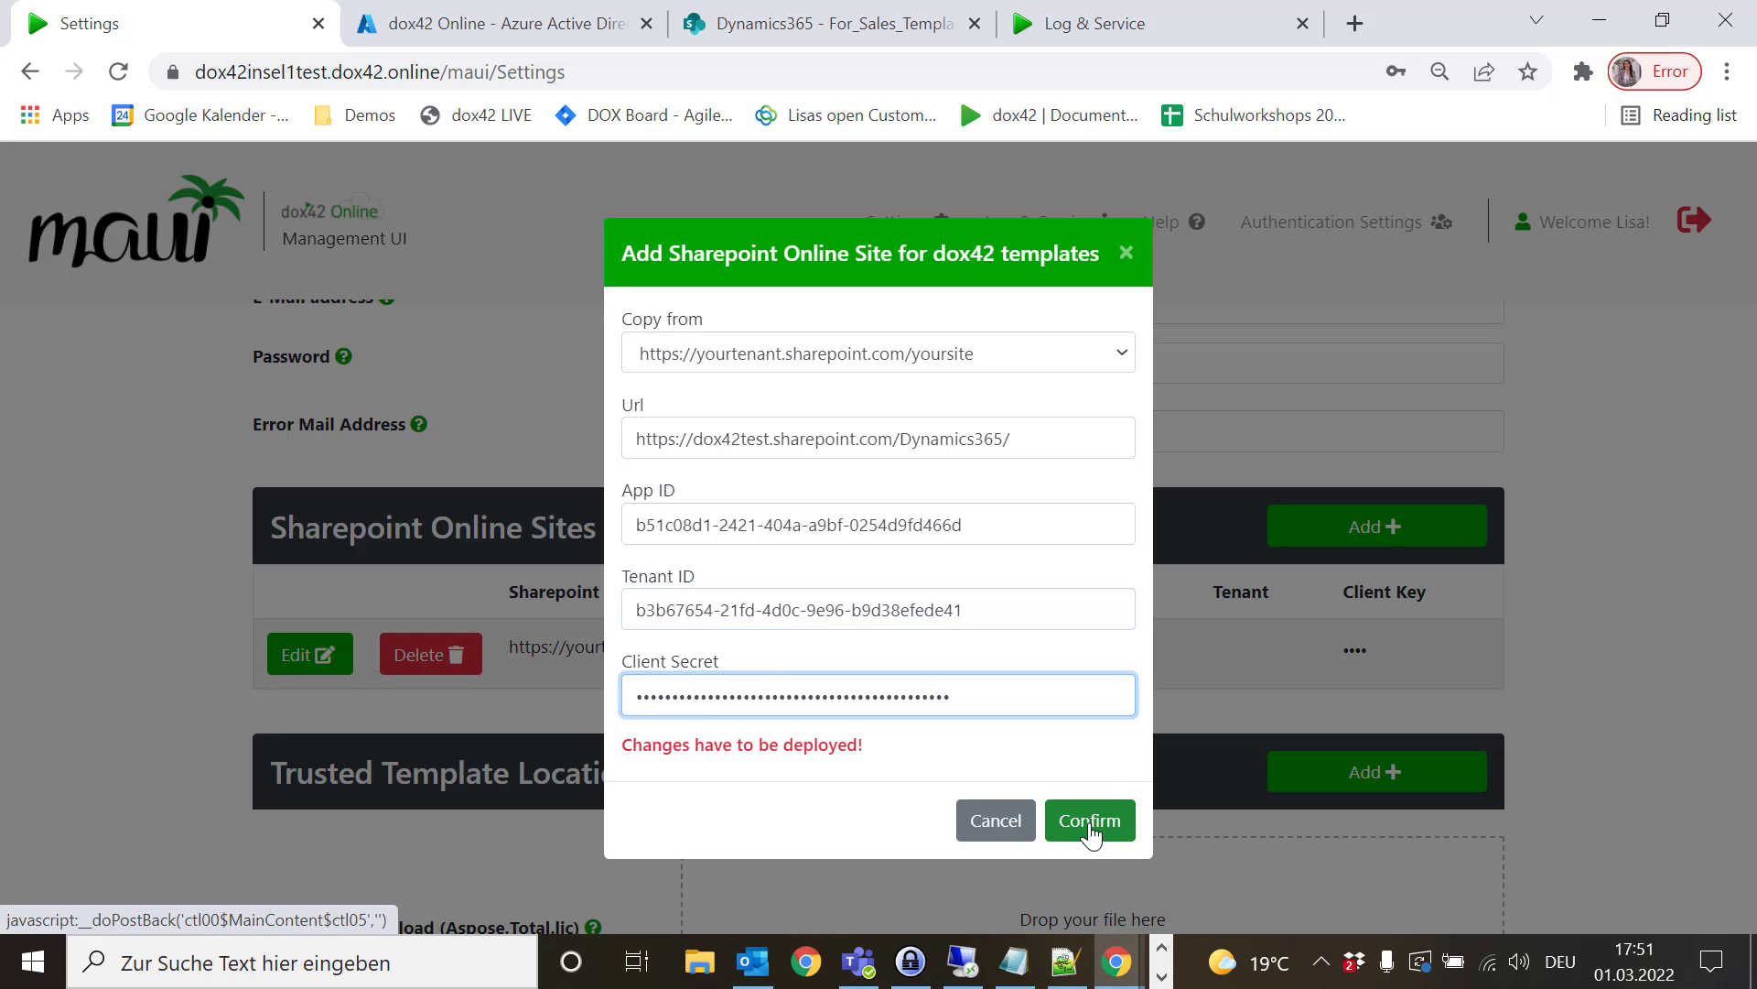
left_click(1089, 823)
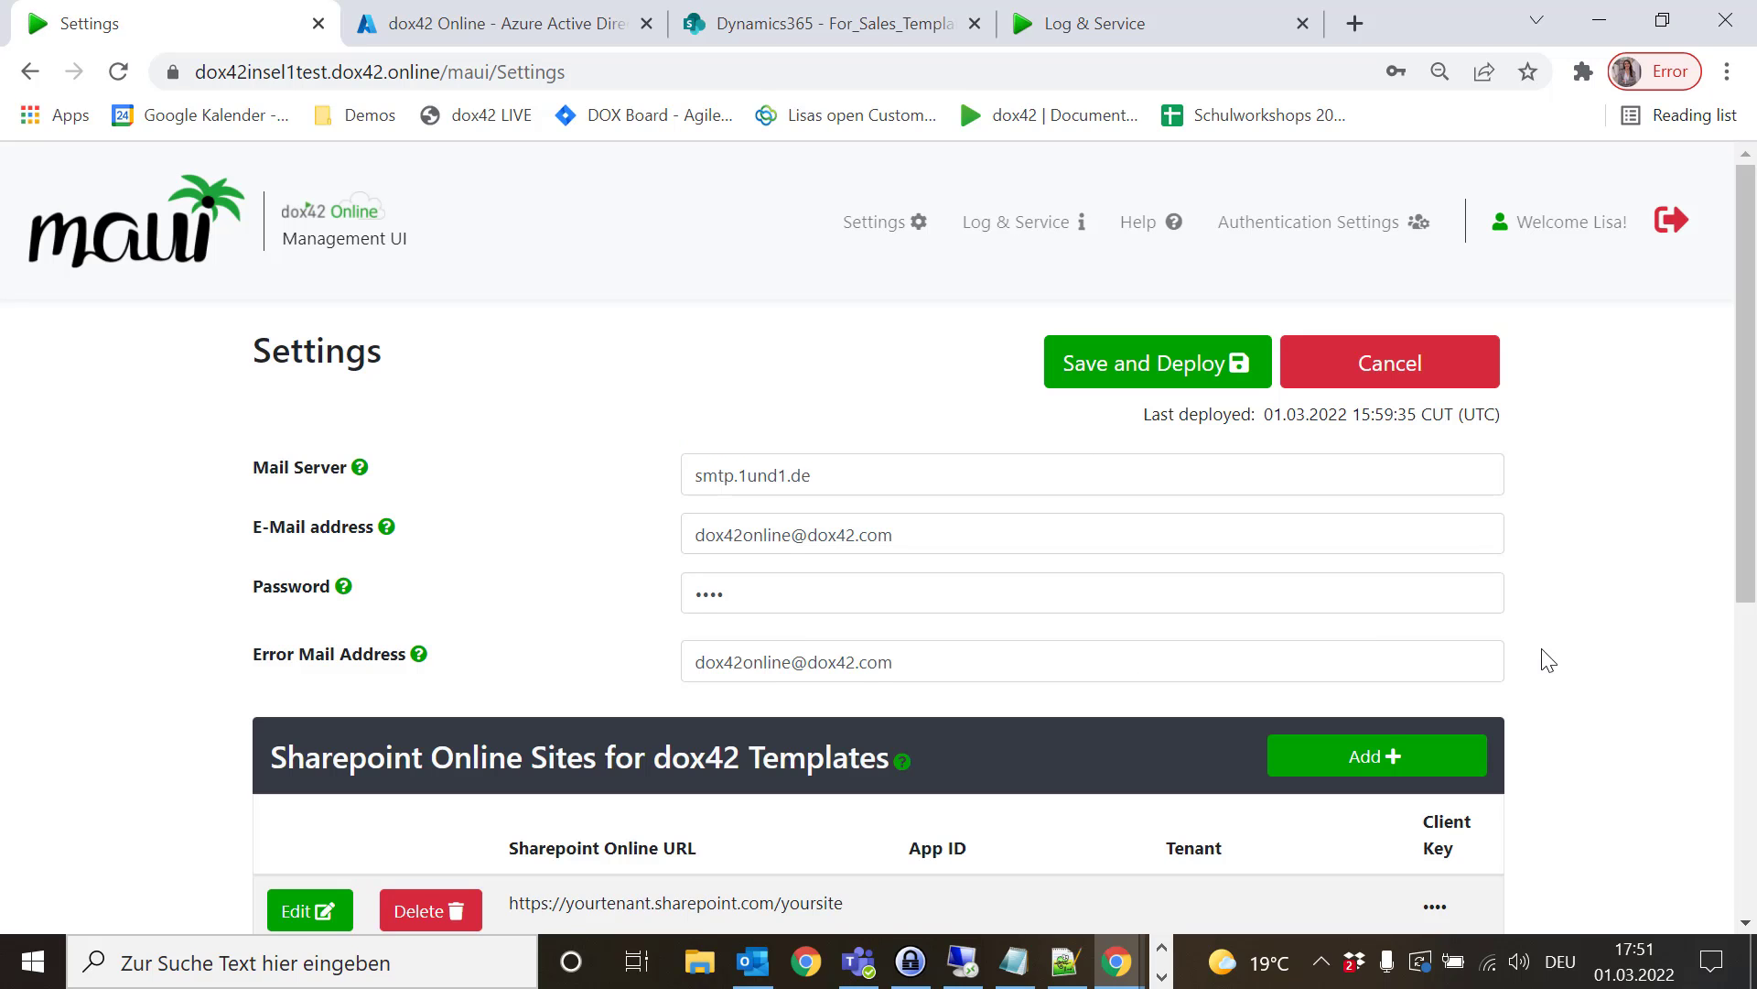
- Save and deploy the settings with the Dynamics365 site, then scroll down to Trusted Template Locations
scroll(1547, 661, "down", 3)
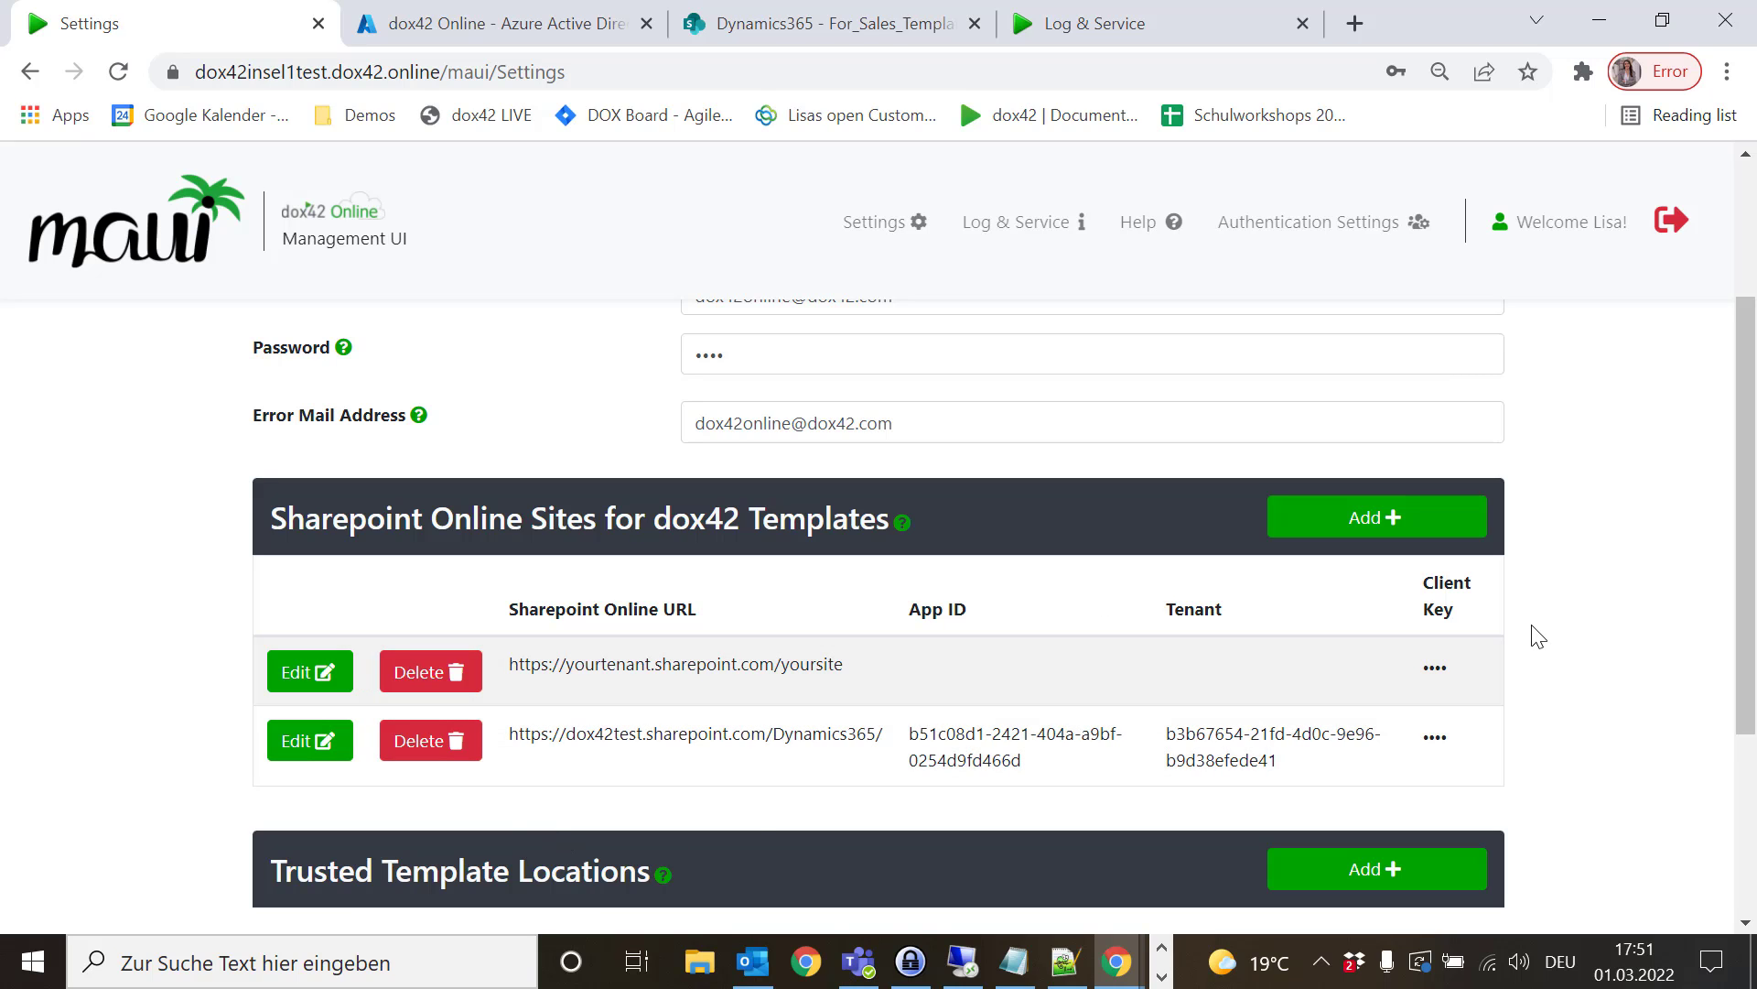
scroll(1538, 636, "up", 3)
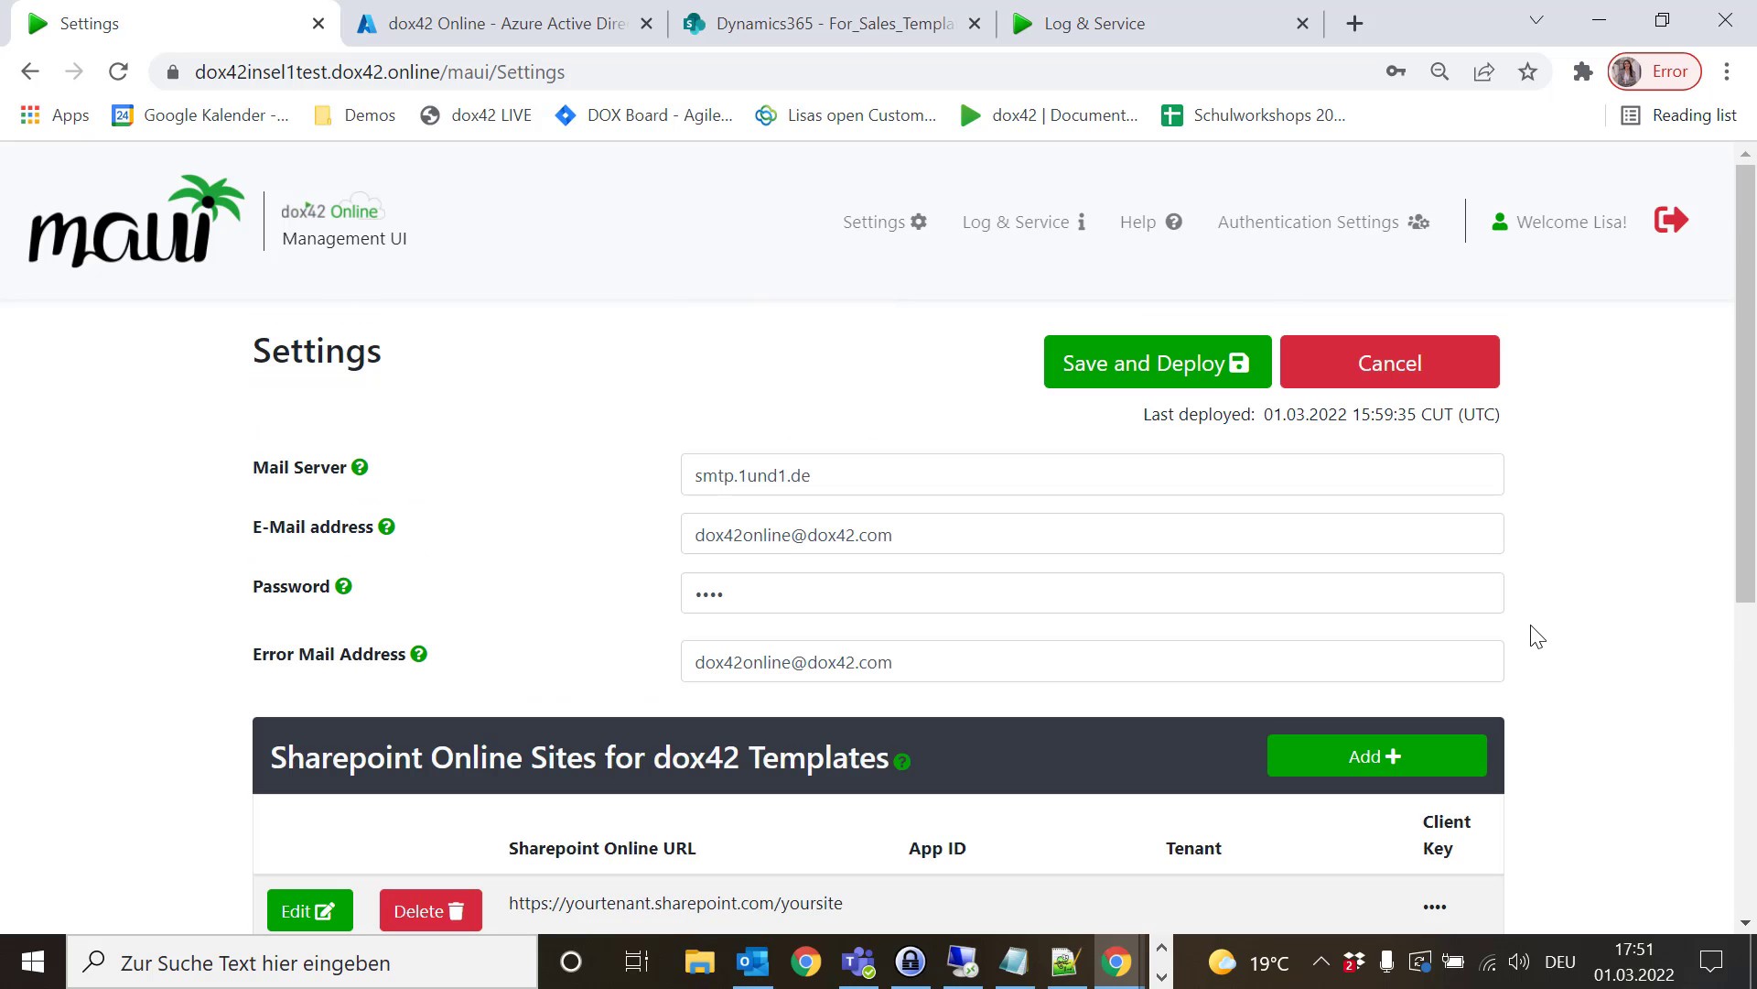
left_click(1072, 383)
scroll(1524, 510, "down", 3)
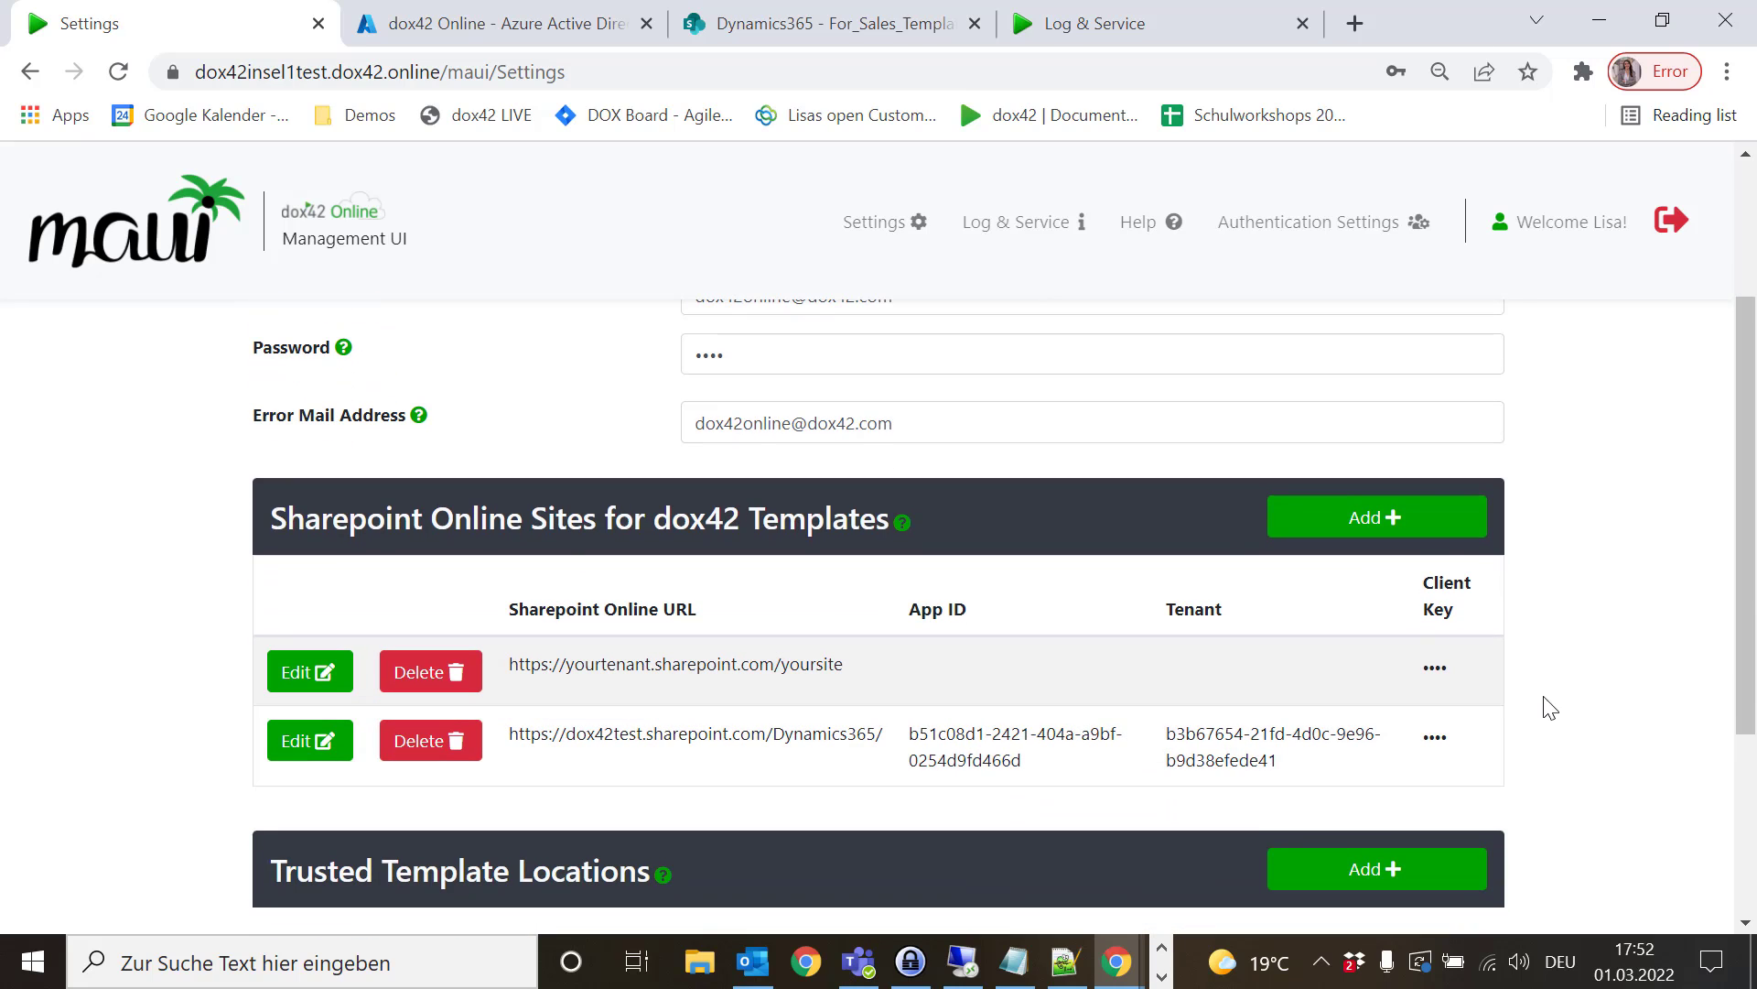
scroll(1549, 705, "down", 2)
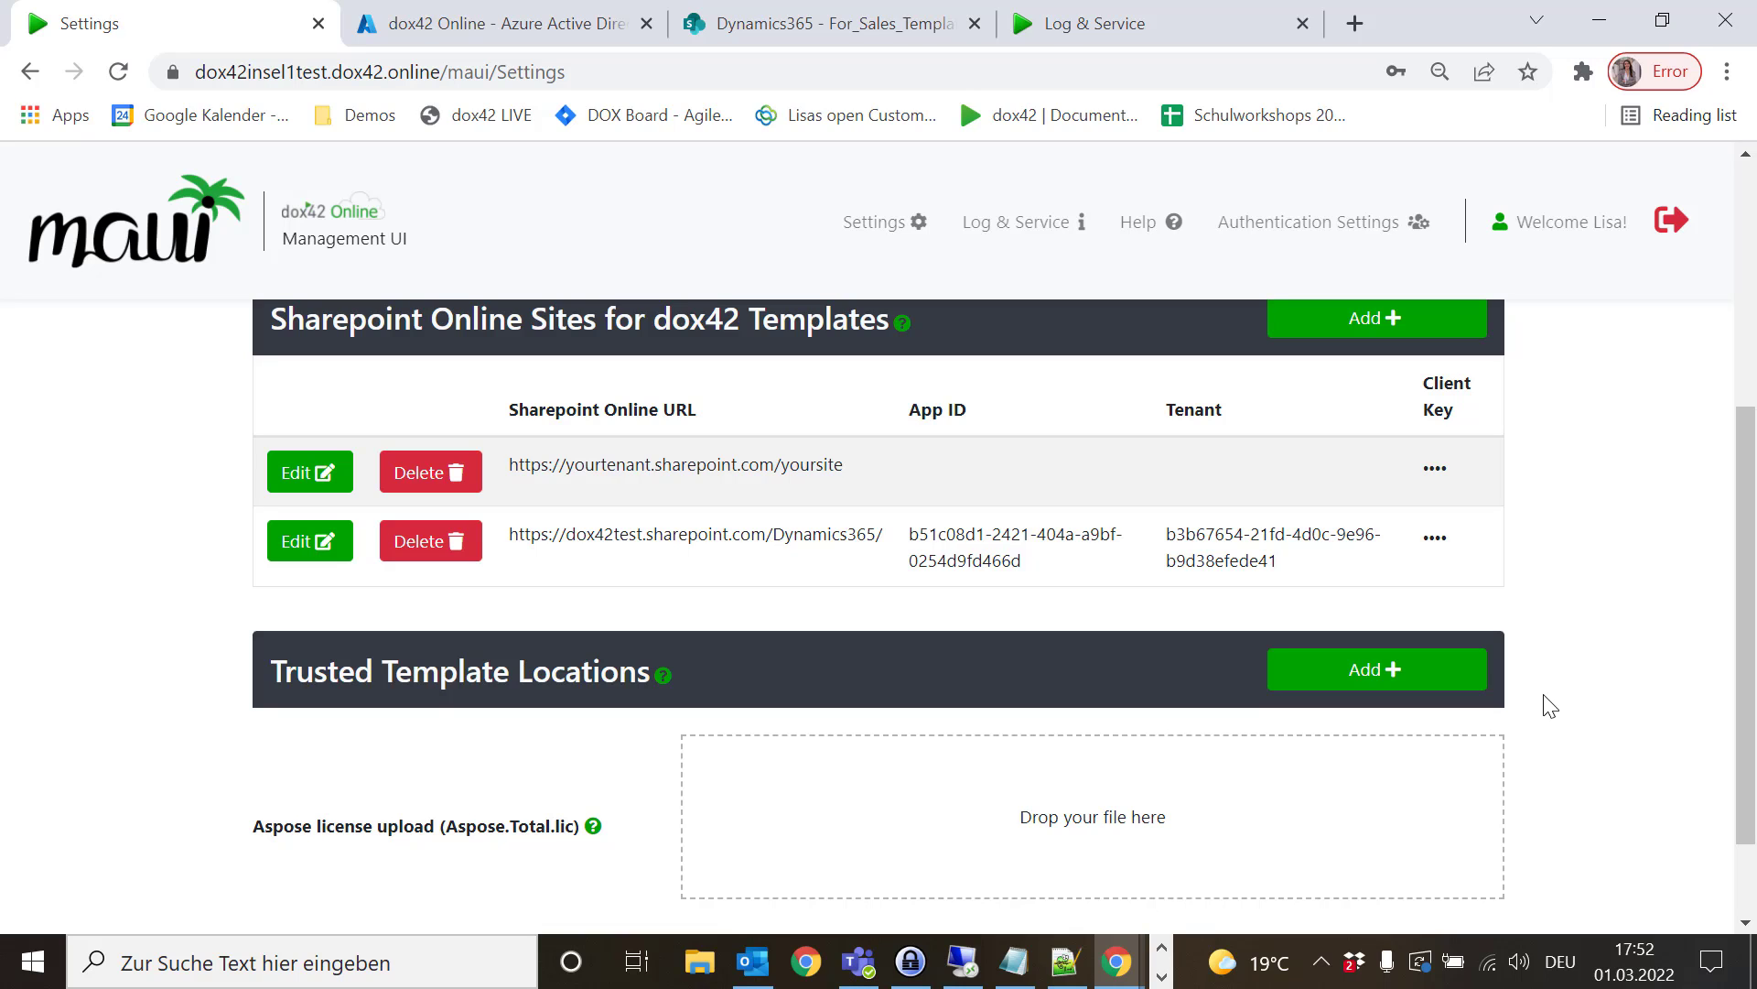
scroll(1550, 706, "down", 1)
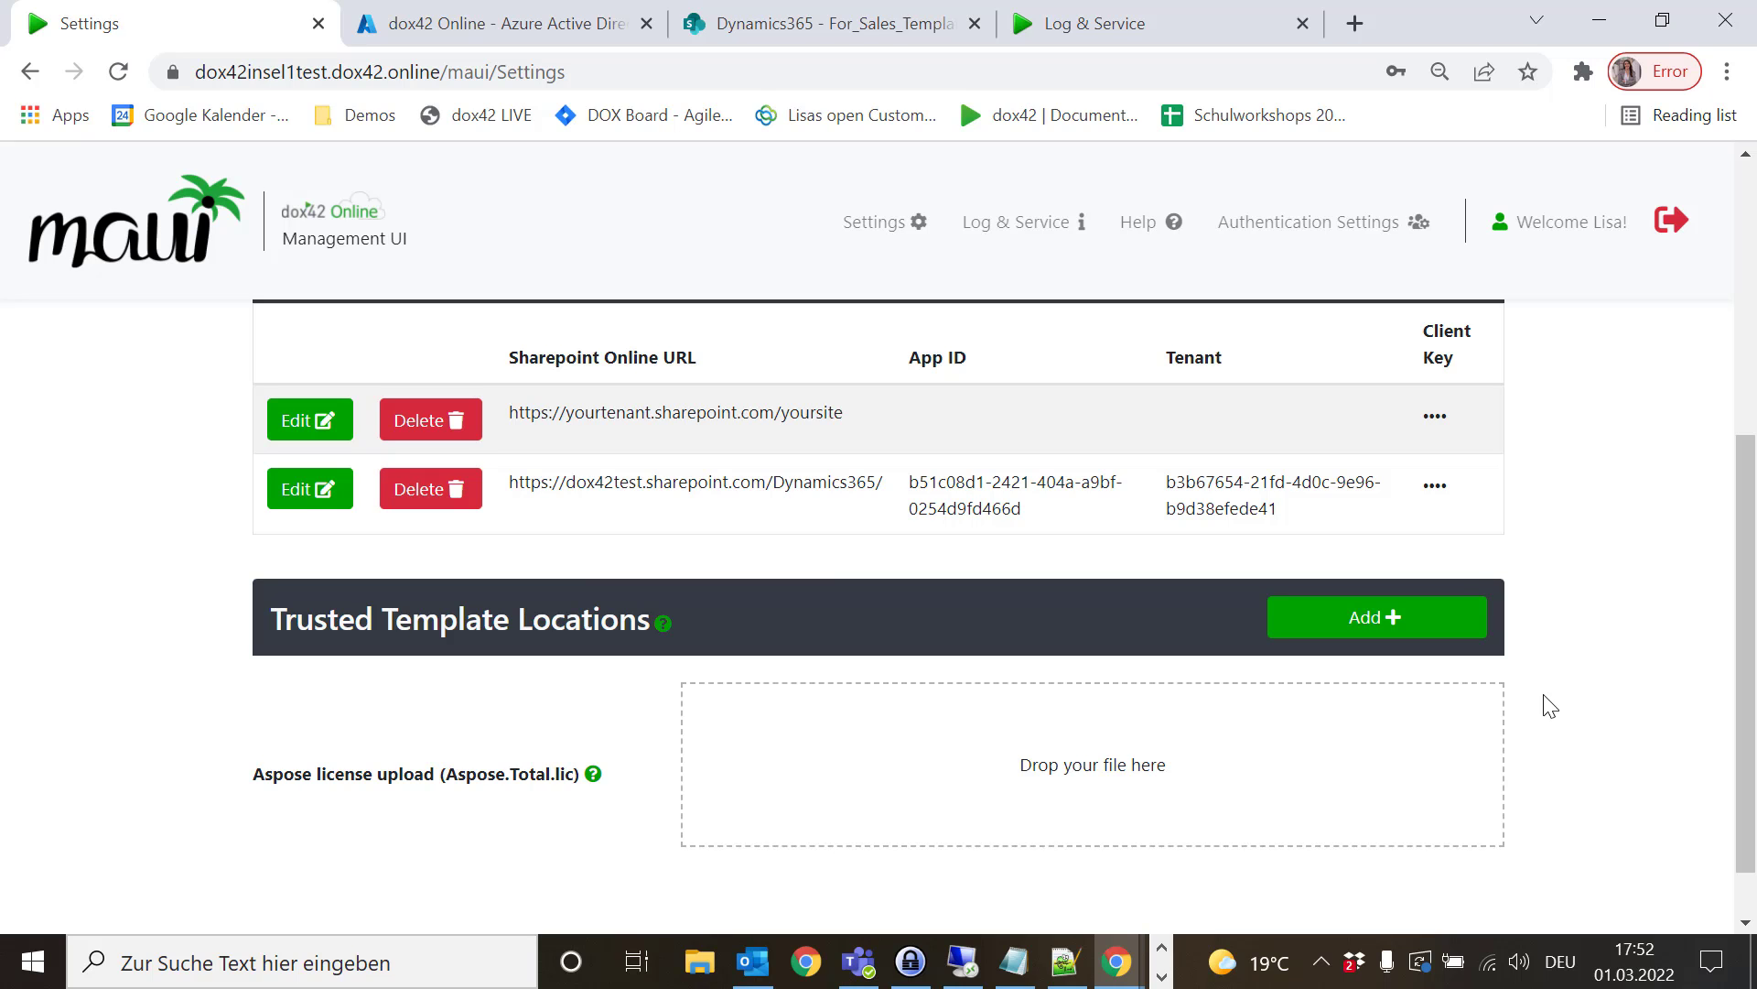
left_click(1384, 633)
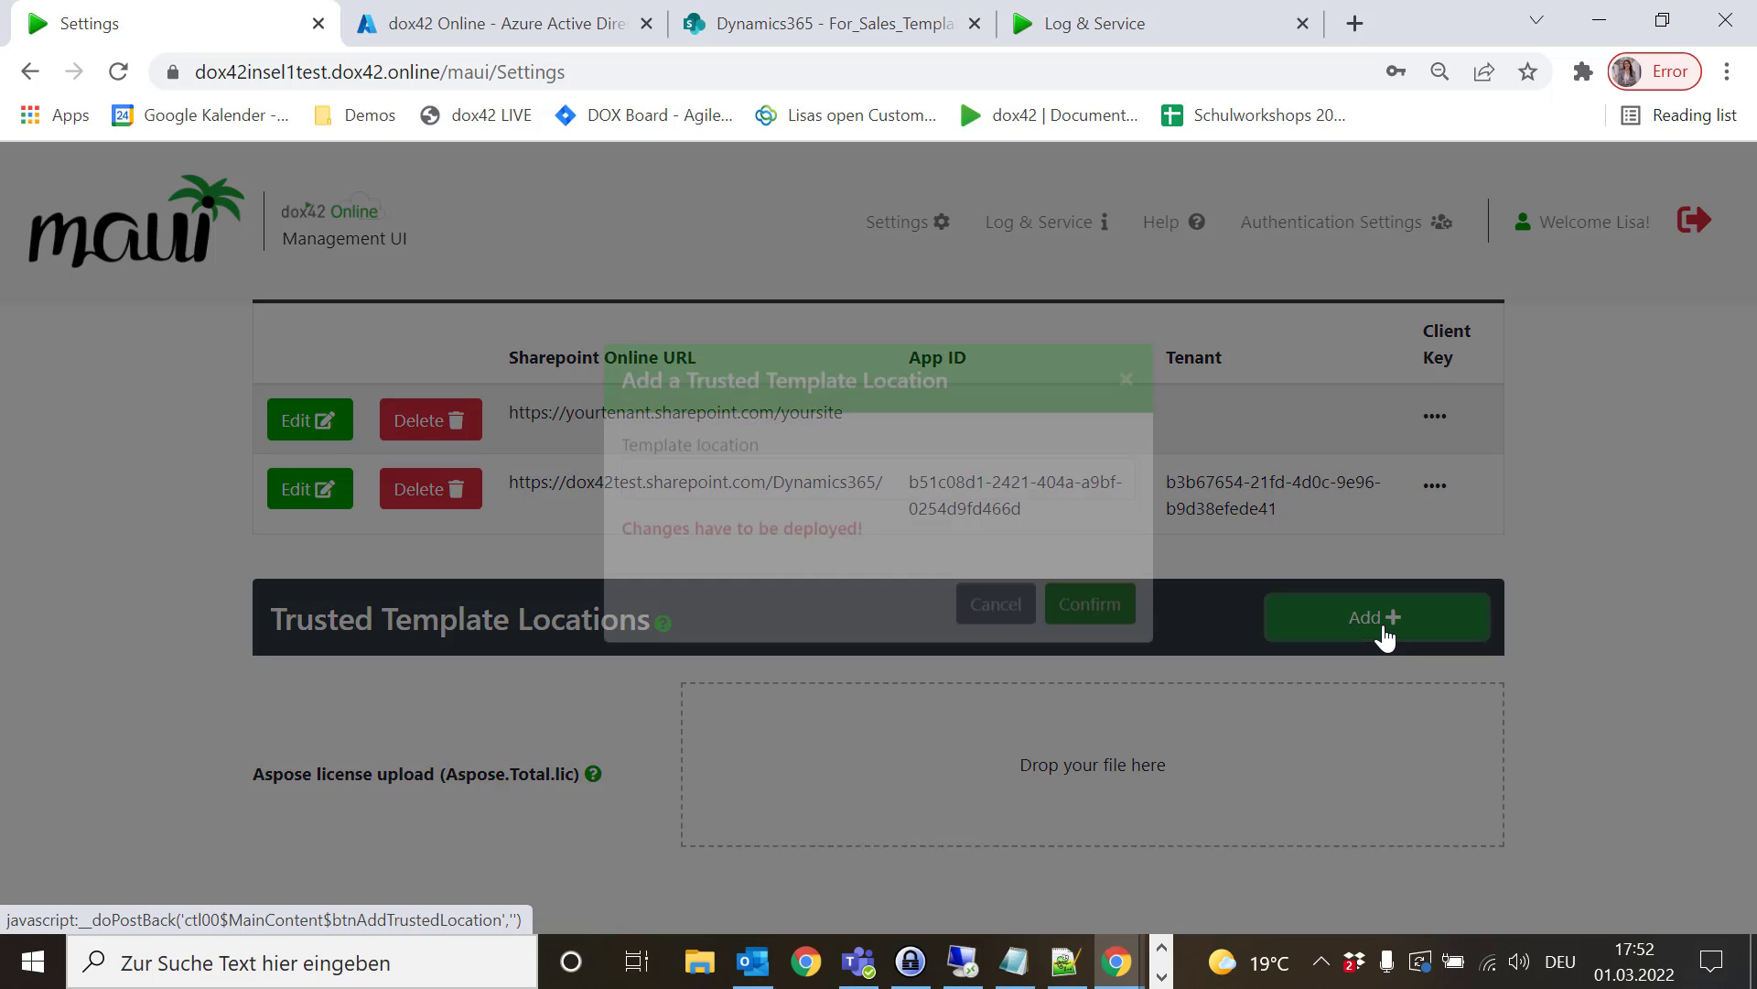
left_click(874, 536)
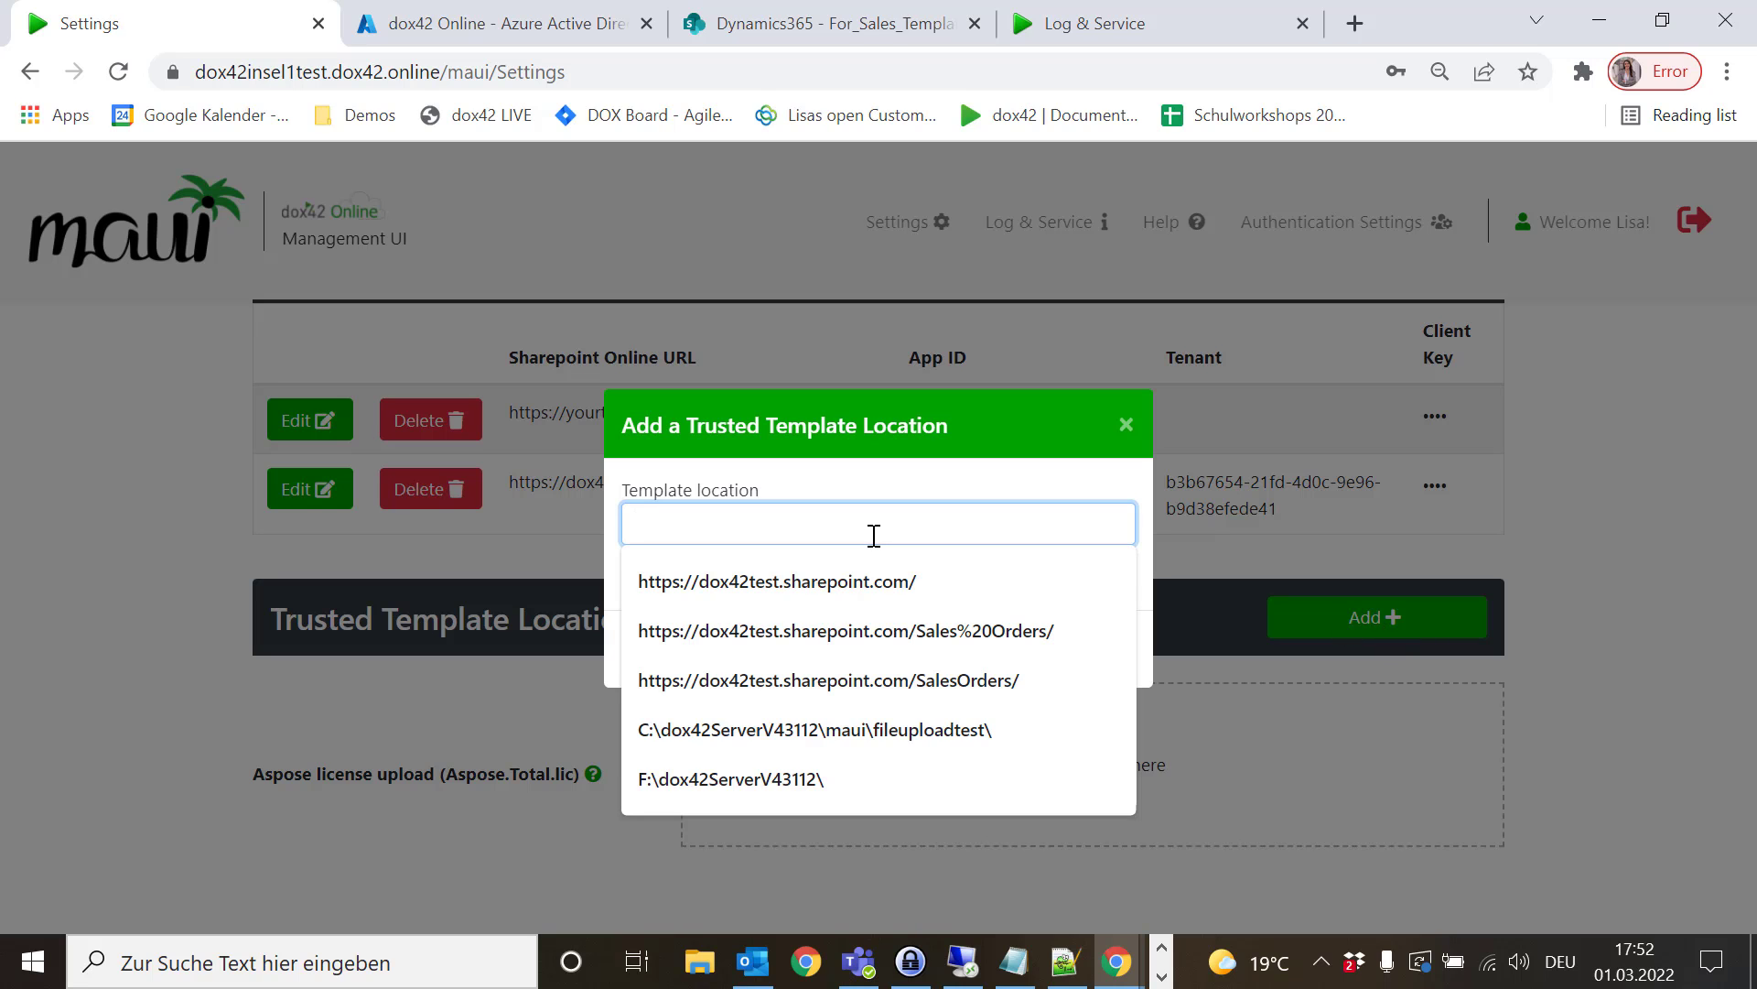
left_click(805, 22)
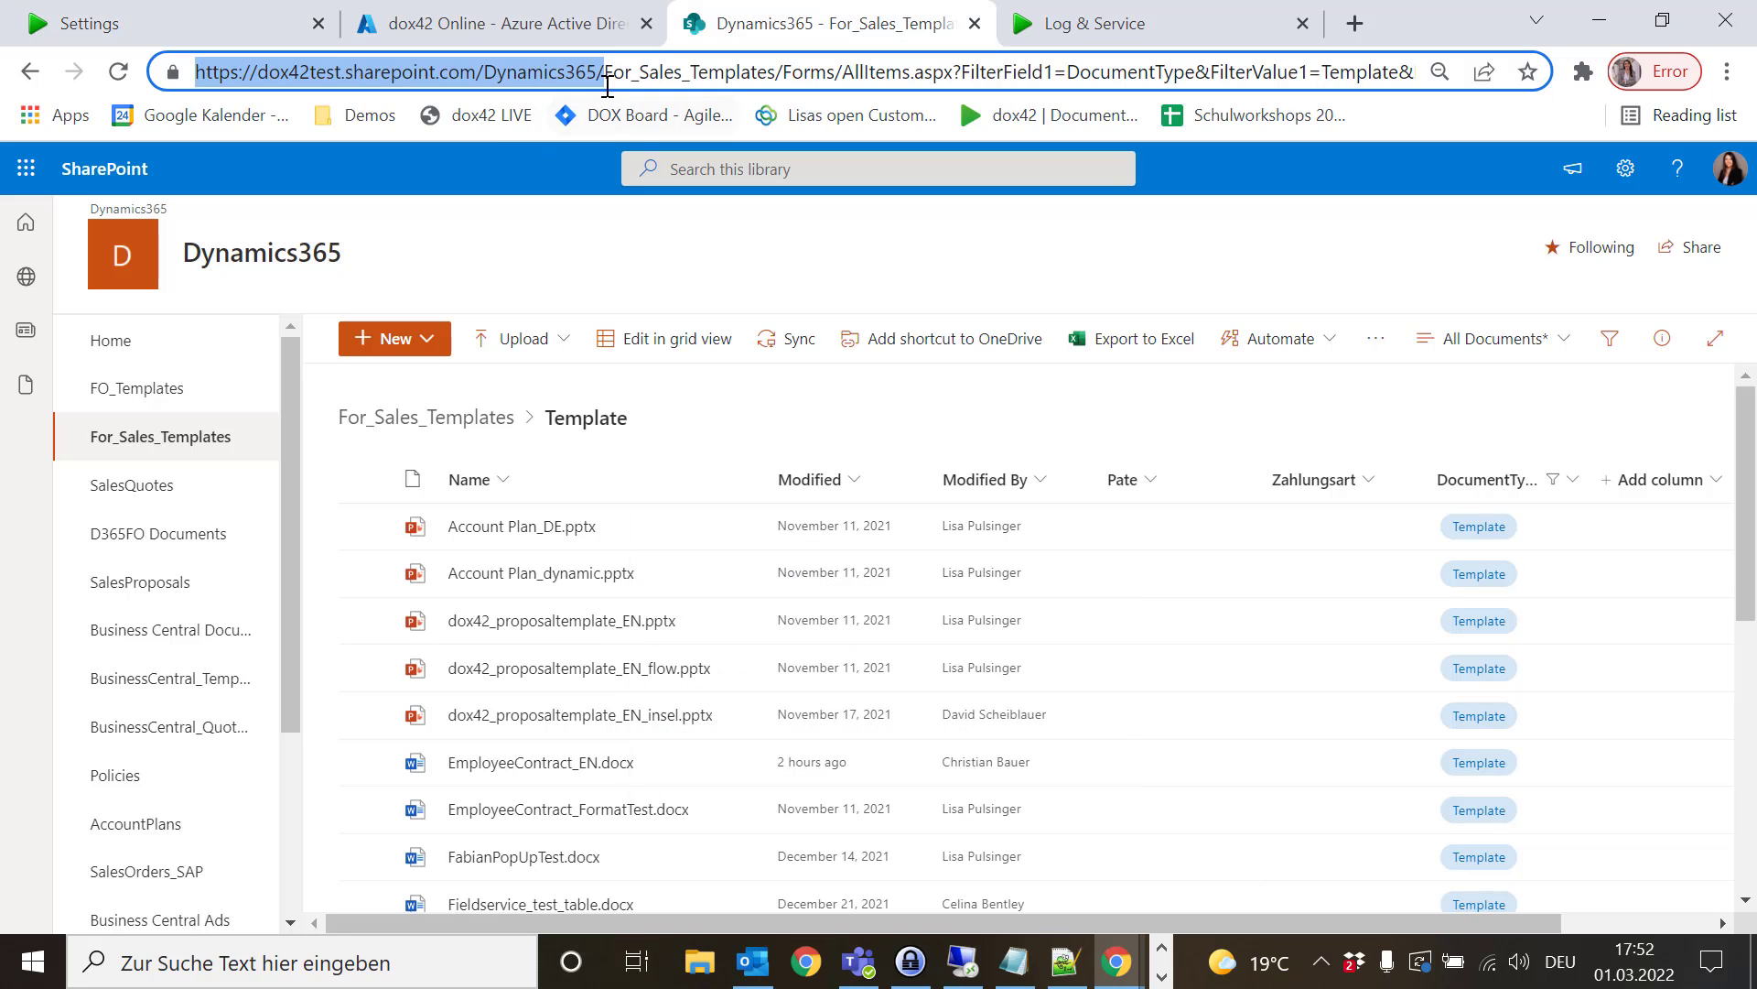
left_click(482, 73)
left_click_drag(485, 72, 174, 69)
key("ctrl+c")
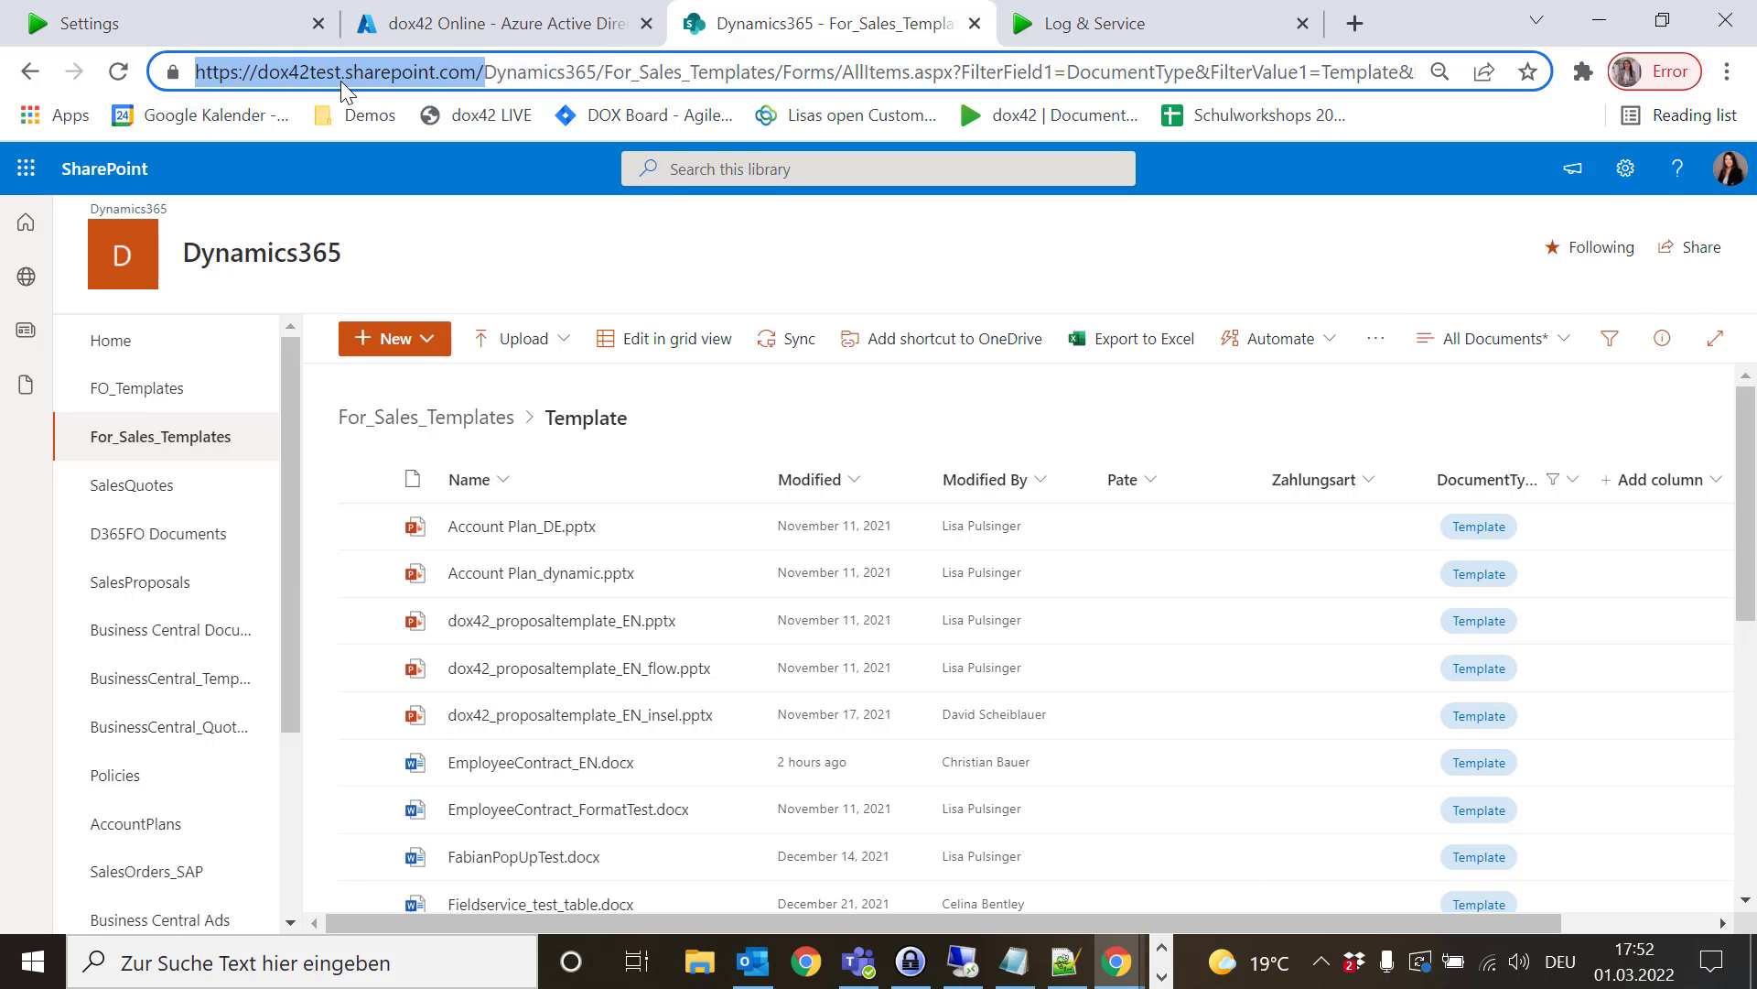
left_click(394, 22)
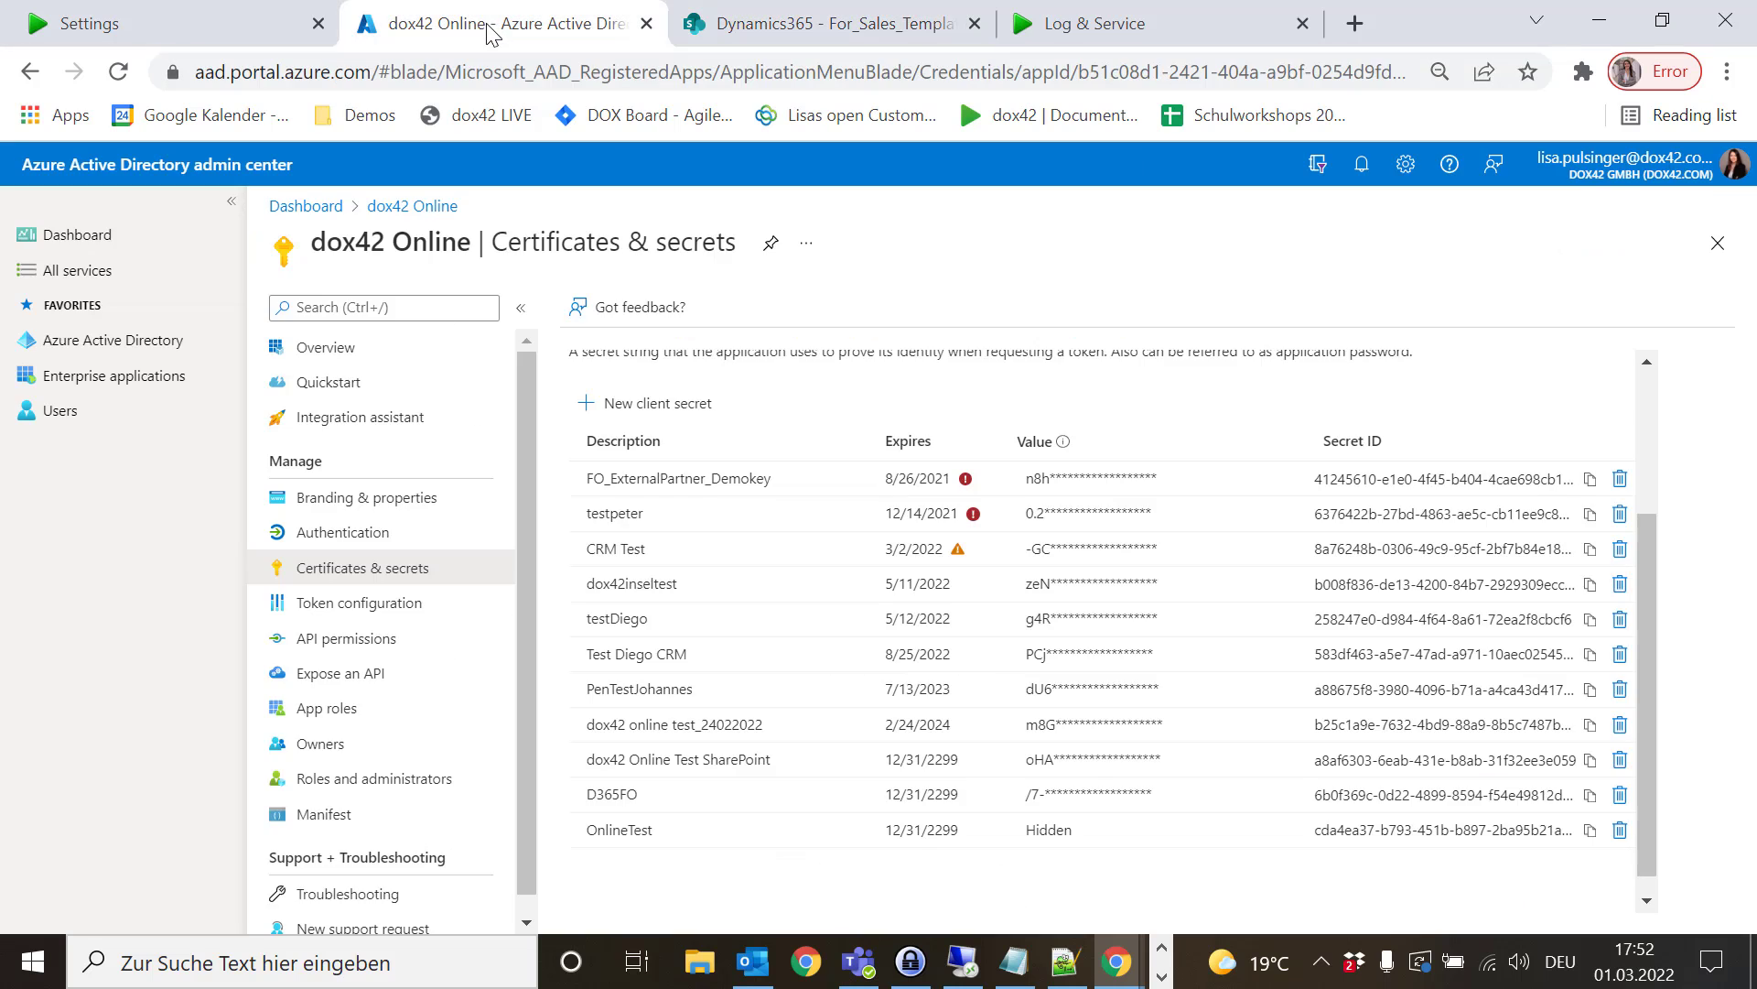
left_click(234, 11)
key("ctrl+v")
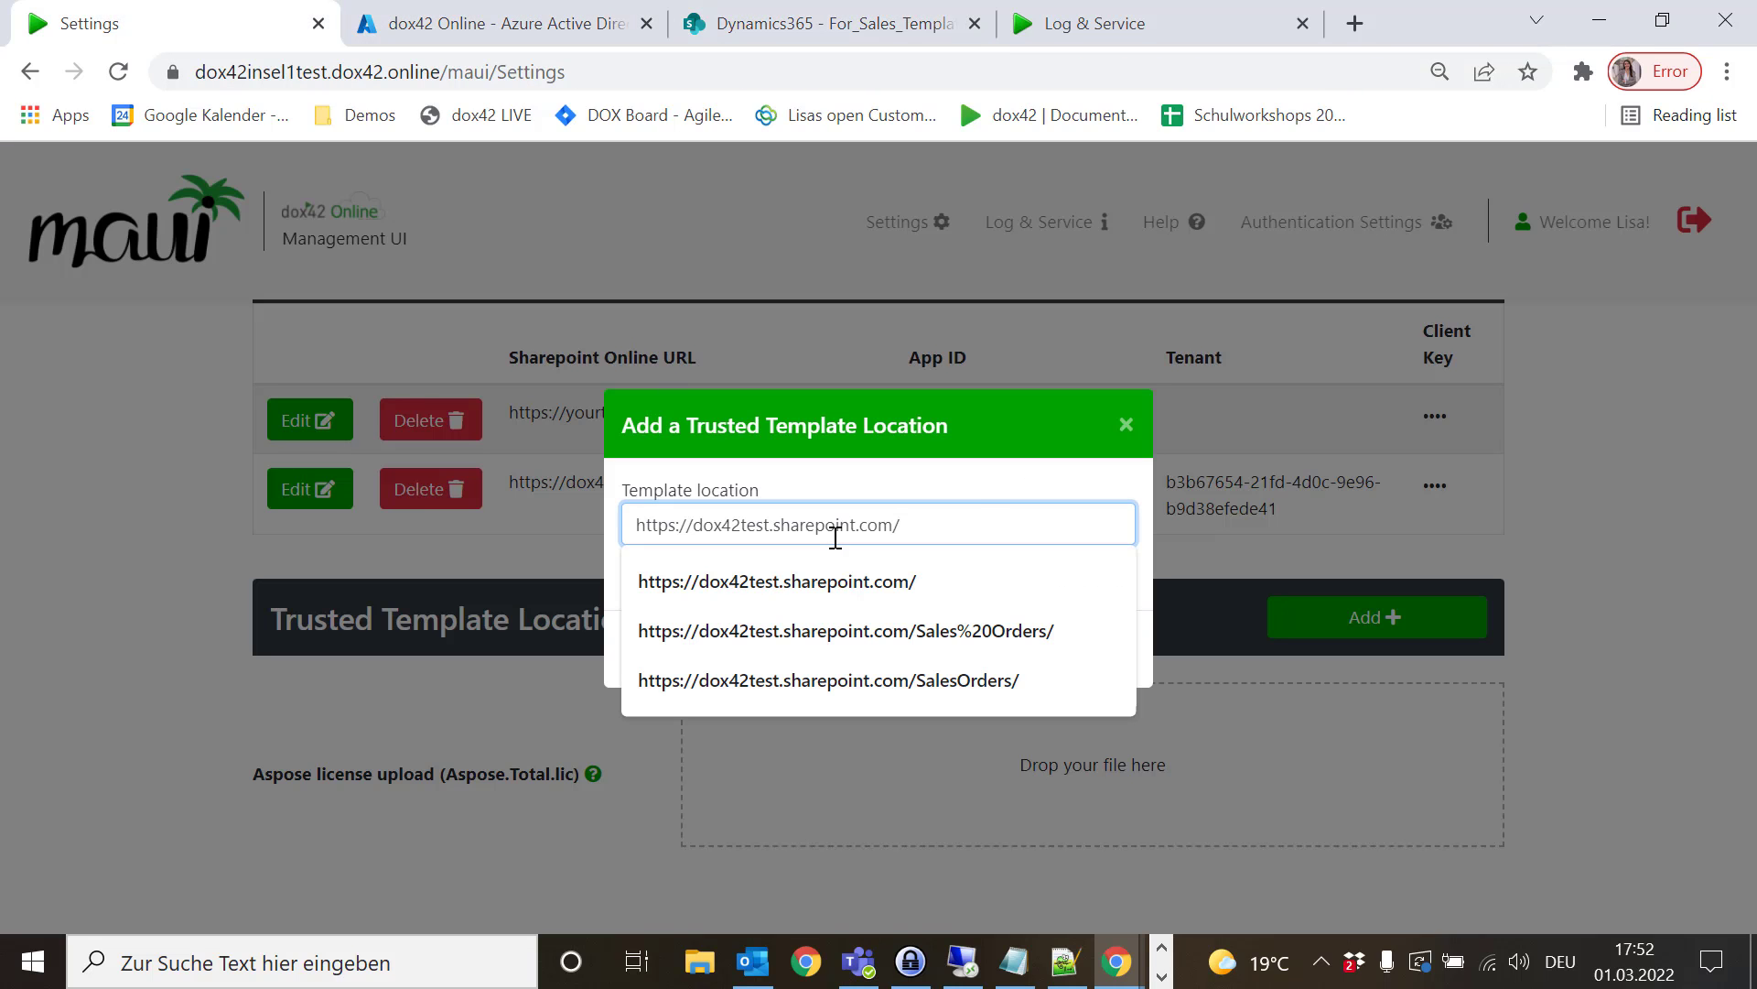
left_click(973, 486)
left_click(1098, 652)
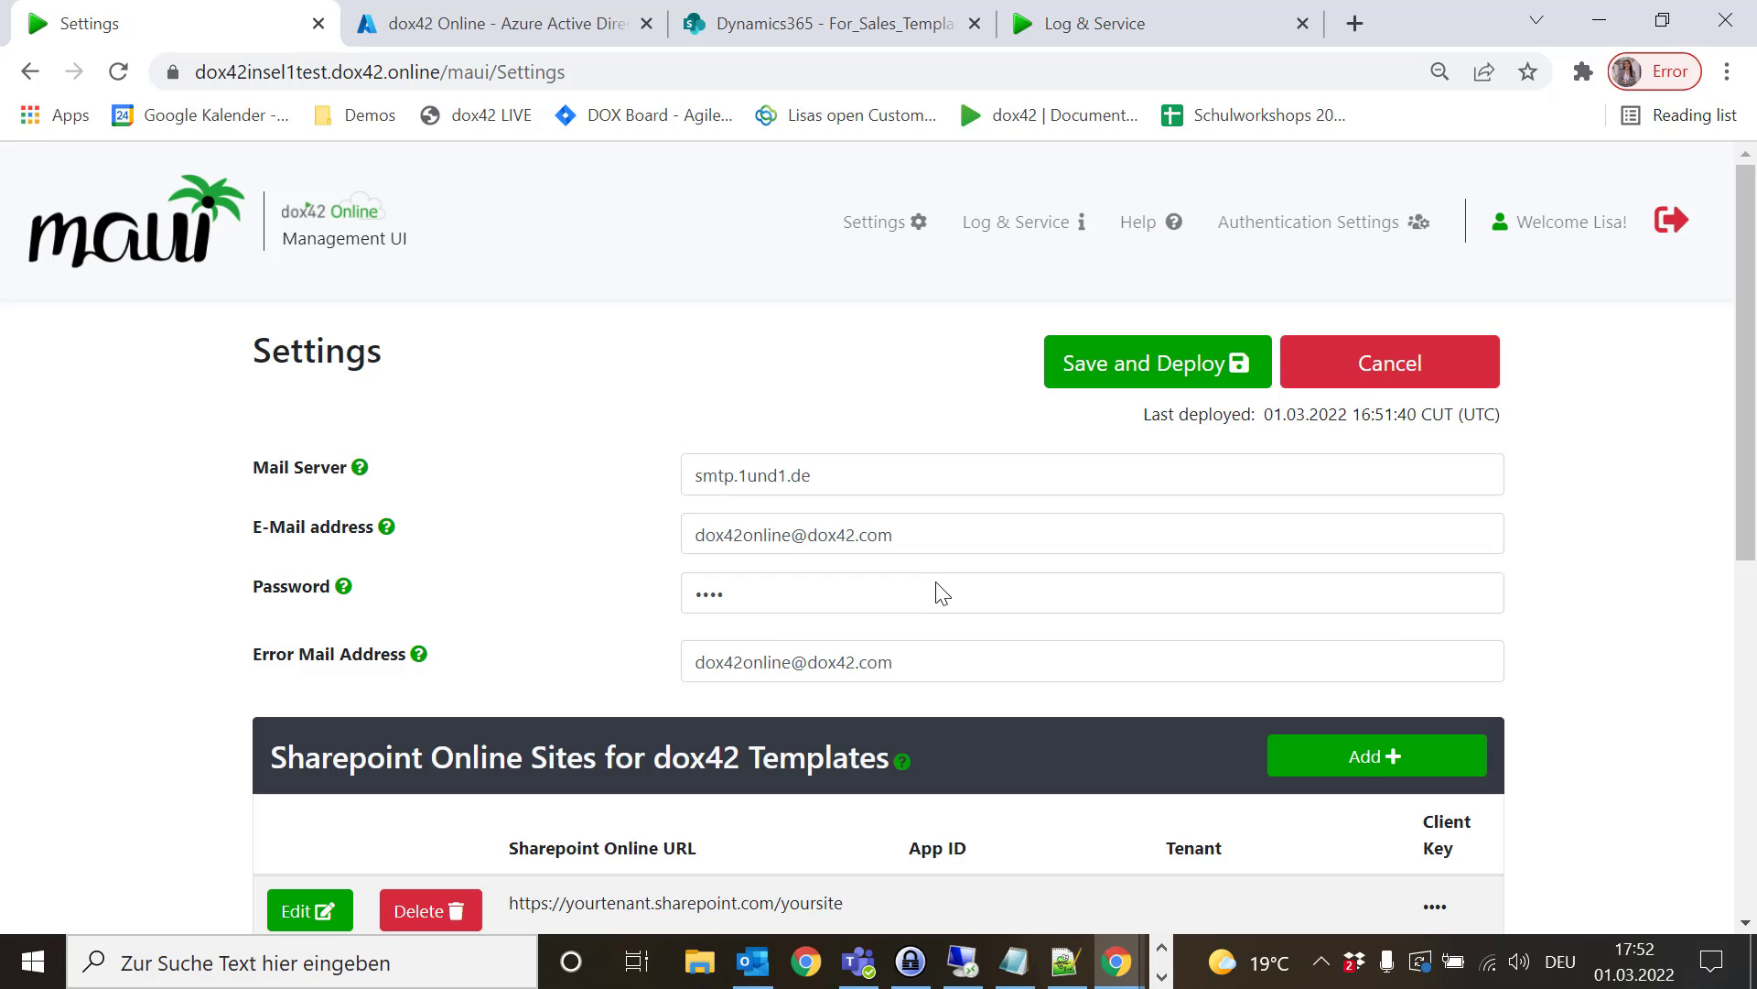
left_click(1137, 383)
scroll(1527, 543, "down", 2)
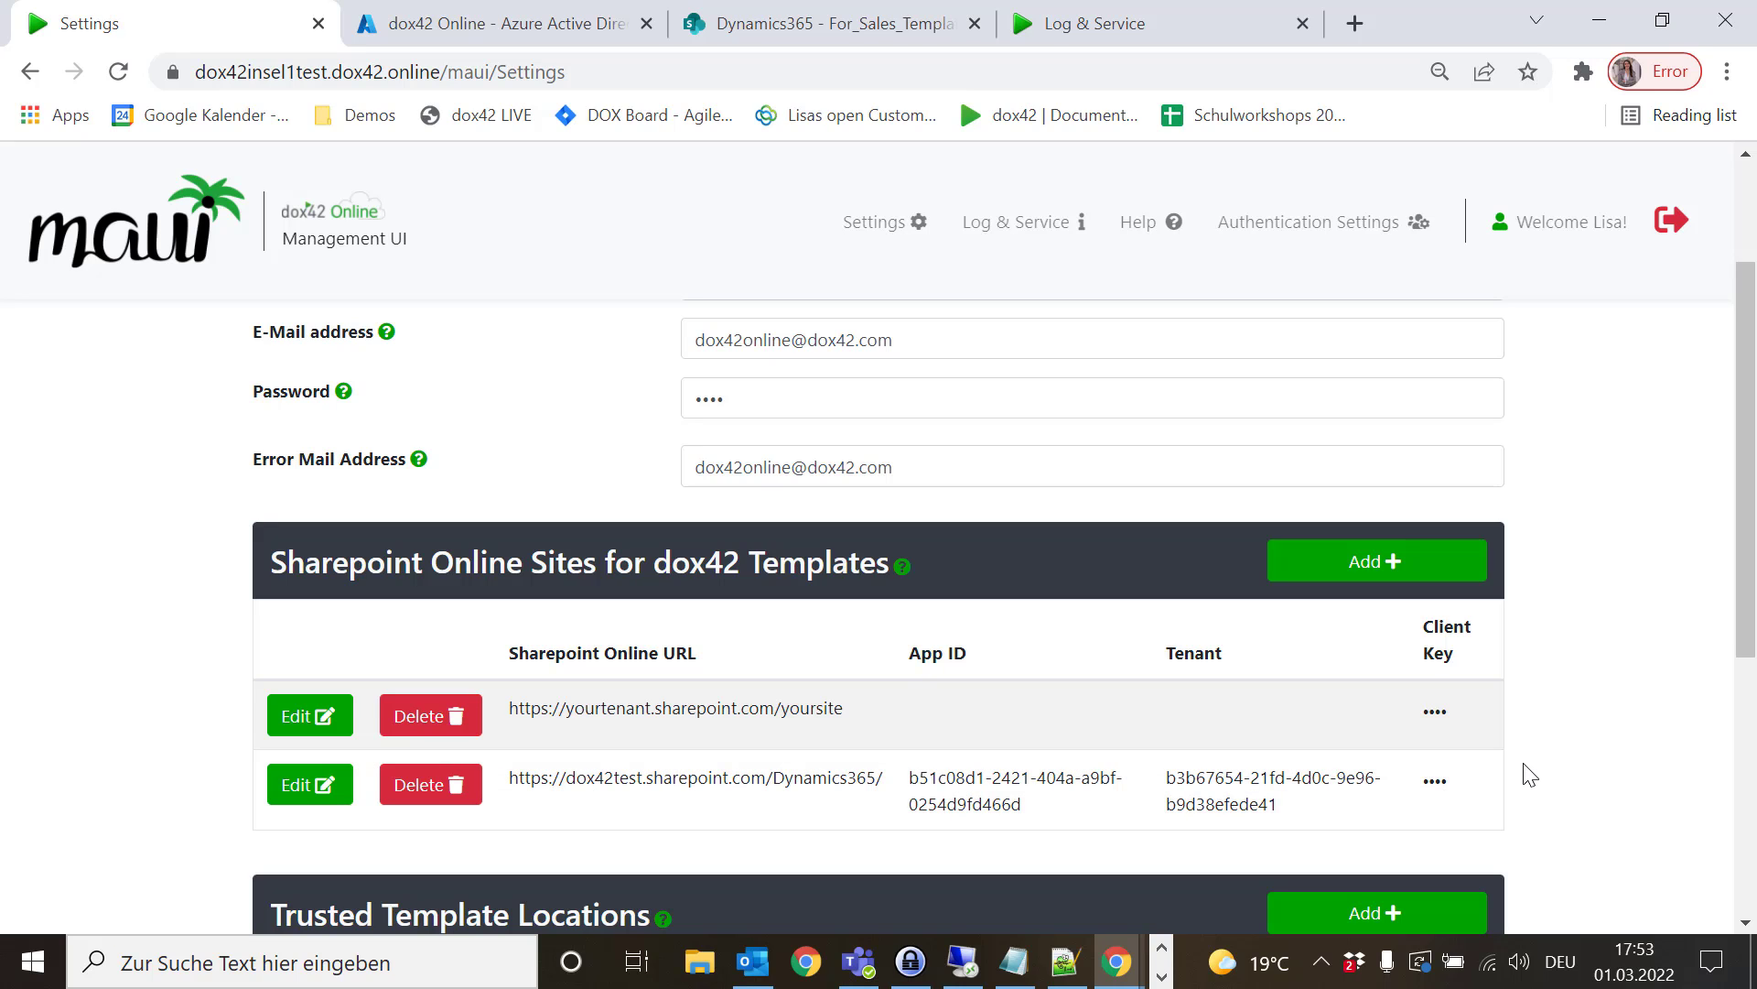
scroll(1528, 771, "down", 4)
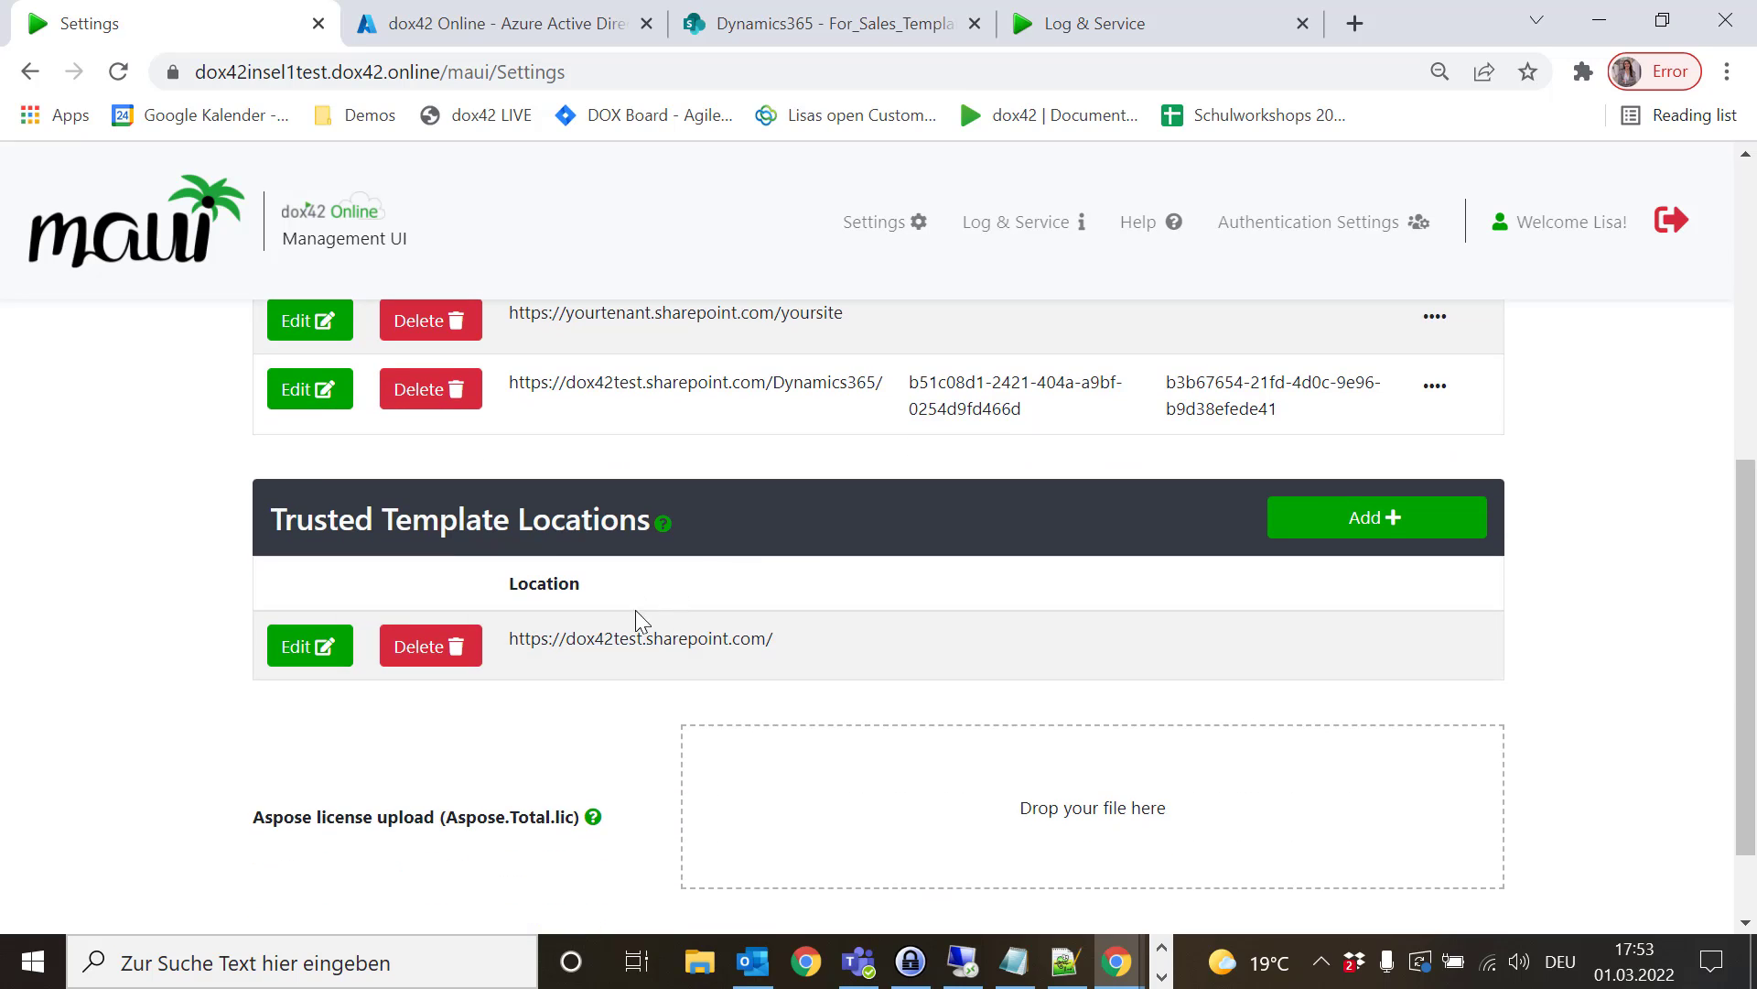
scroll(1538, 711, "down", 1)
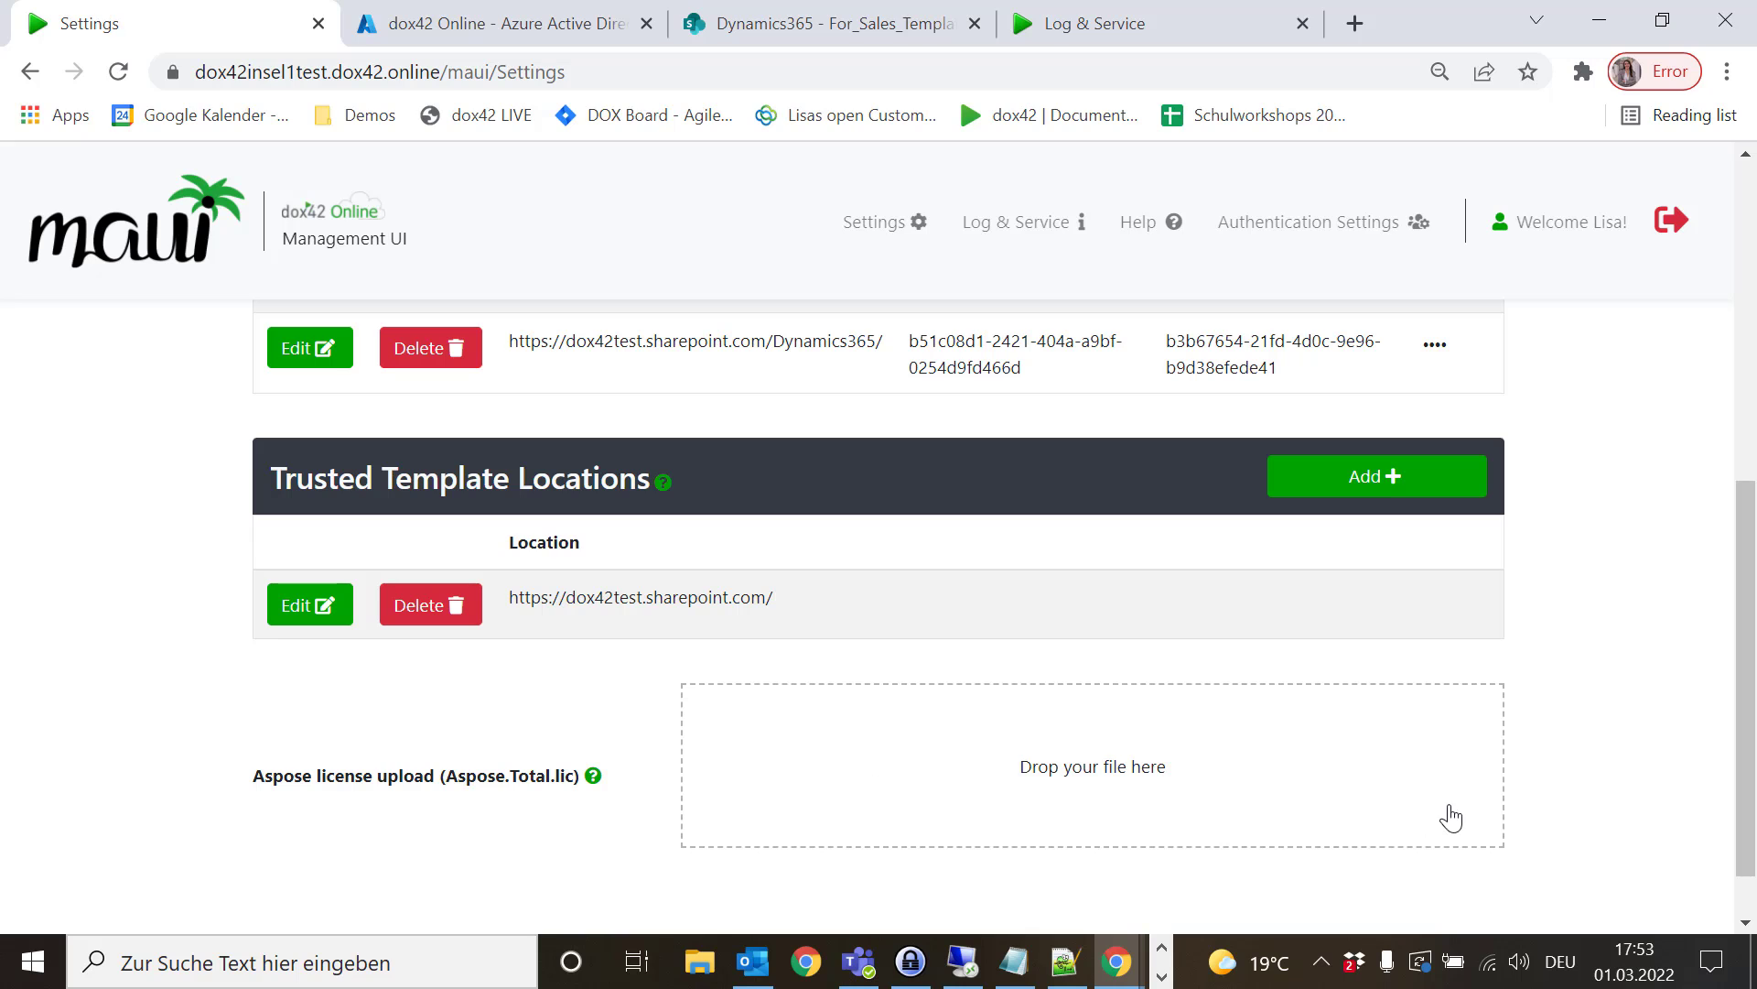
scroll(1552, 806, "down", 1)
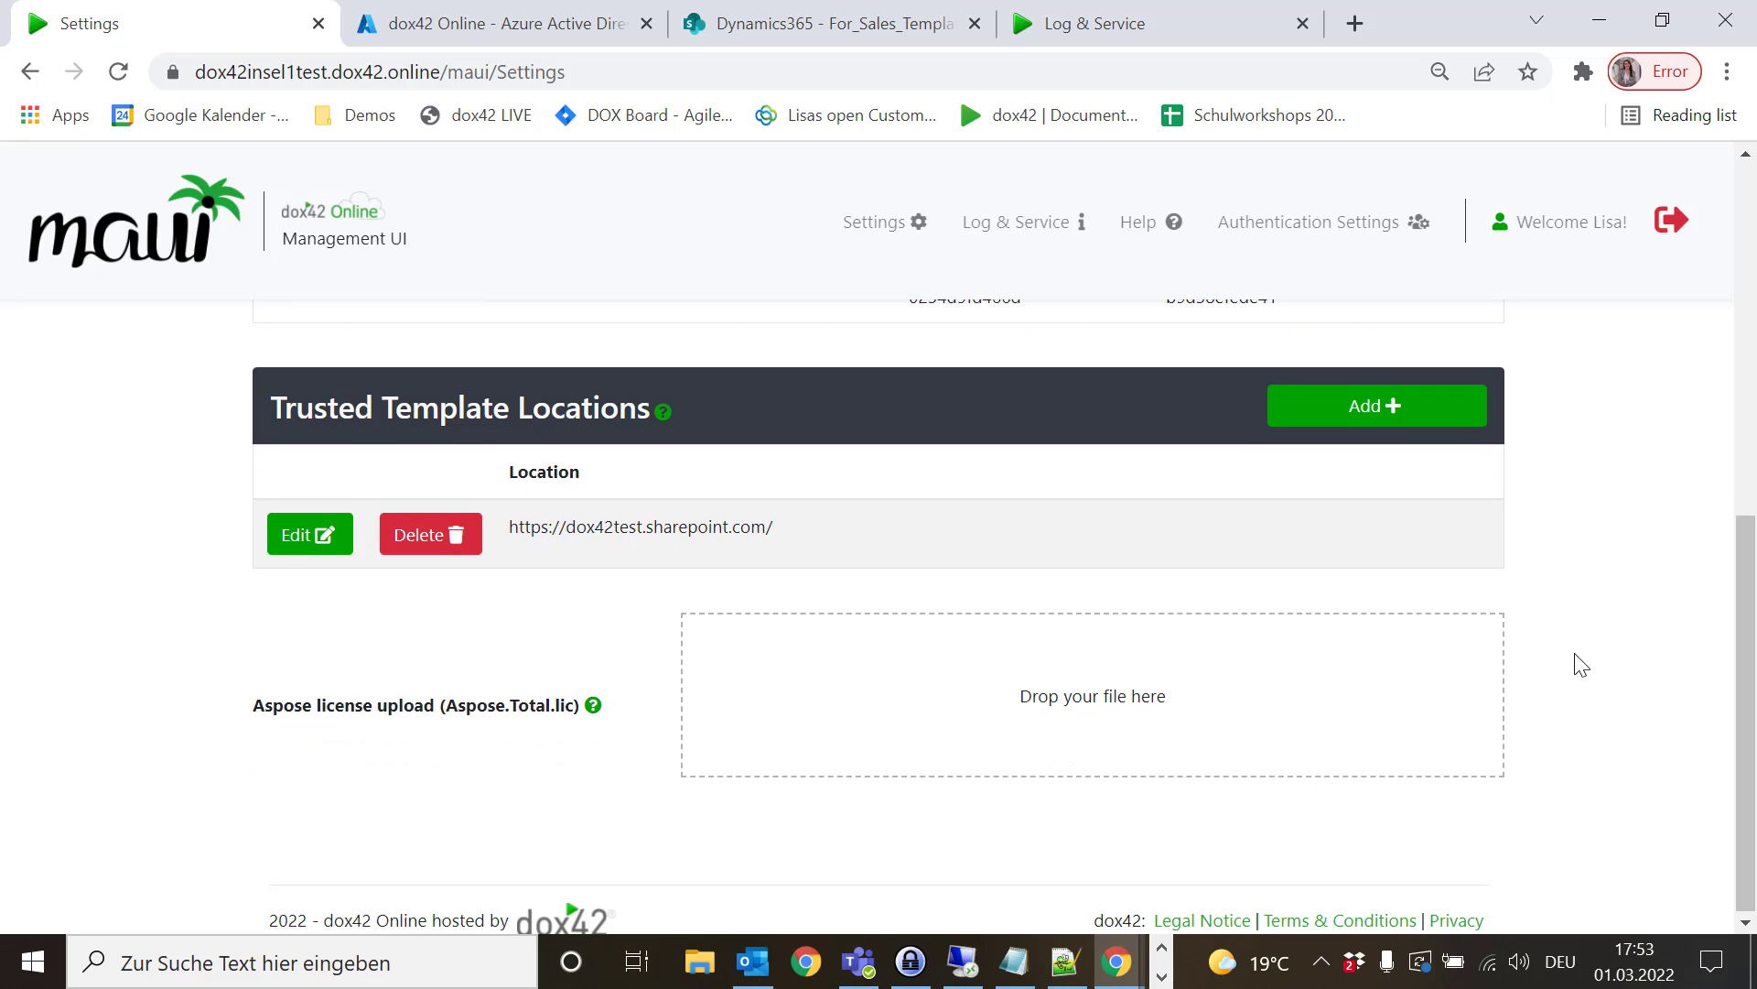
scroll(1530, 666, "up", 6)
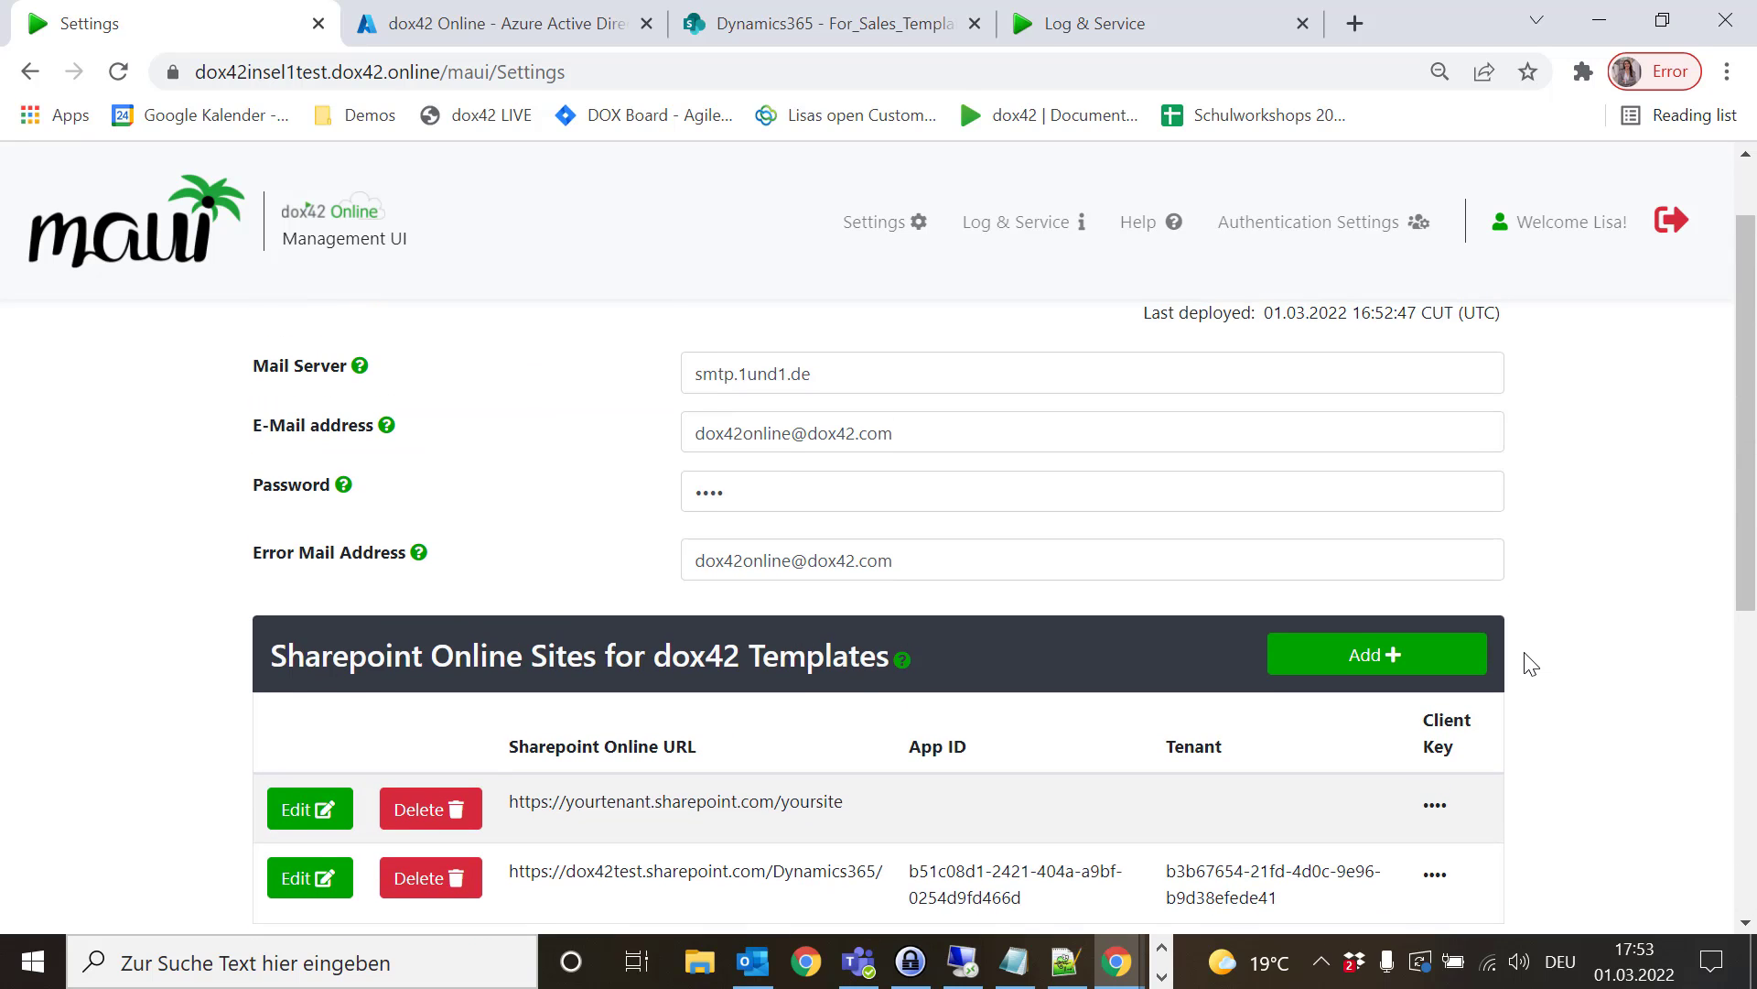
scroll(1530, 666, "up", 1)
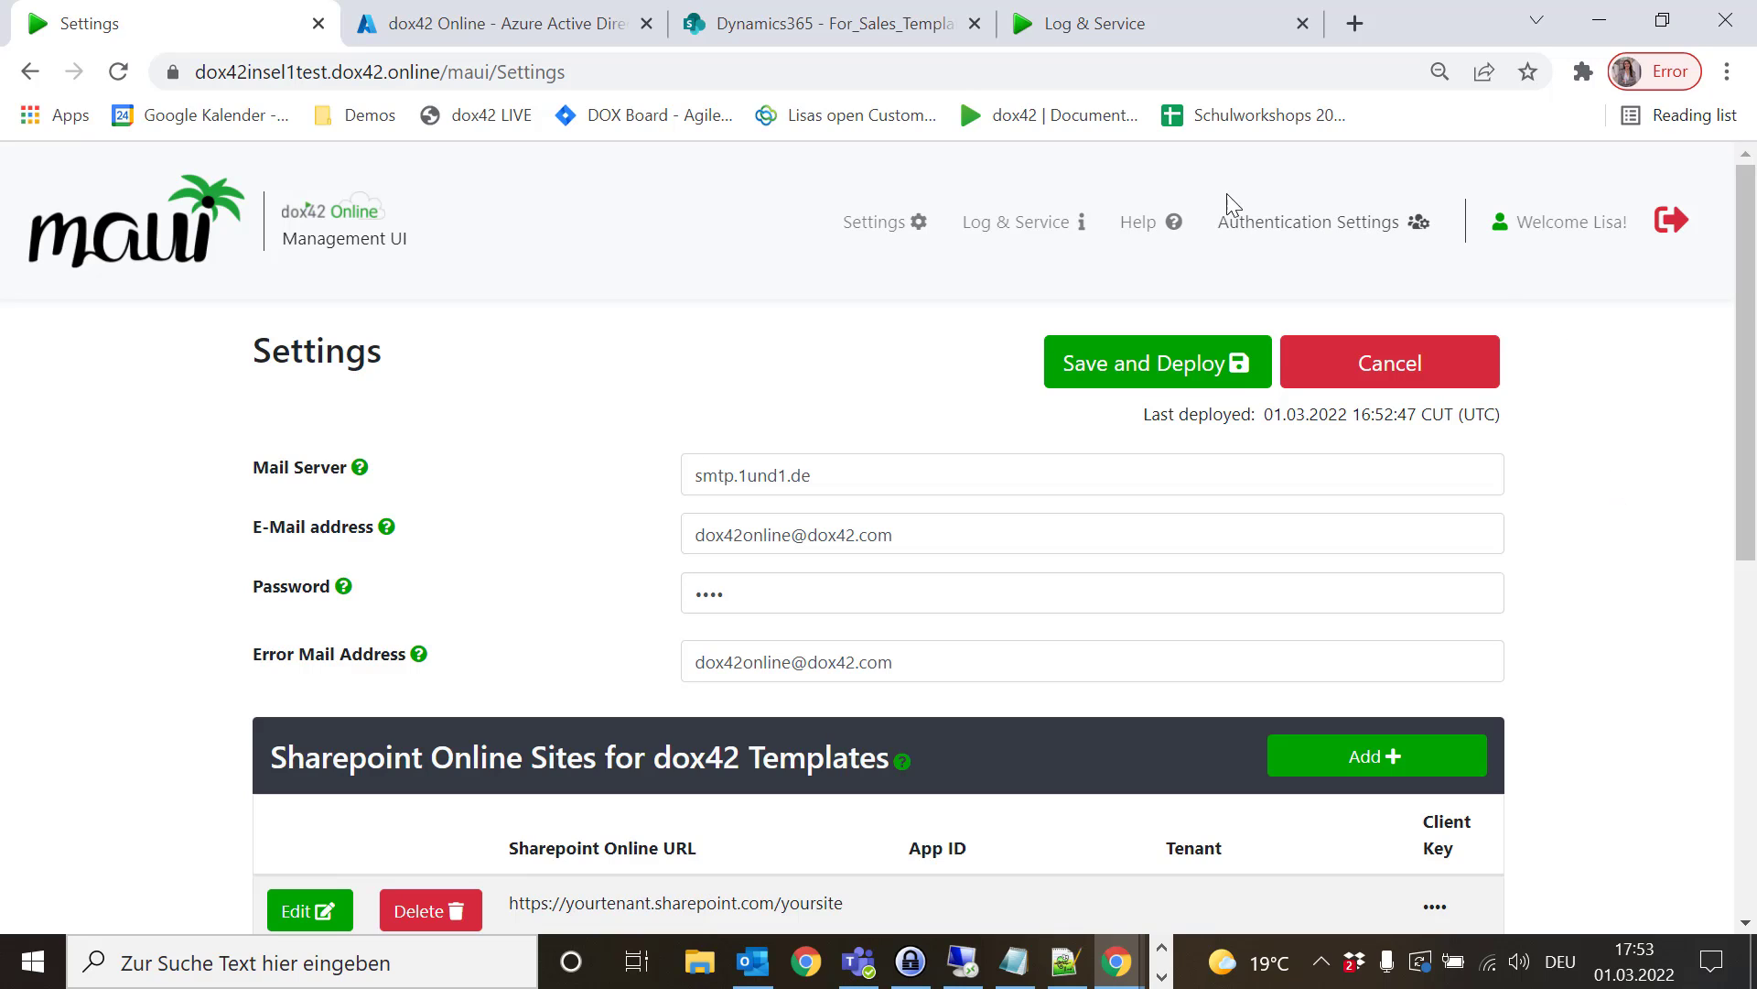
- Open the Help page and scroll through its Domain, SOAP and REST addresses and documentation links
left_click(1142, 227)
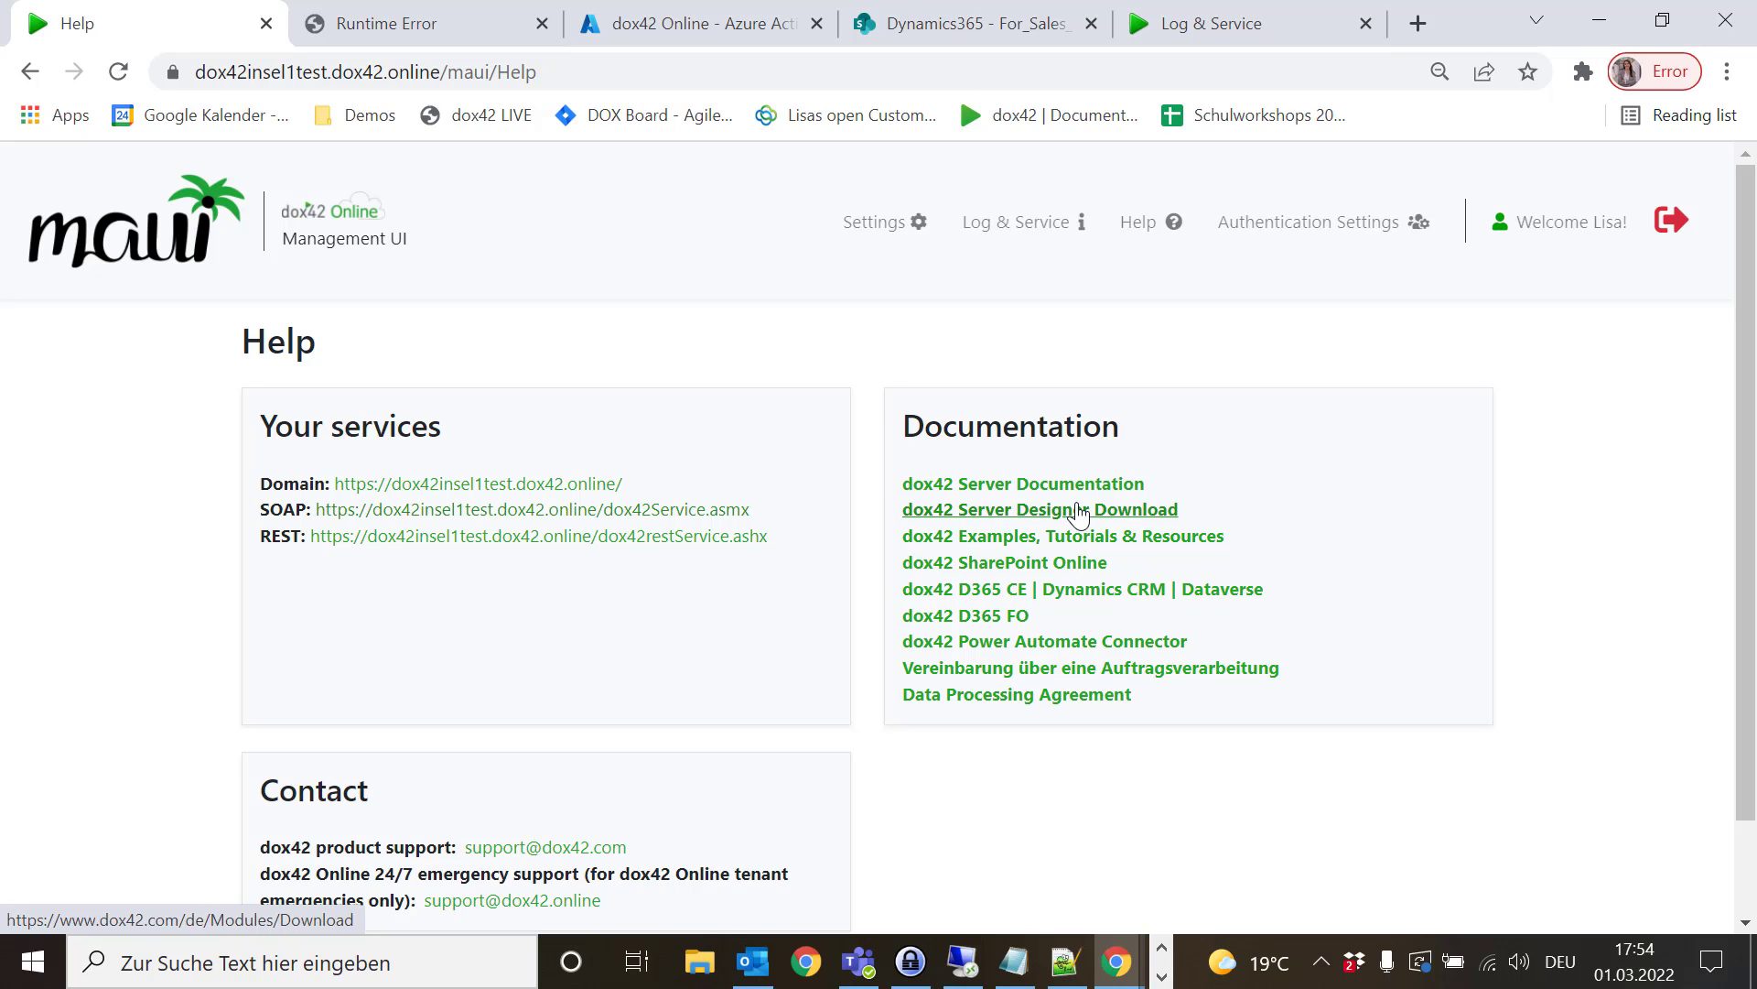
scroll(870, 647, "down", 2)
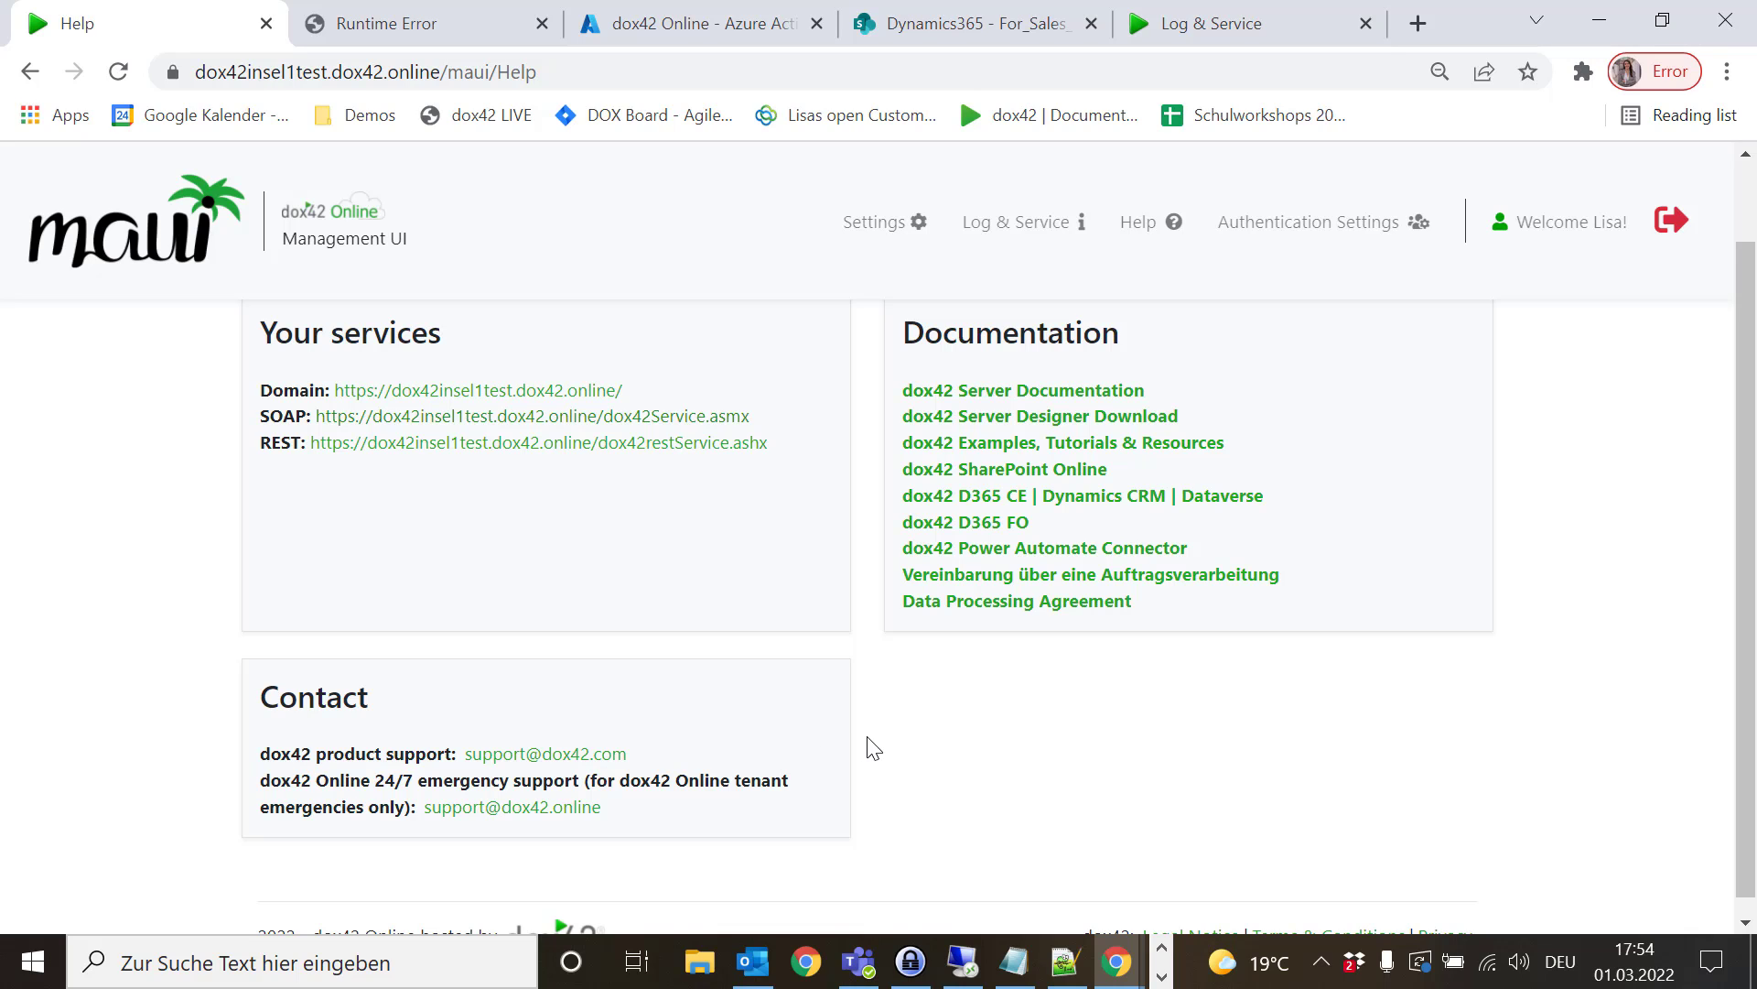
scroll(874, 749, "up", 1)
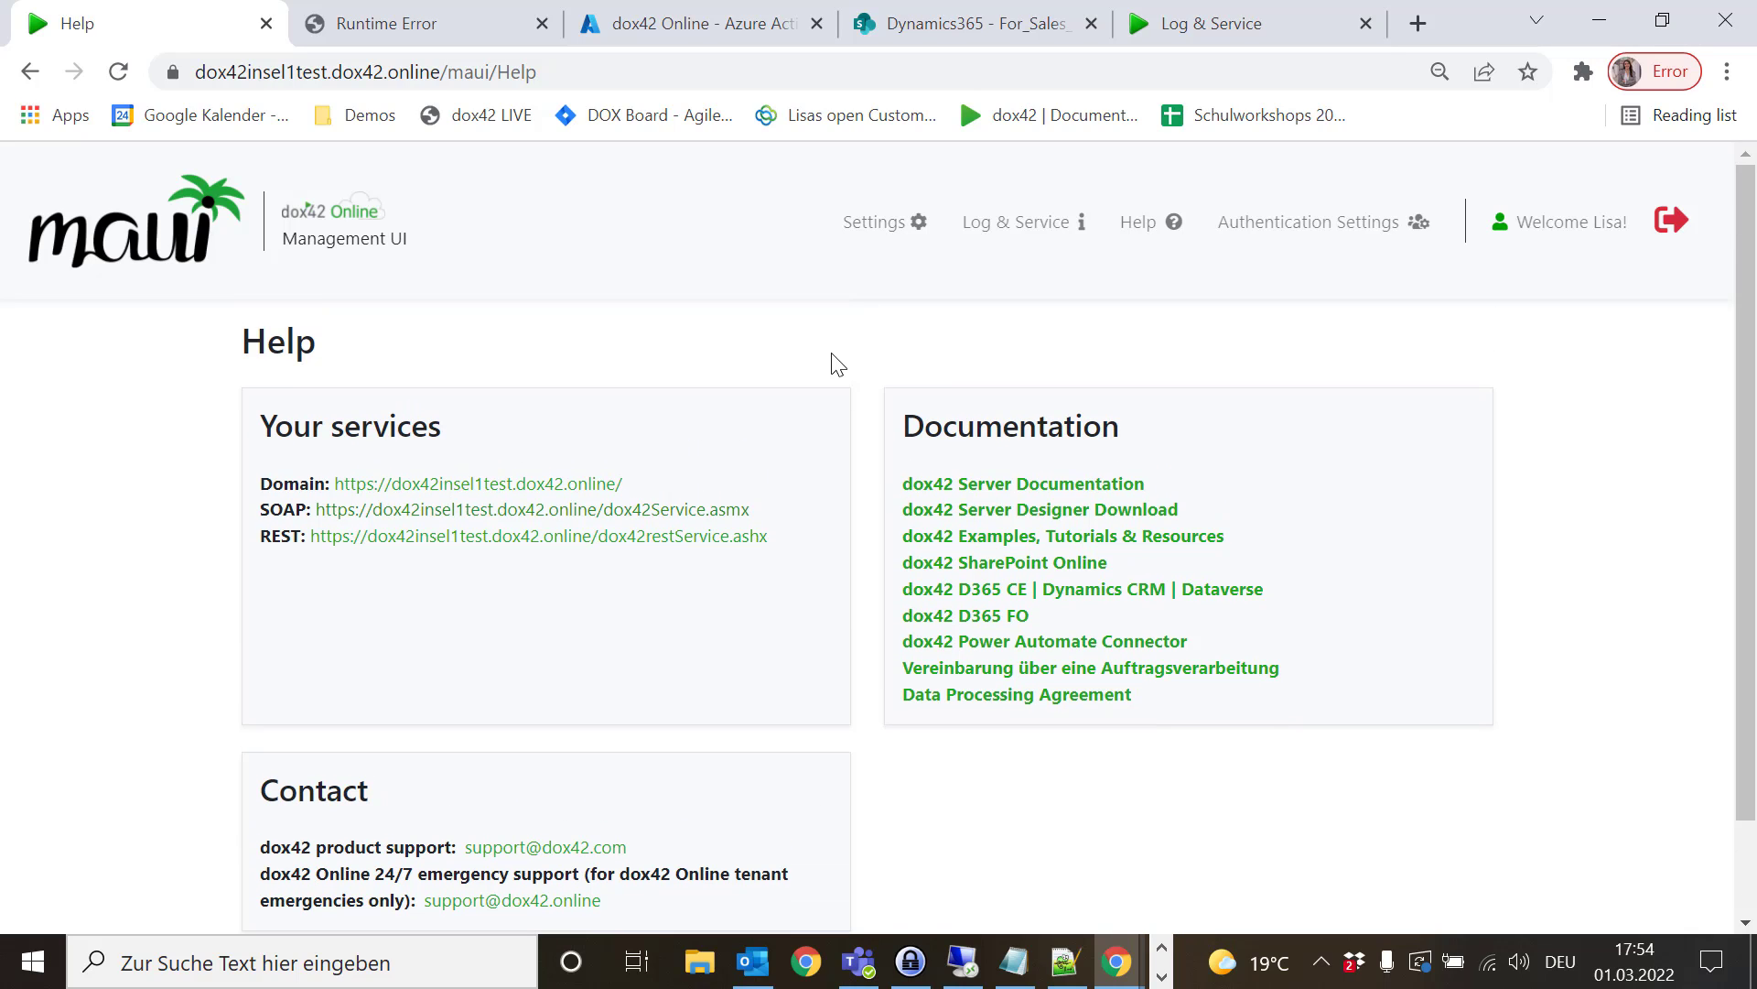
- Go back to the MAUI home page and bring up the browser window previews to reach Manage files
left_click(185, 249)
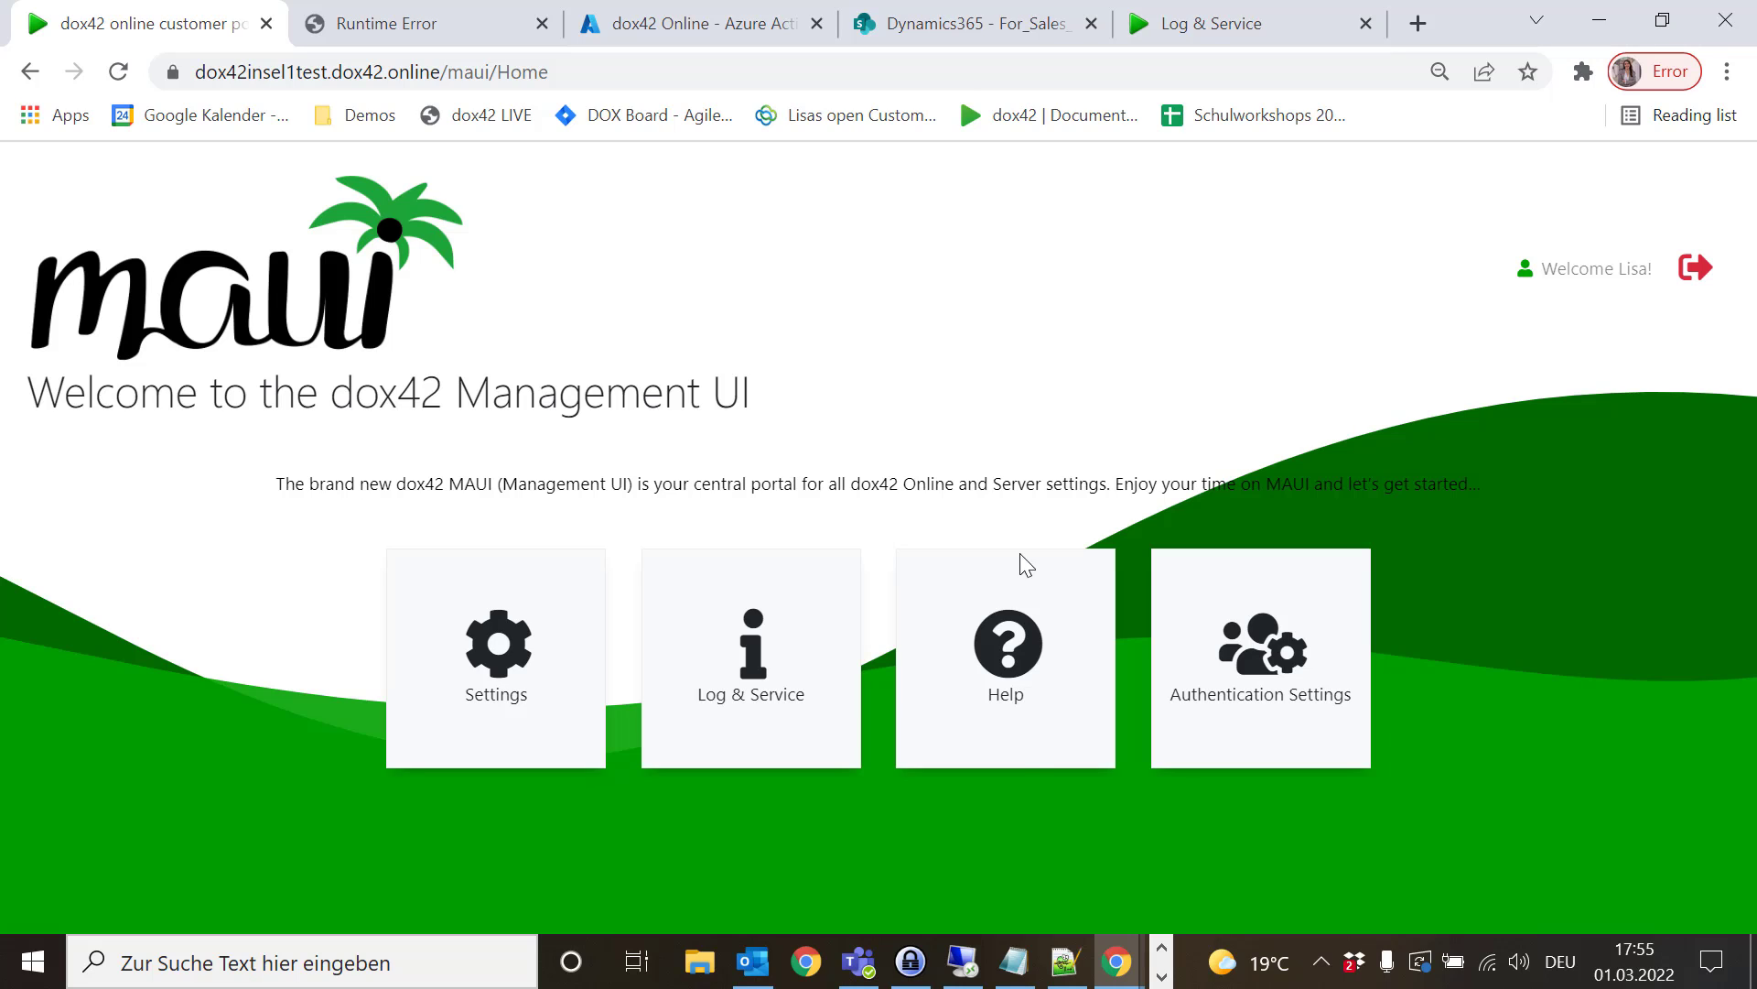
left_click(1113, 965)
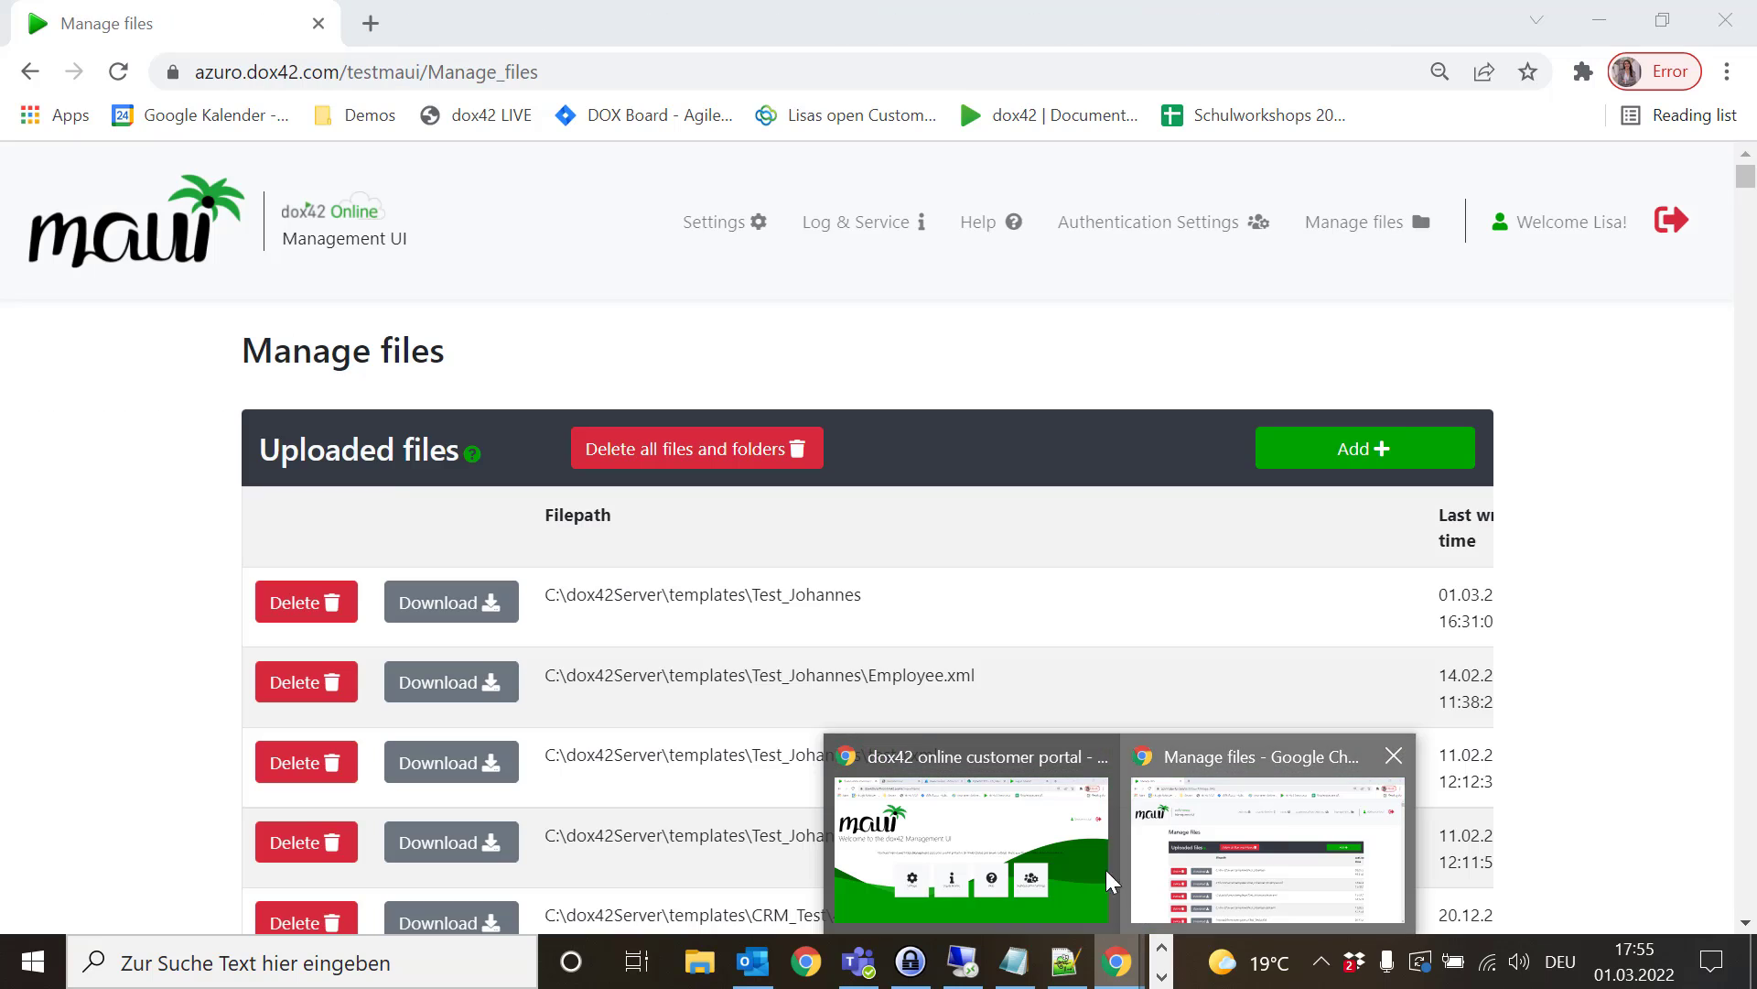
left_click(1140, 897)
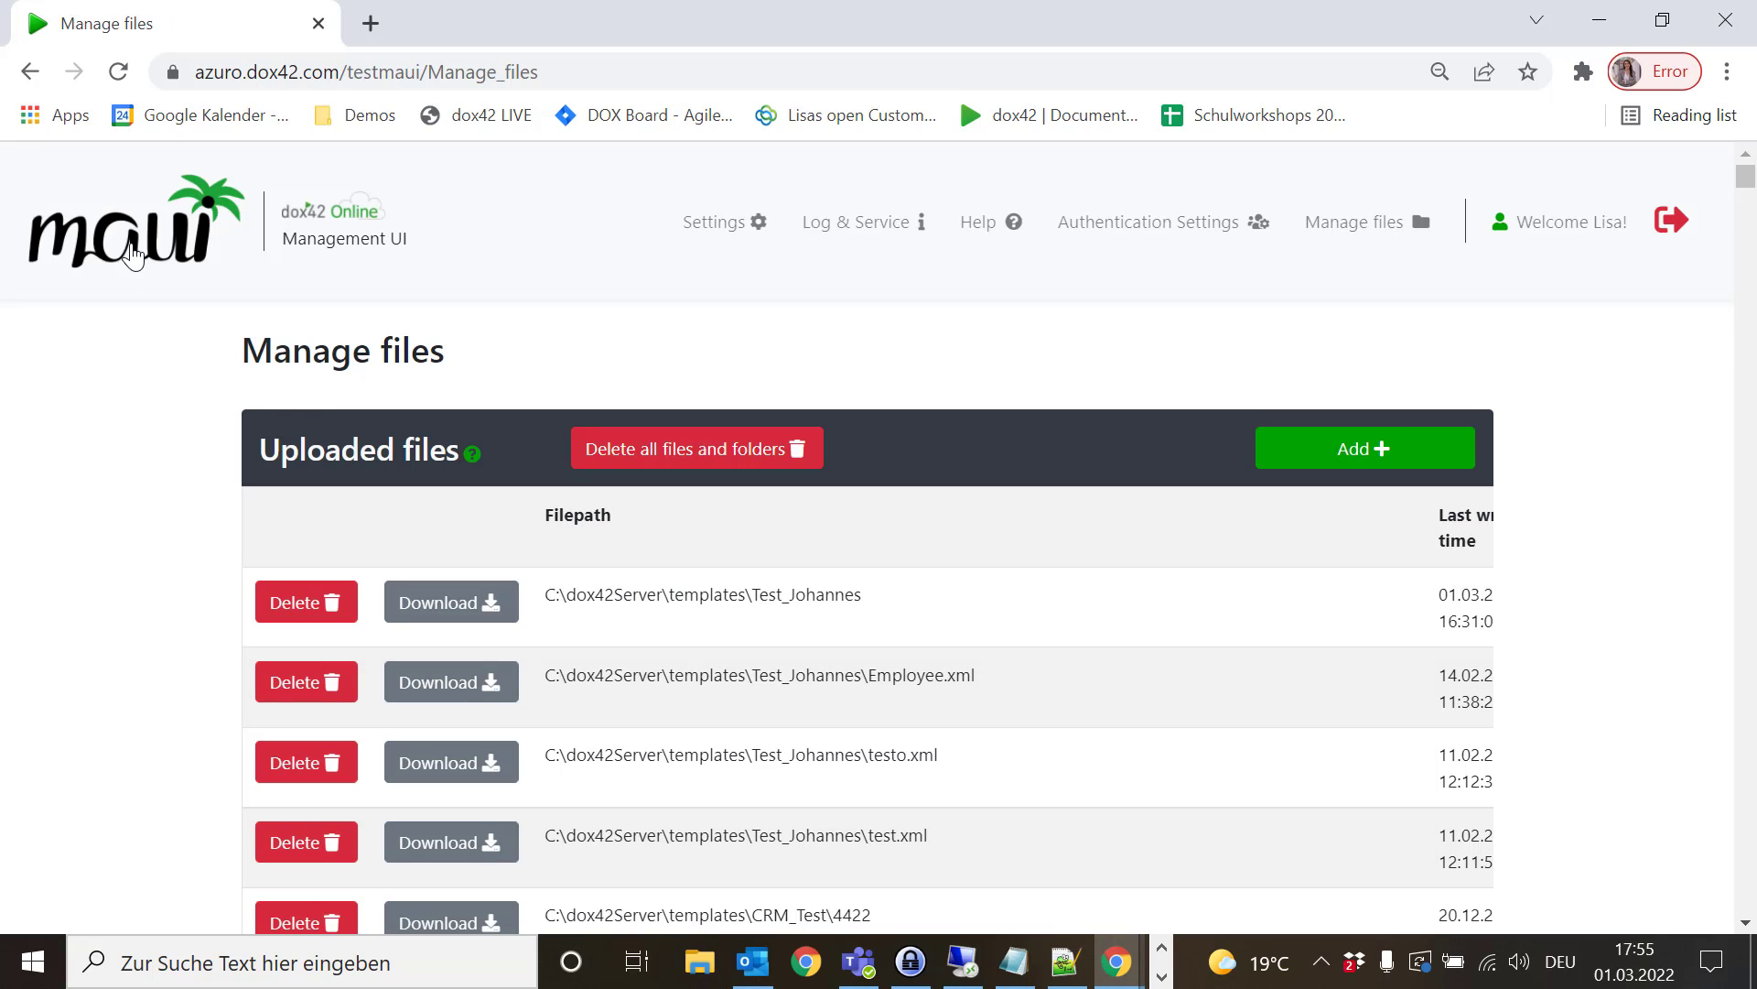
left_click(132, 256)
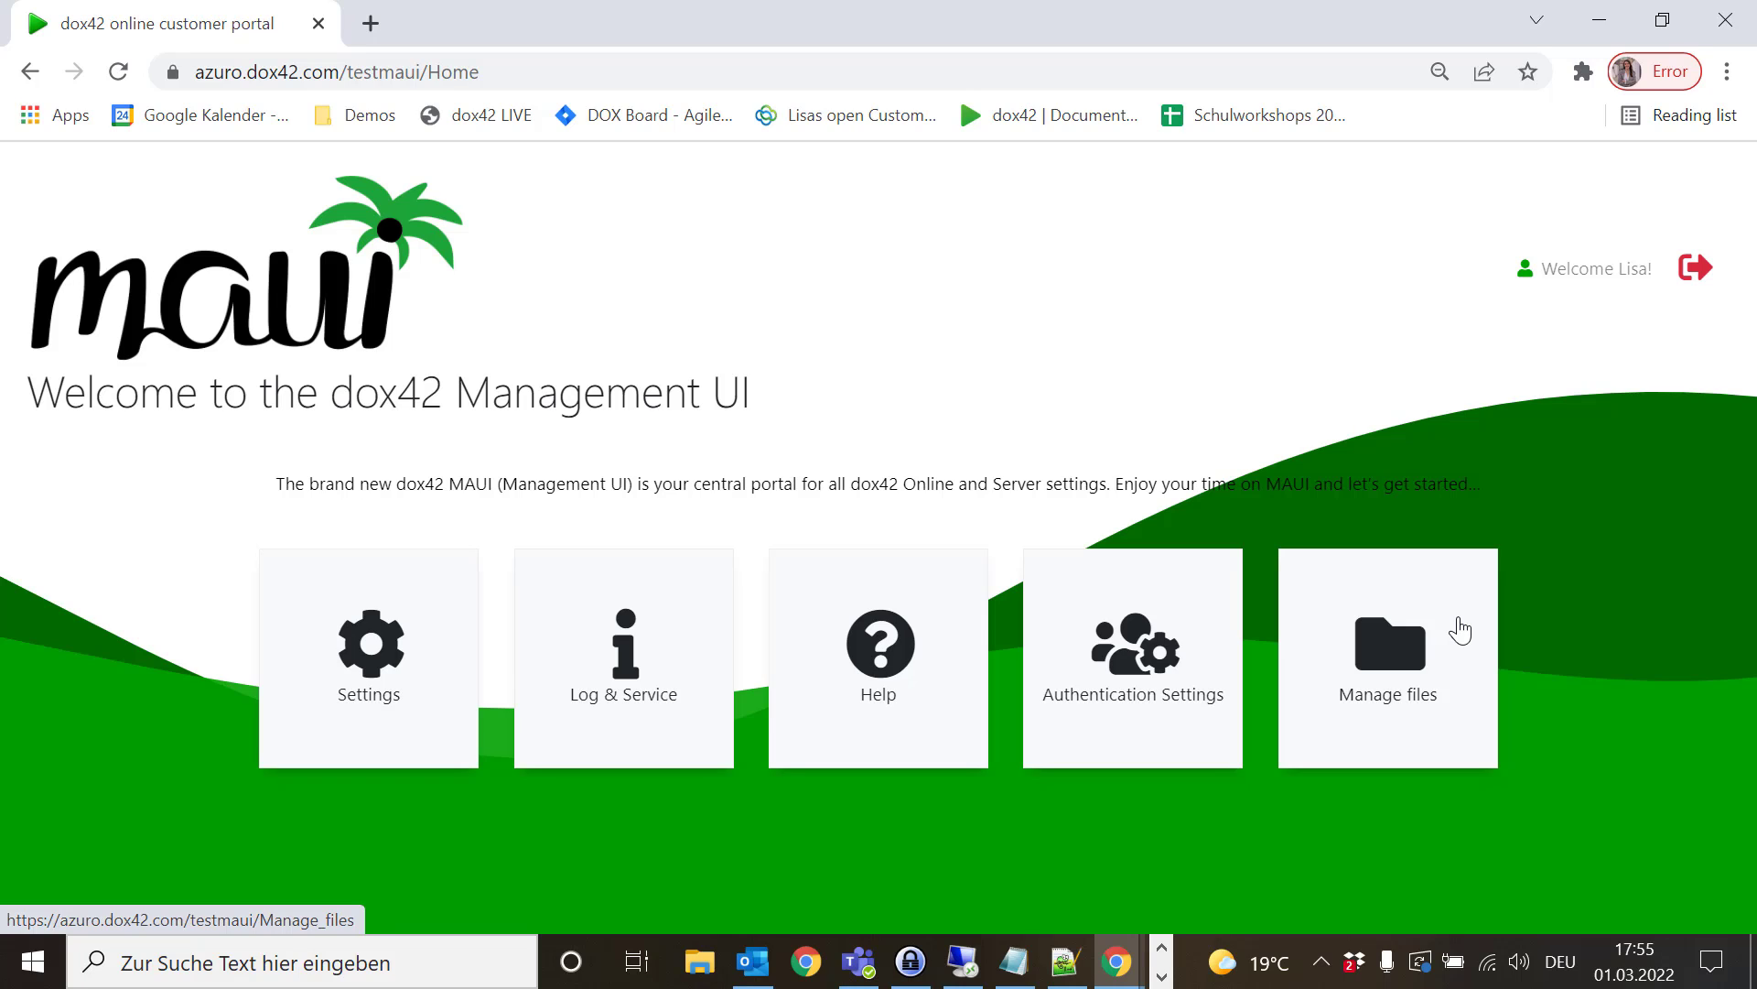
left_click(1460, 629)
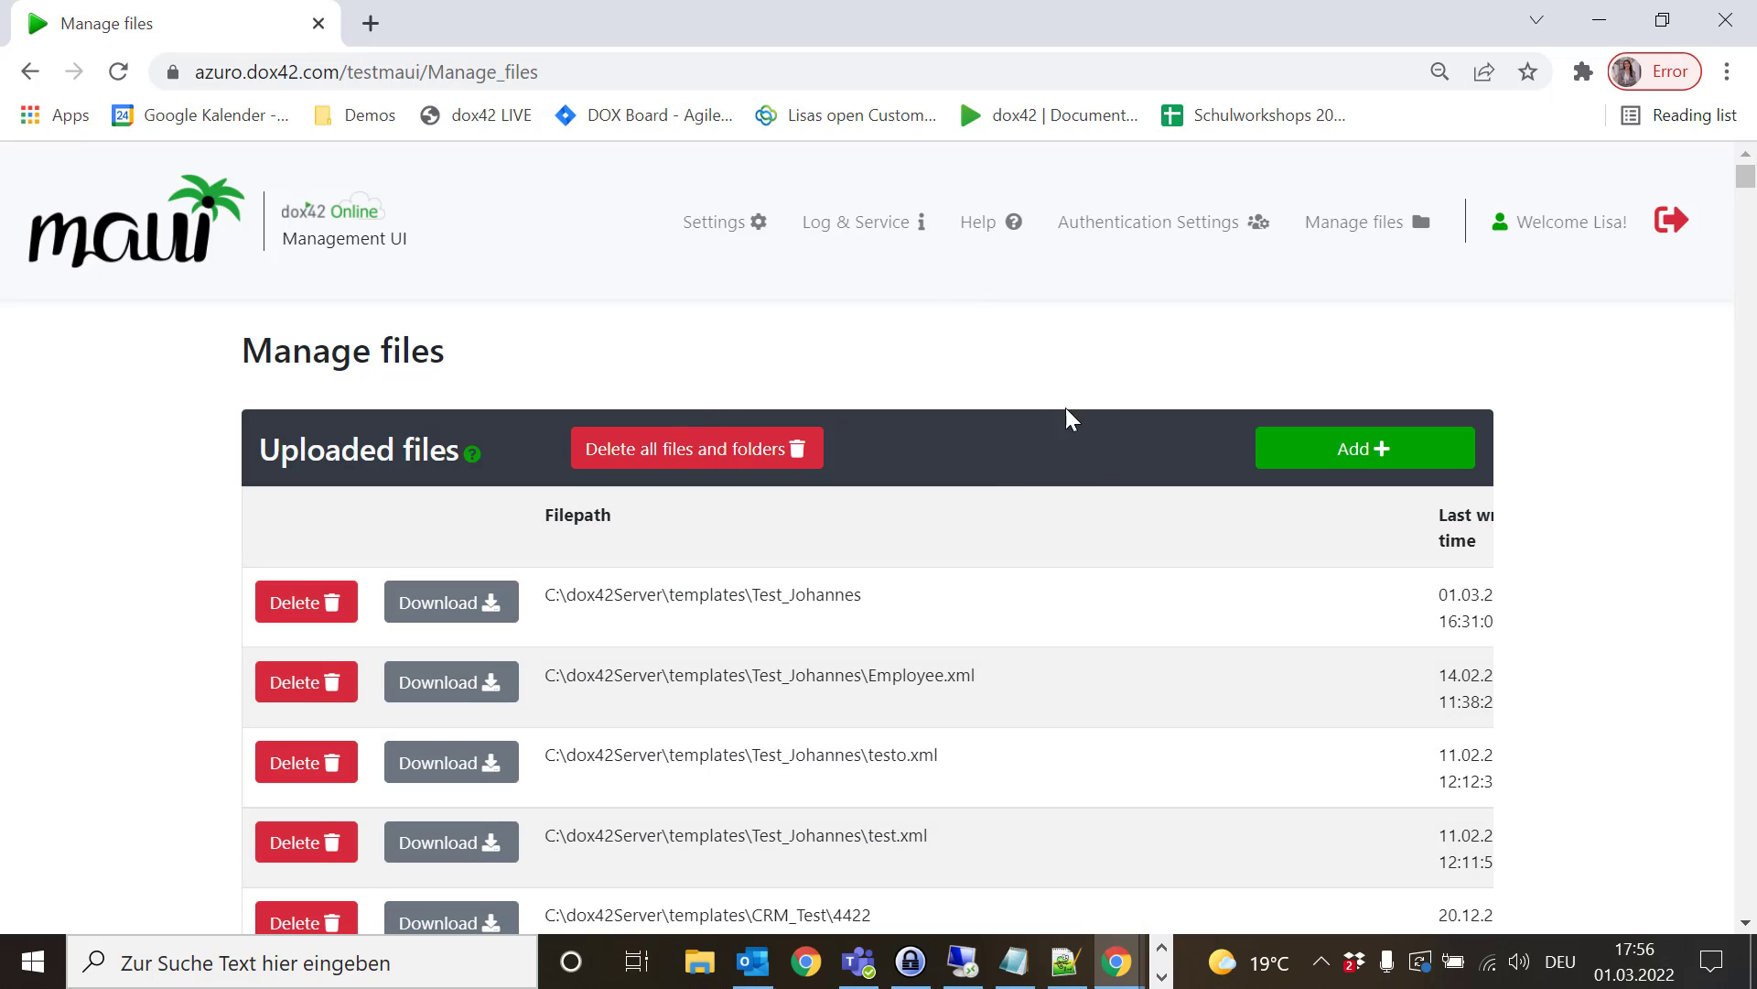
- Upload the four Event Ticket files (.dm, .docx, .png, TicketDB.mdb) into the eventticket destination folder
left_click(1305, 451)
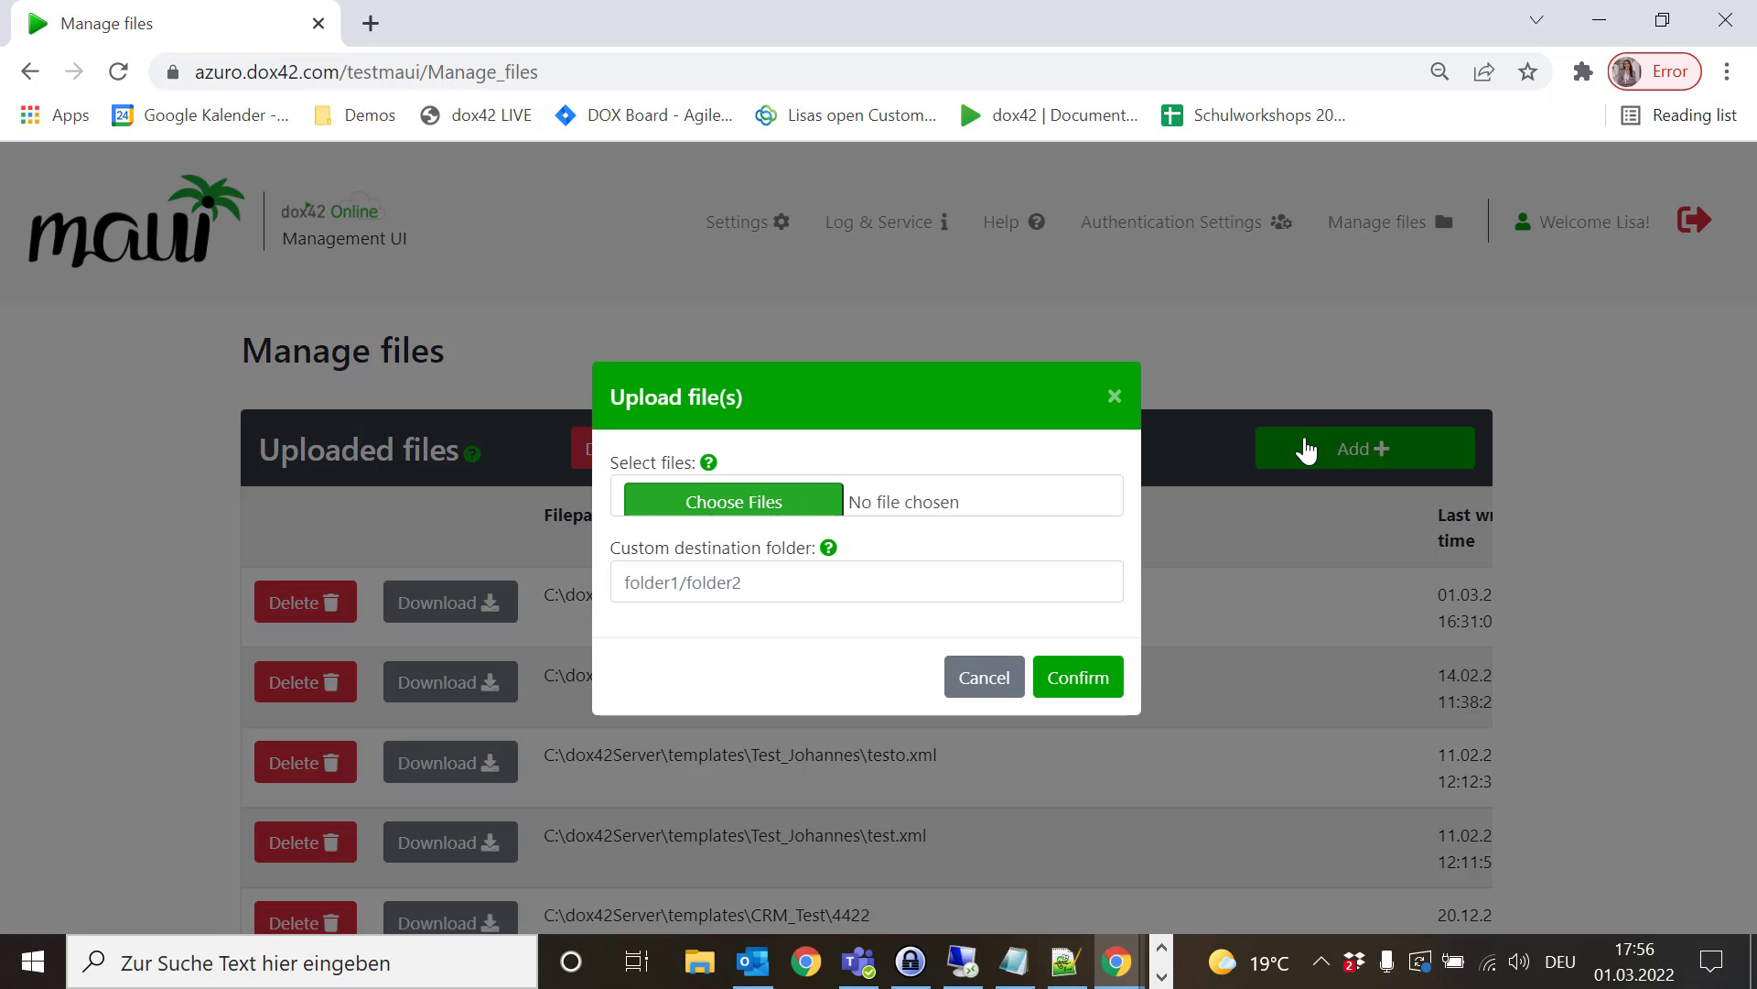
left_click(789, 500)
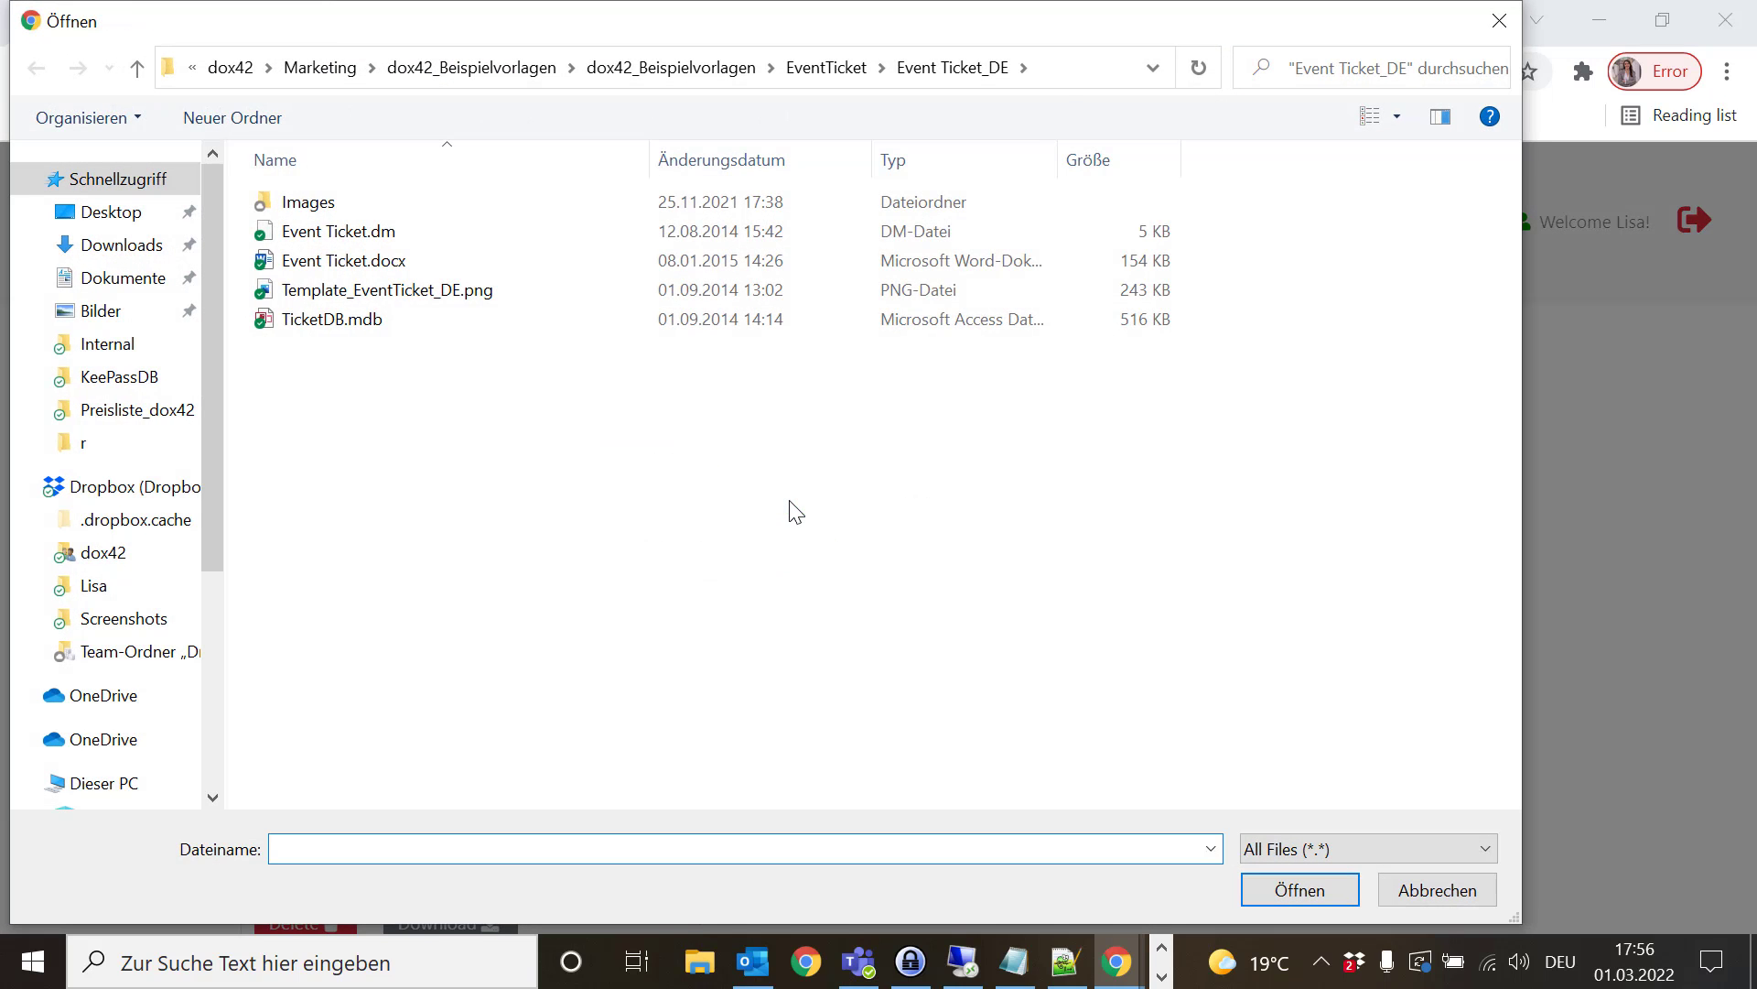
left_click_drag(562, 483, 309, 209)
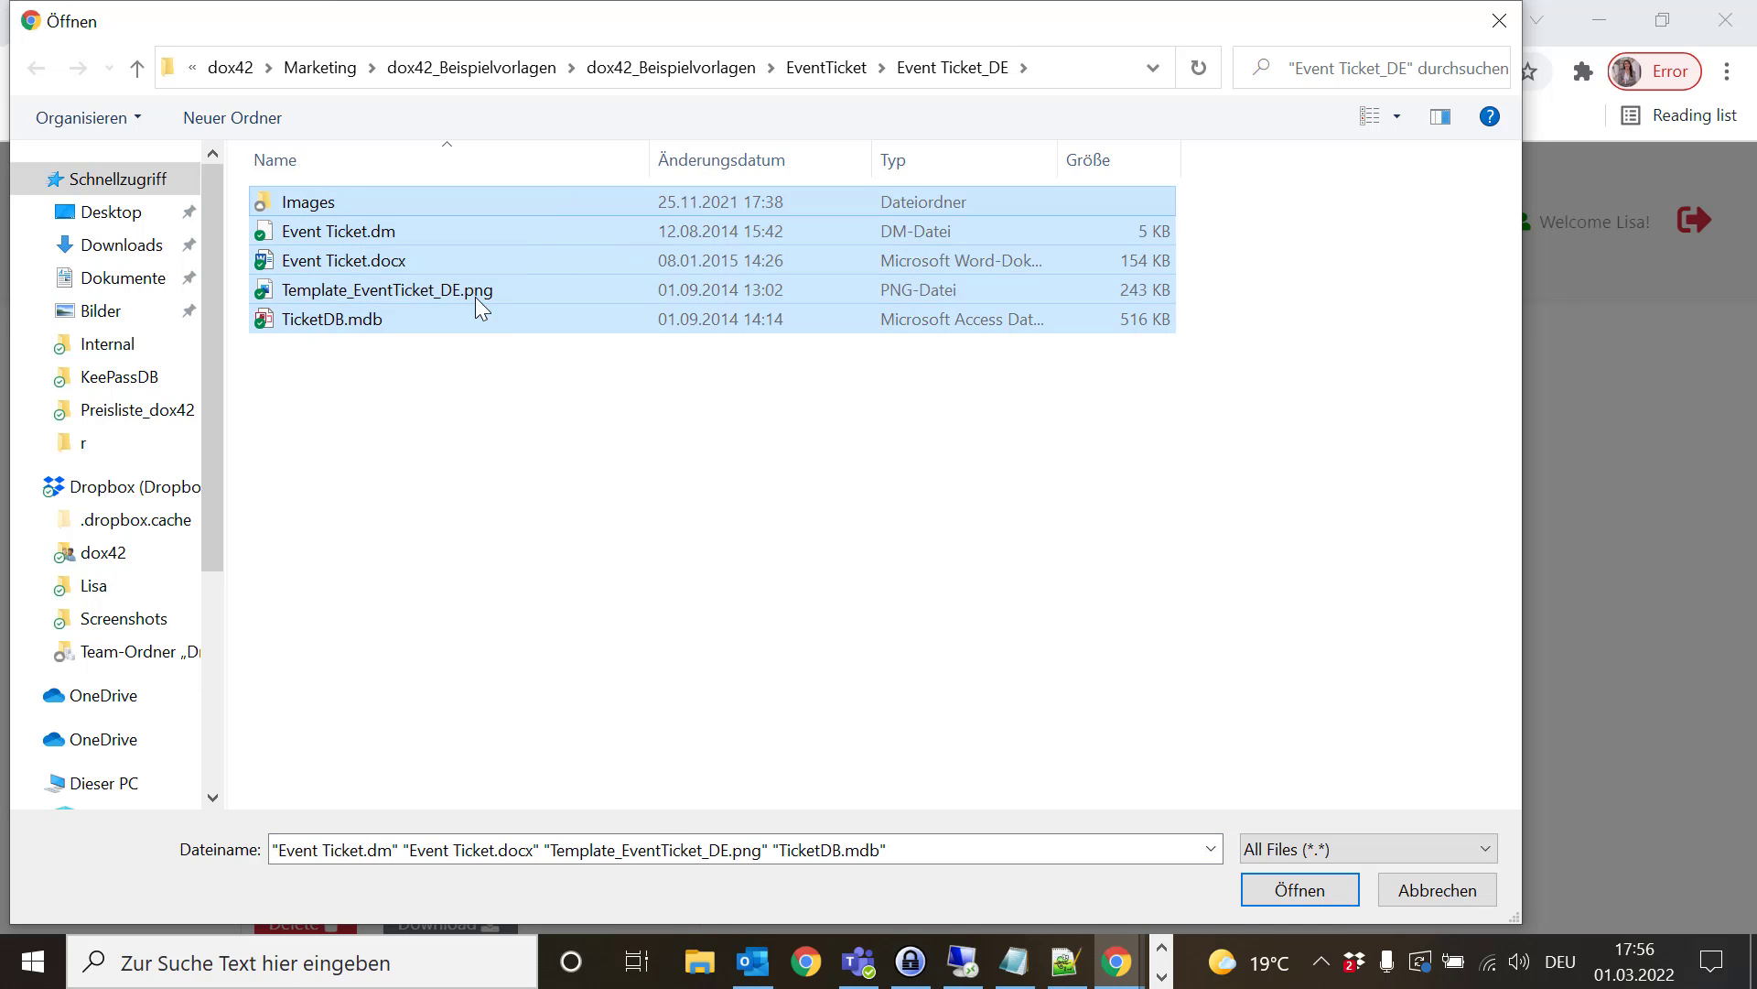
left_click(1261, 892)
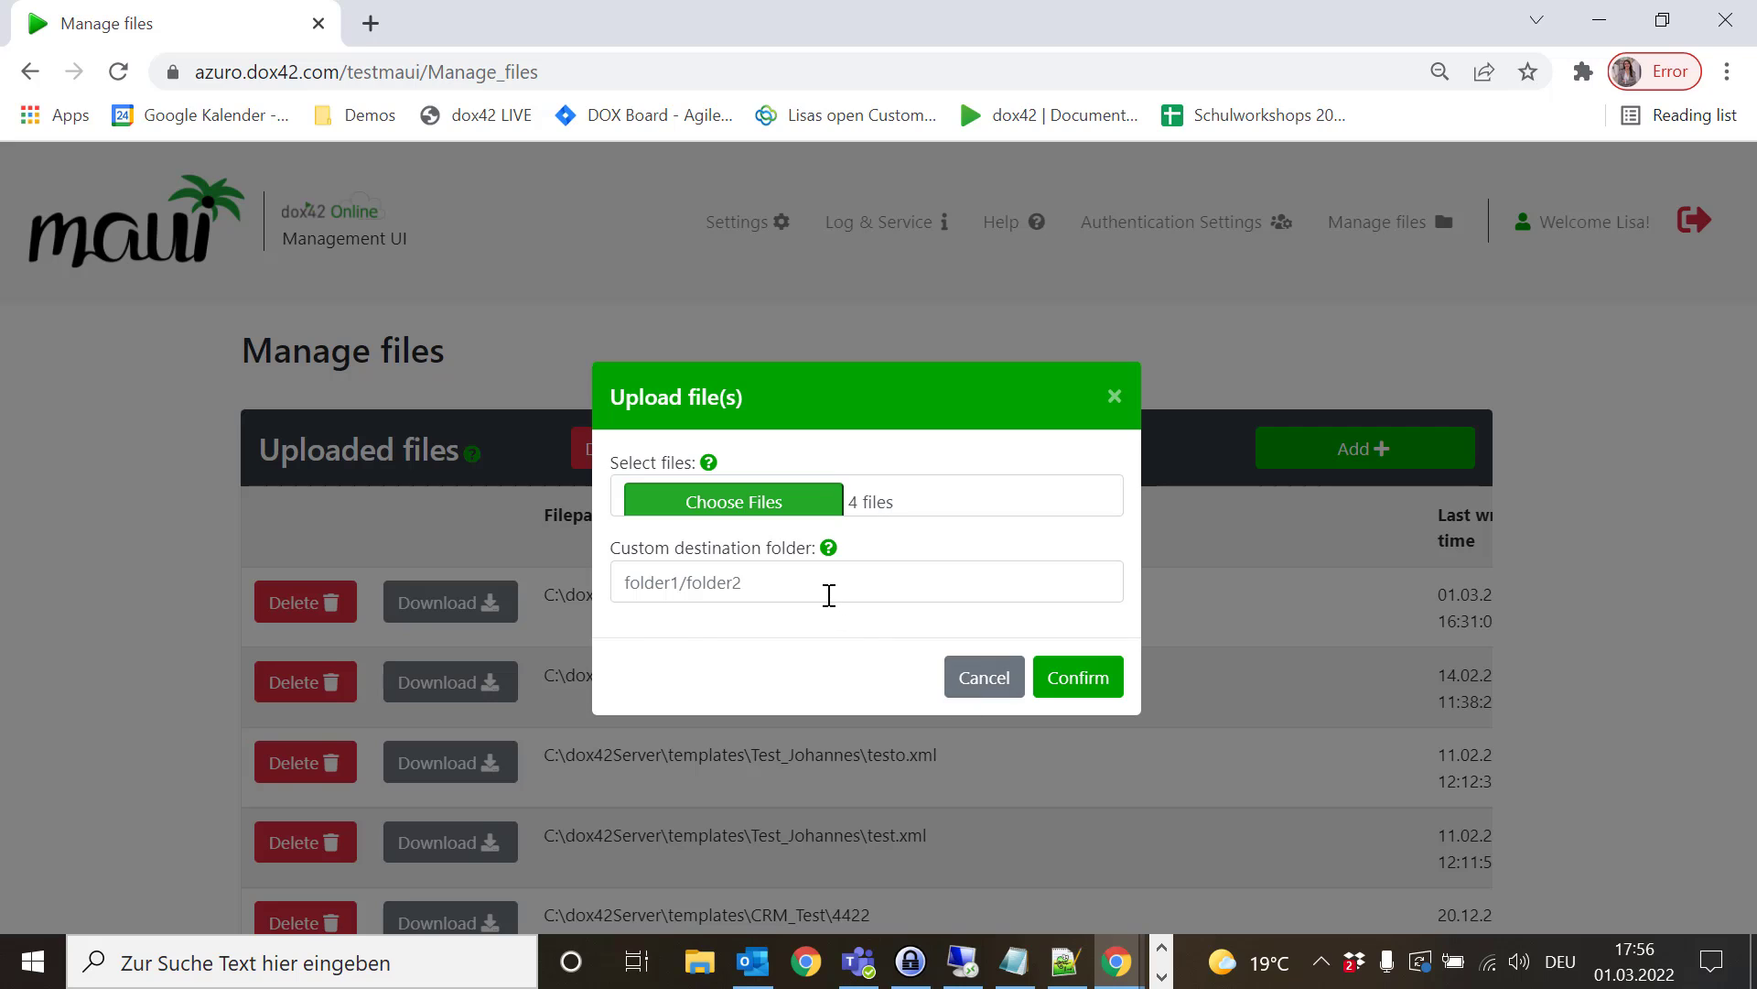
left_click(828, 593)
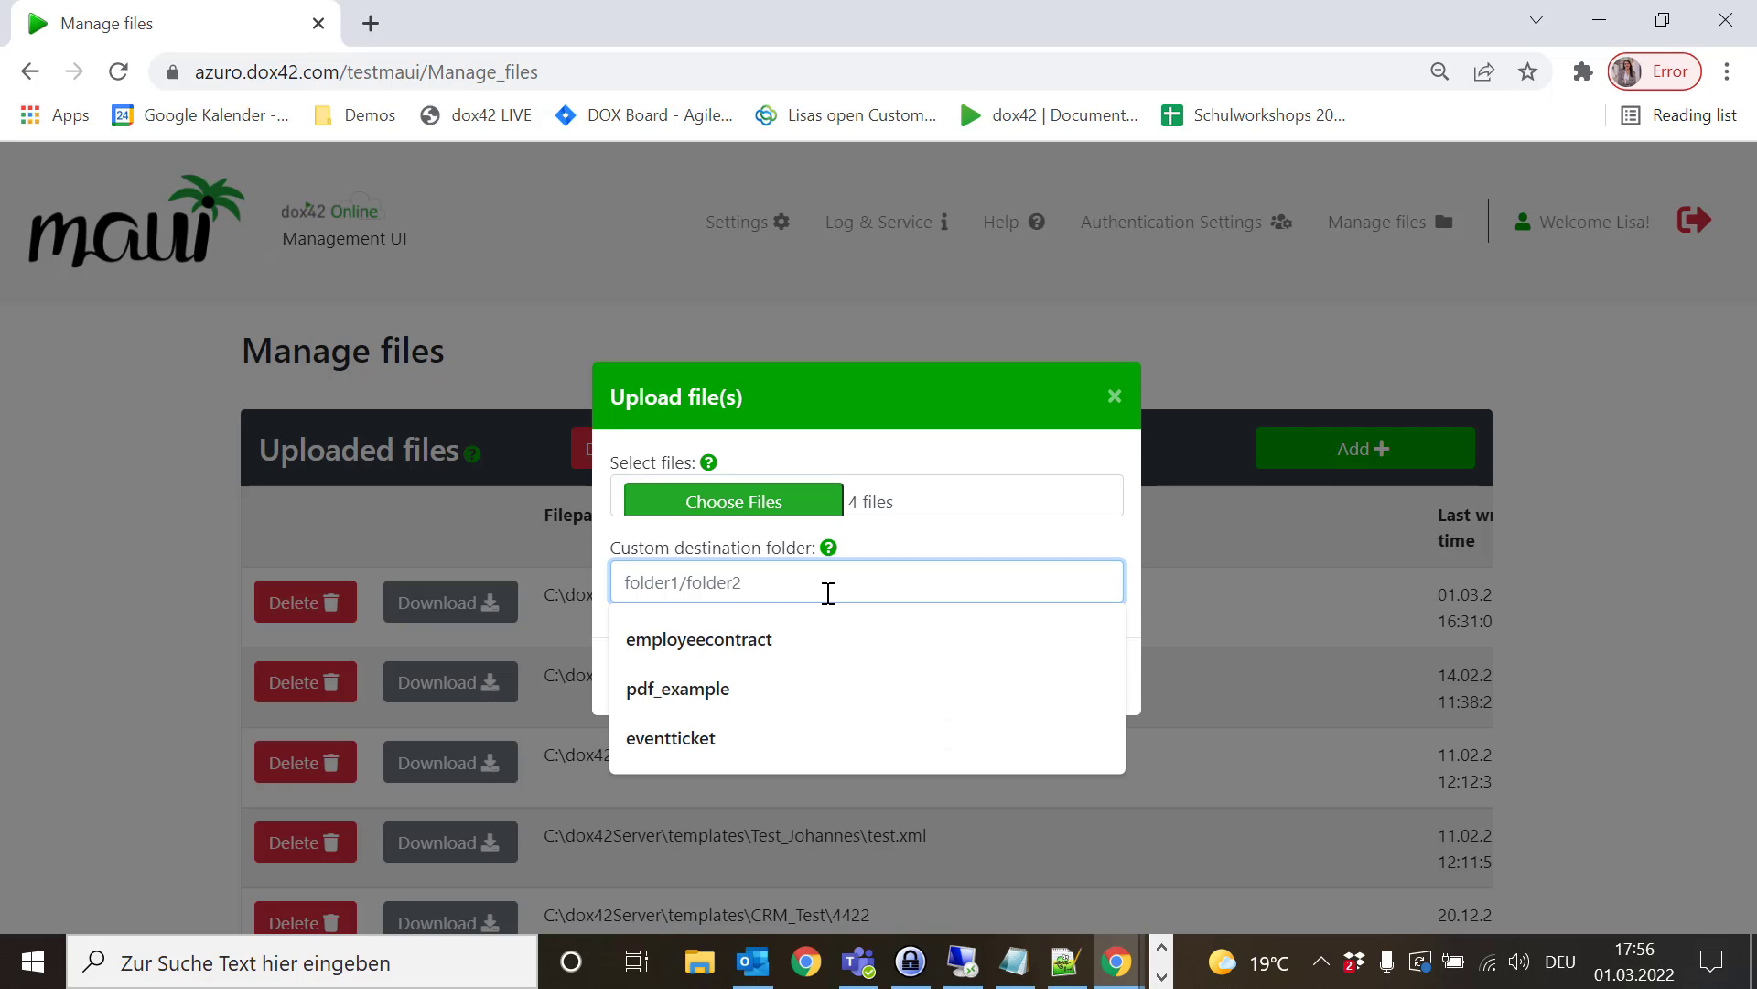
left_click(699, 739)
left_click(1072, 698)
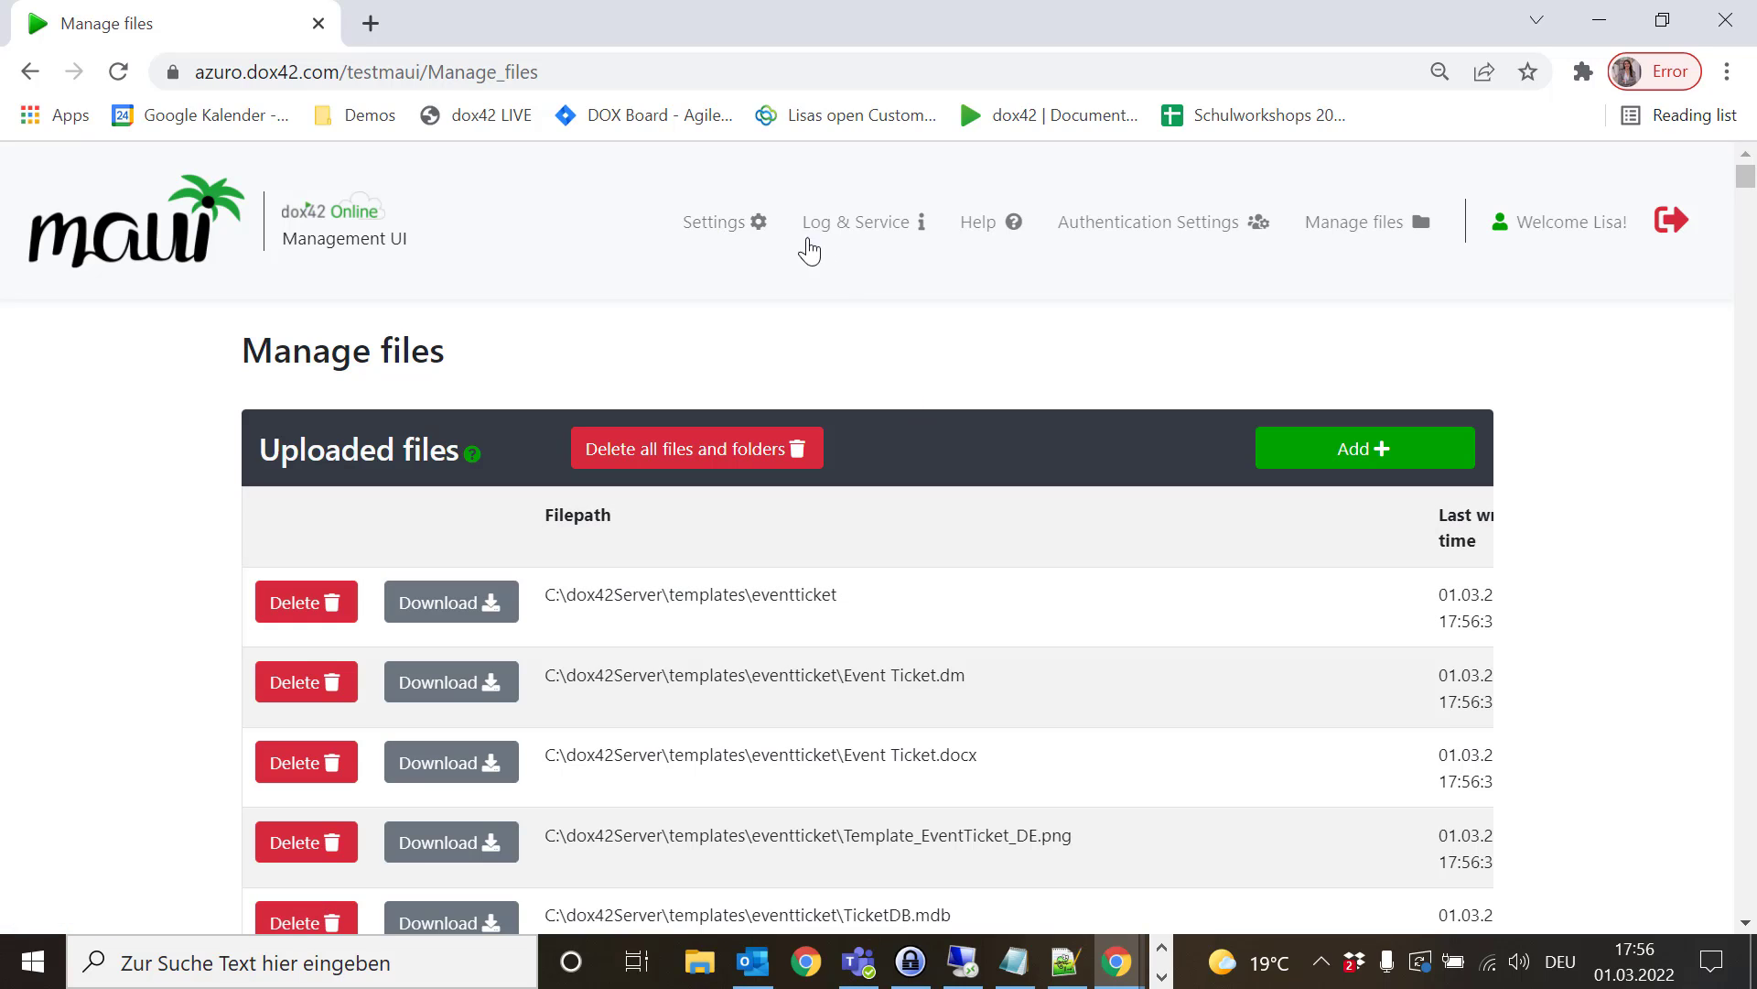
- Open Settings and scroll to the Trusted Template Locations table listing C:\dox42Server\templates
left_click(740, 227)
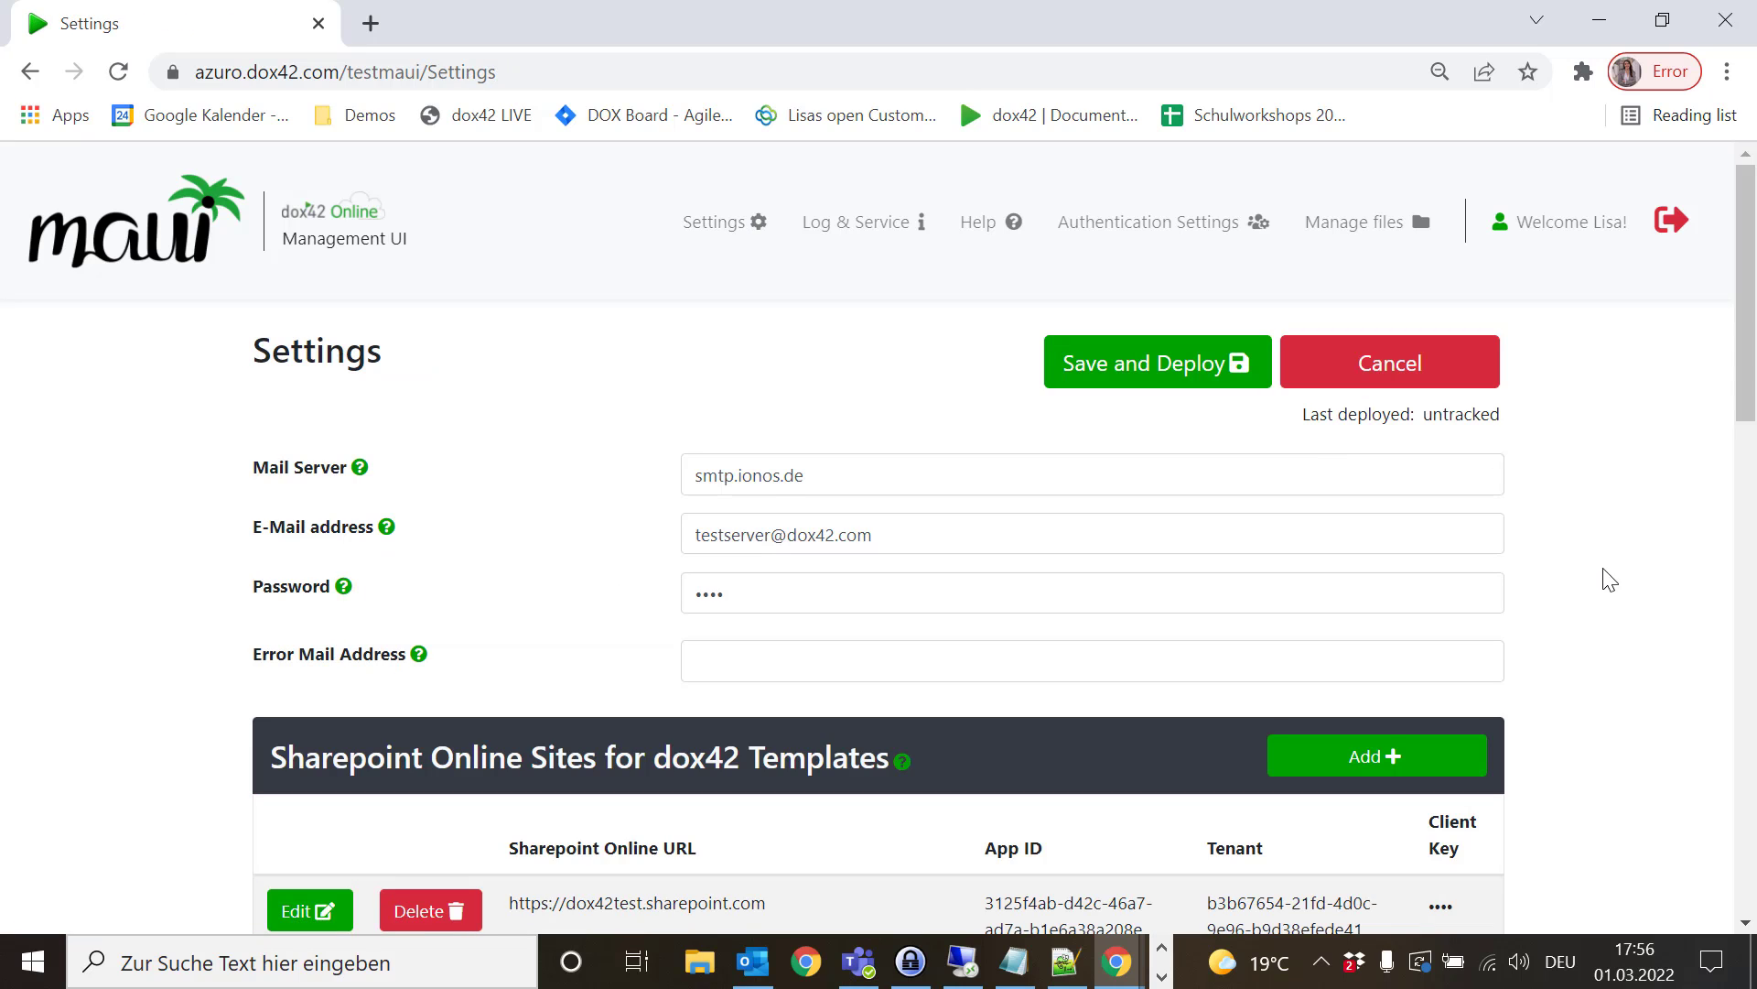
scroll(1537, 590, "down", 4)
scroll(1538, 590, "down", 6)
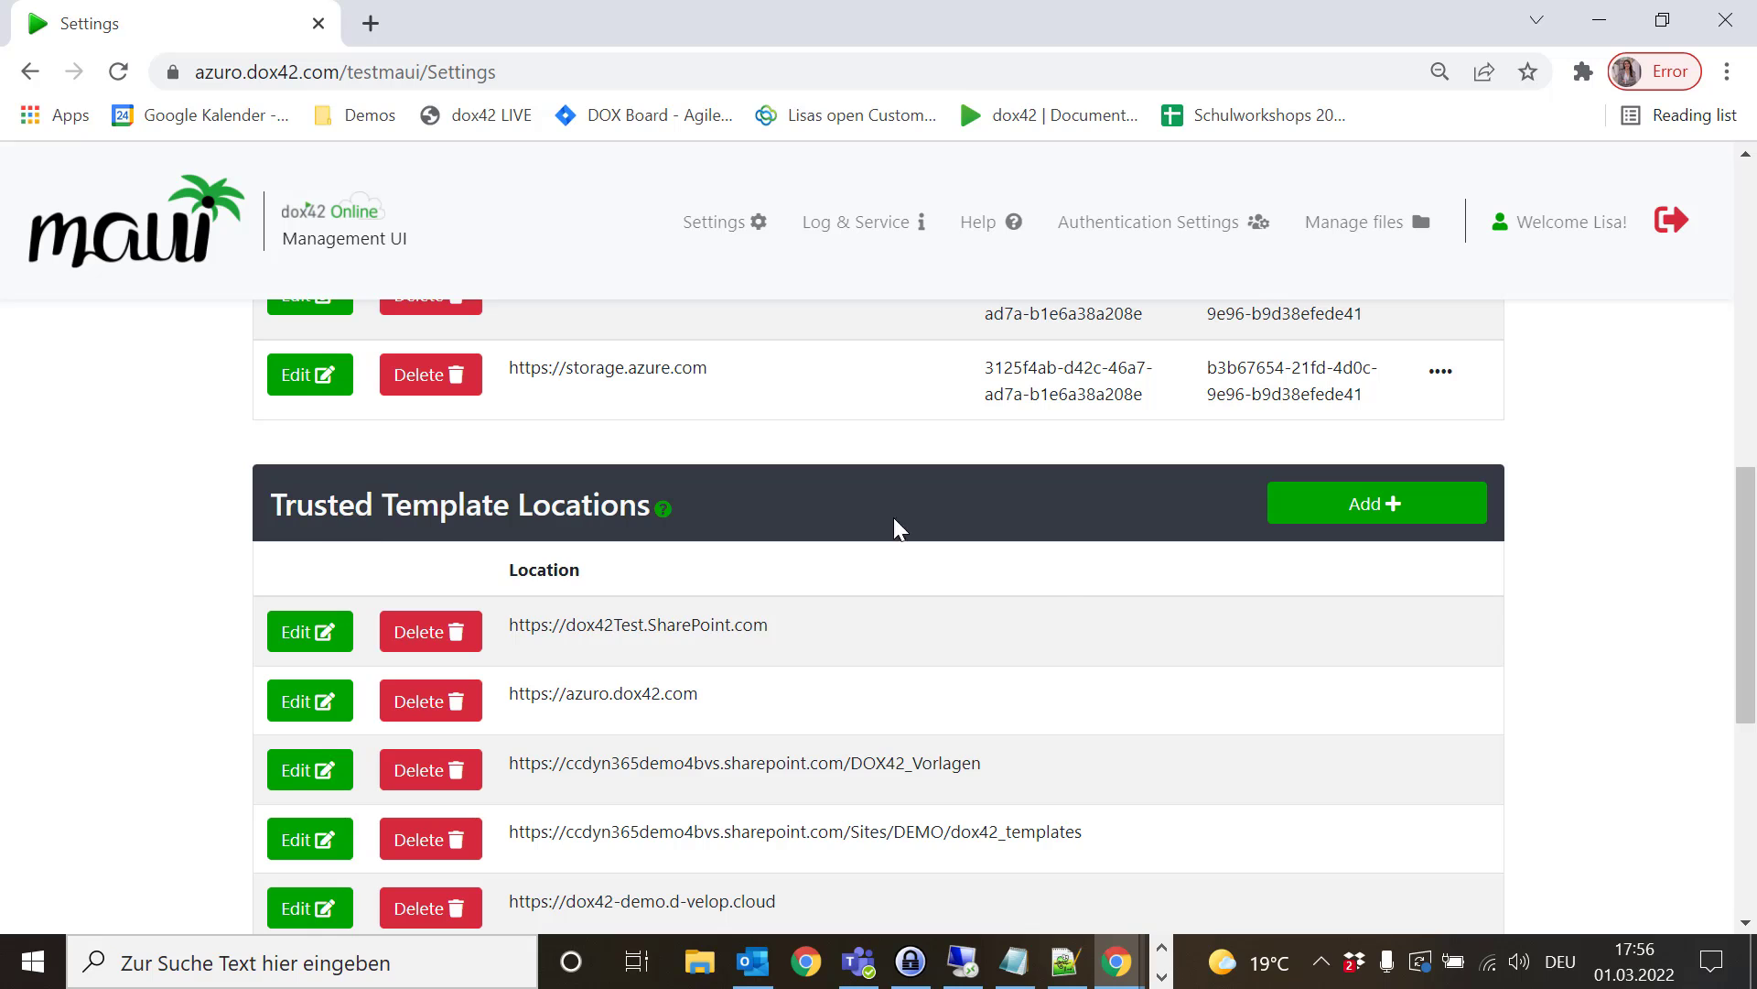
scroll(1527, 722, "down", 1)
scroll(1526, 722, "down", 3)
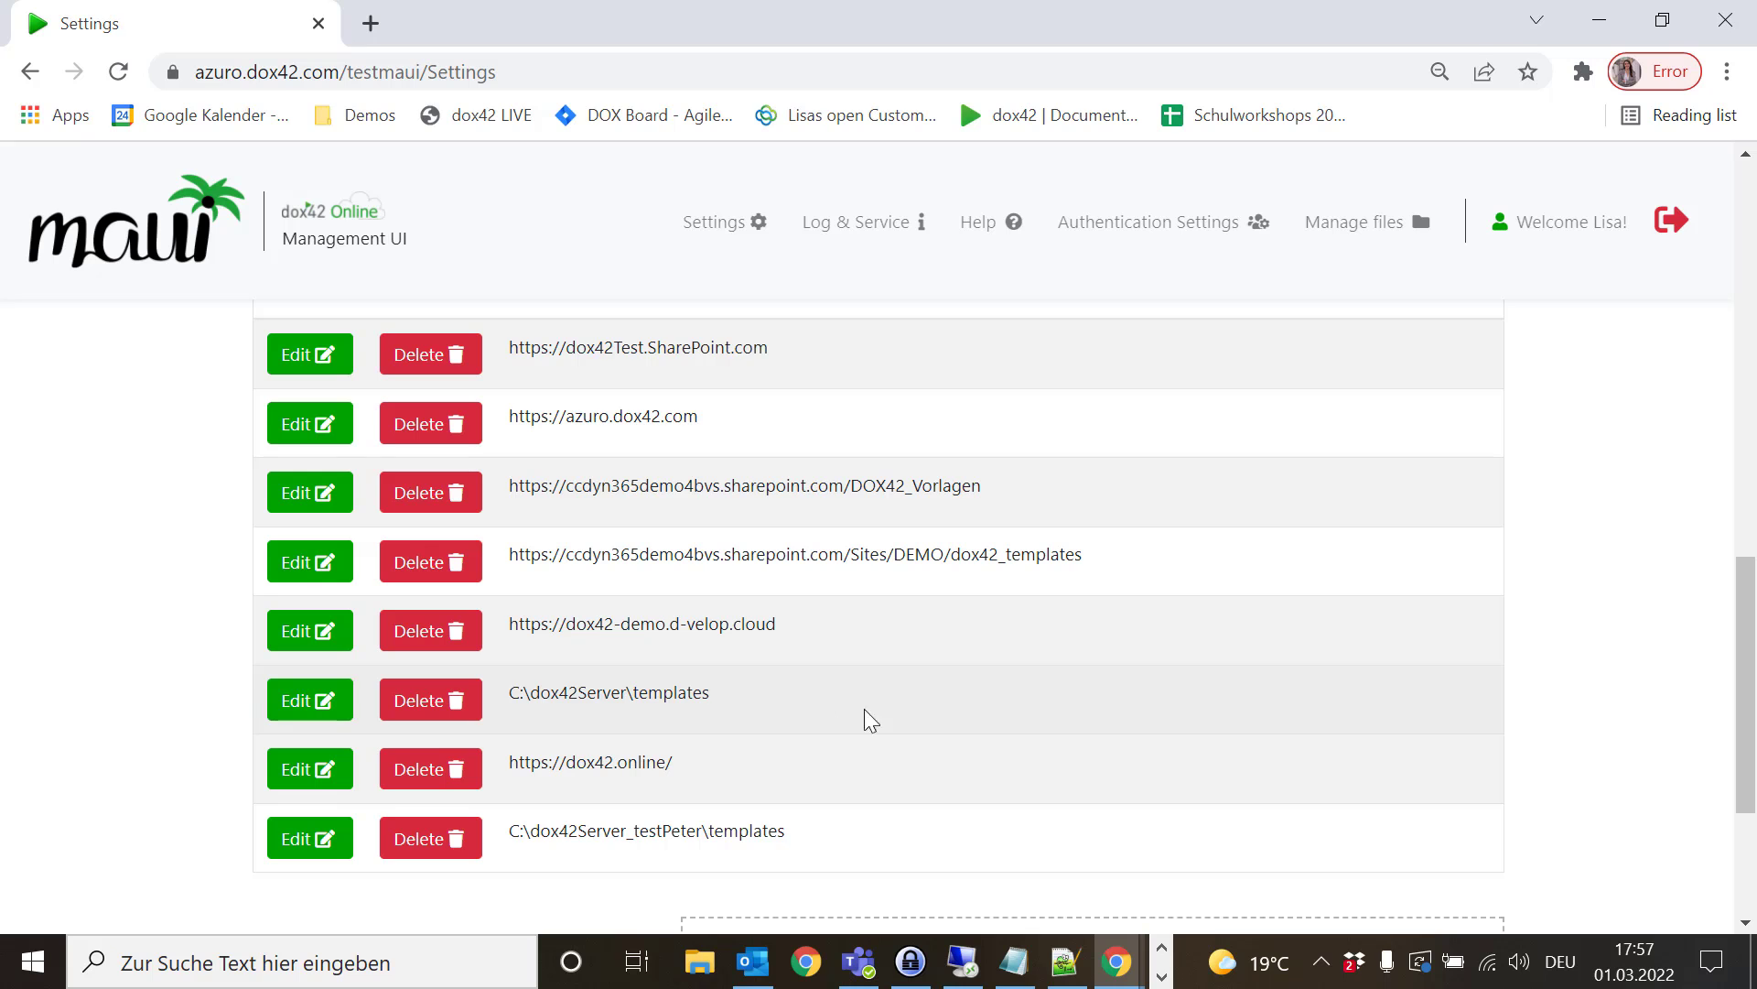
- Open testMAUI's web.config on the remote server and highlight the <uploadpath> C:\dox42Server\templates entry
left_click(961, 972)
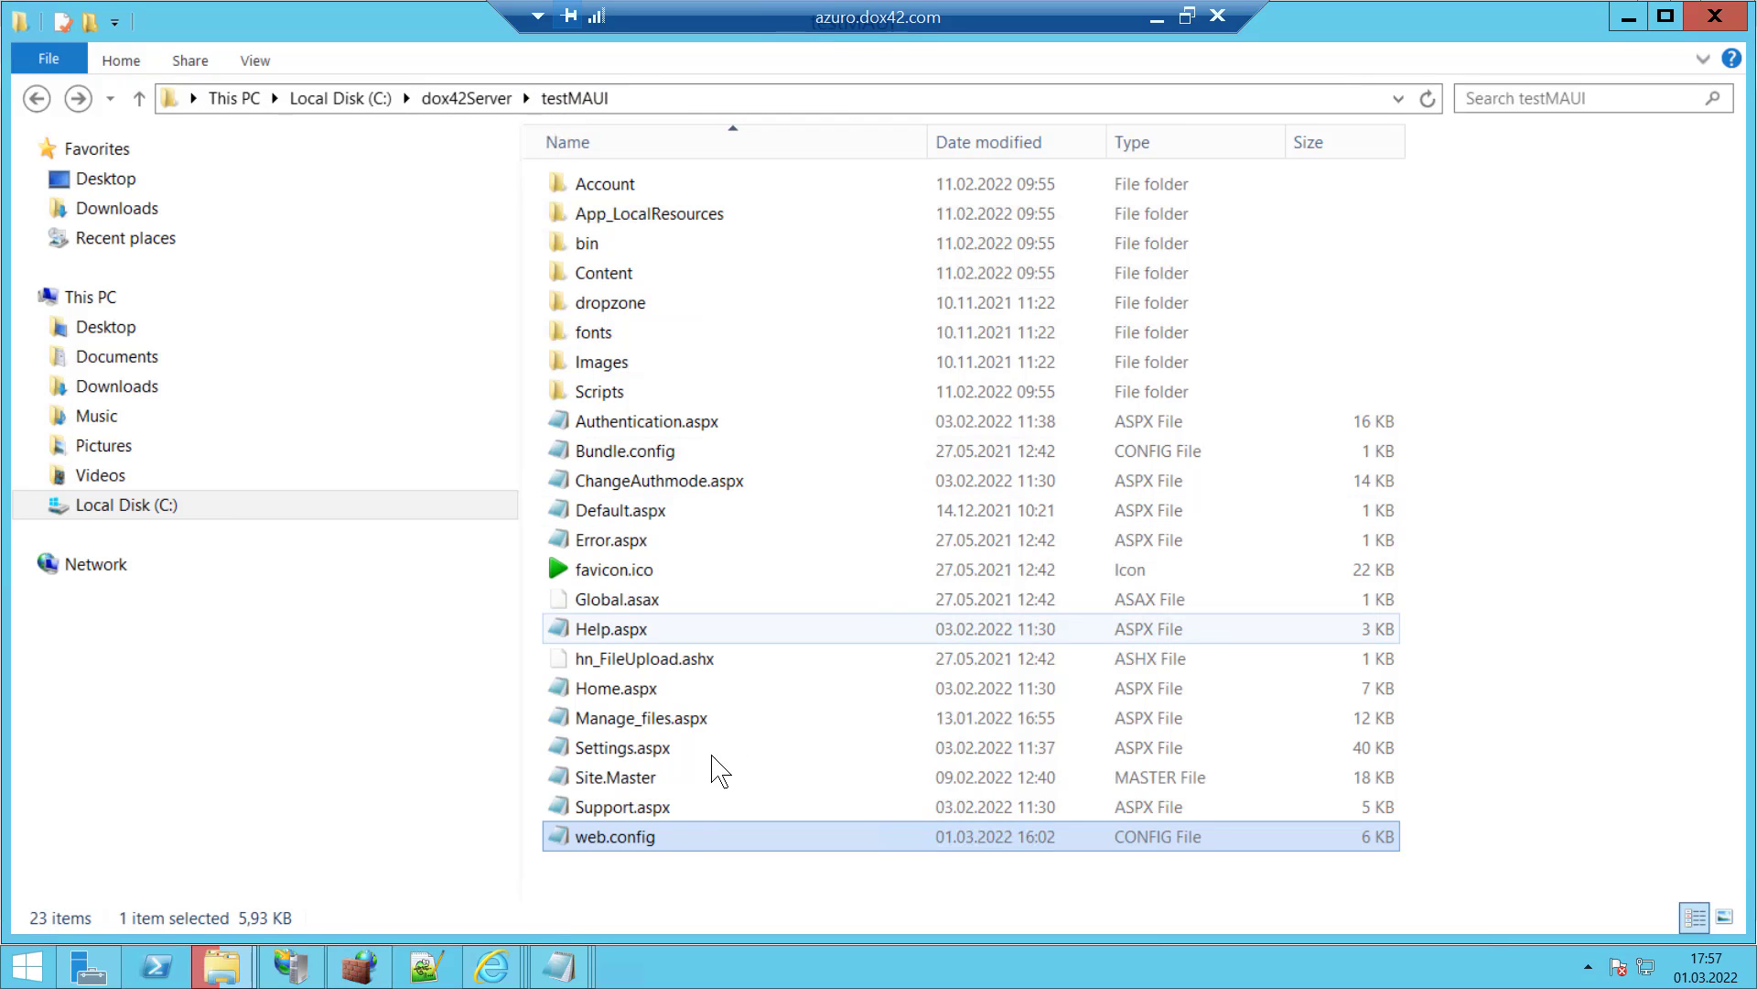
double_click(615, 837)
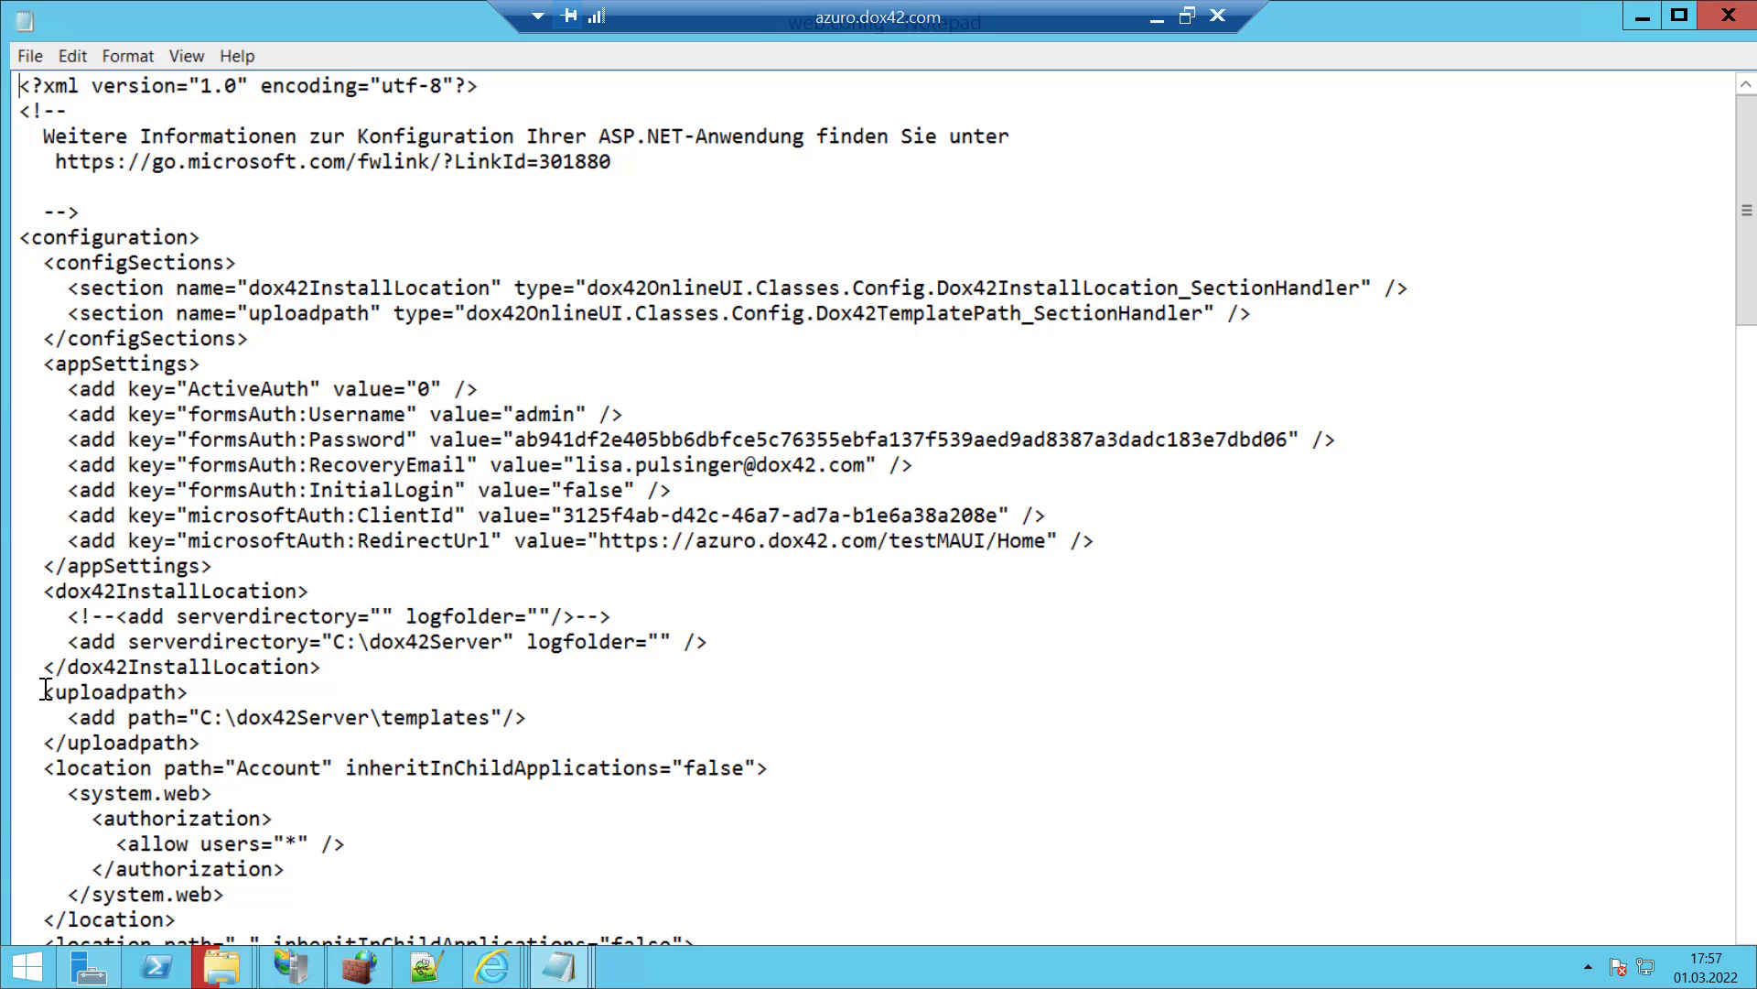
left_click_drag(40, 692, 188, 693)
left_click_drag(309, 711, 514, 718)
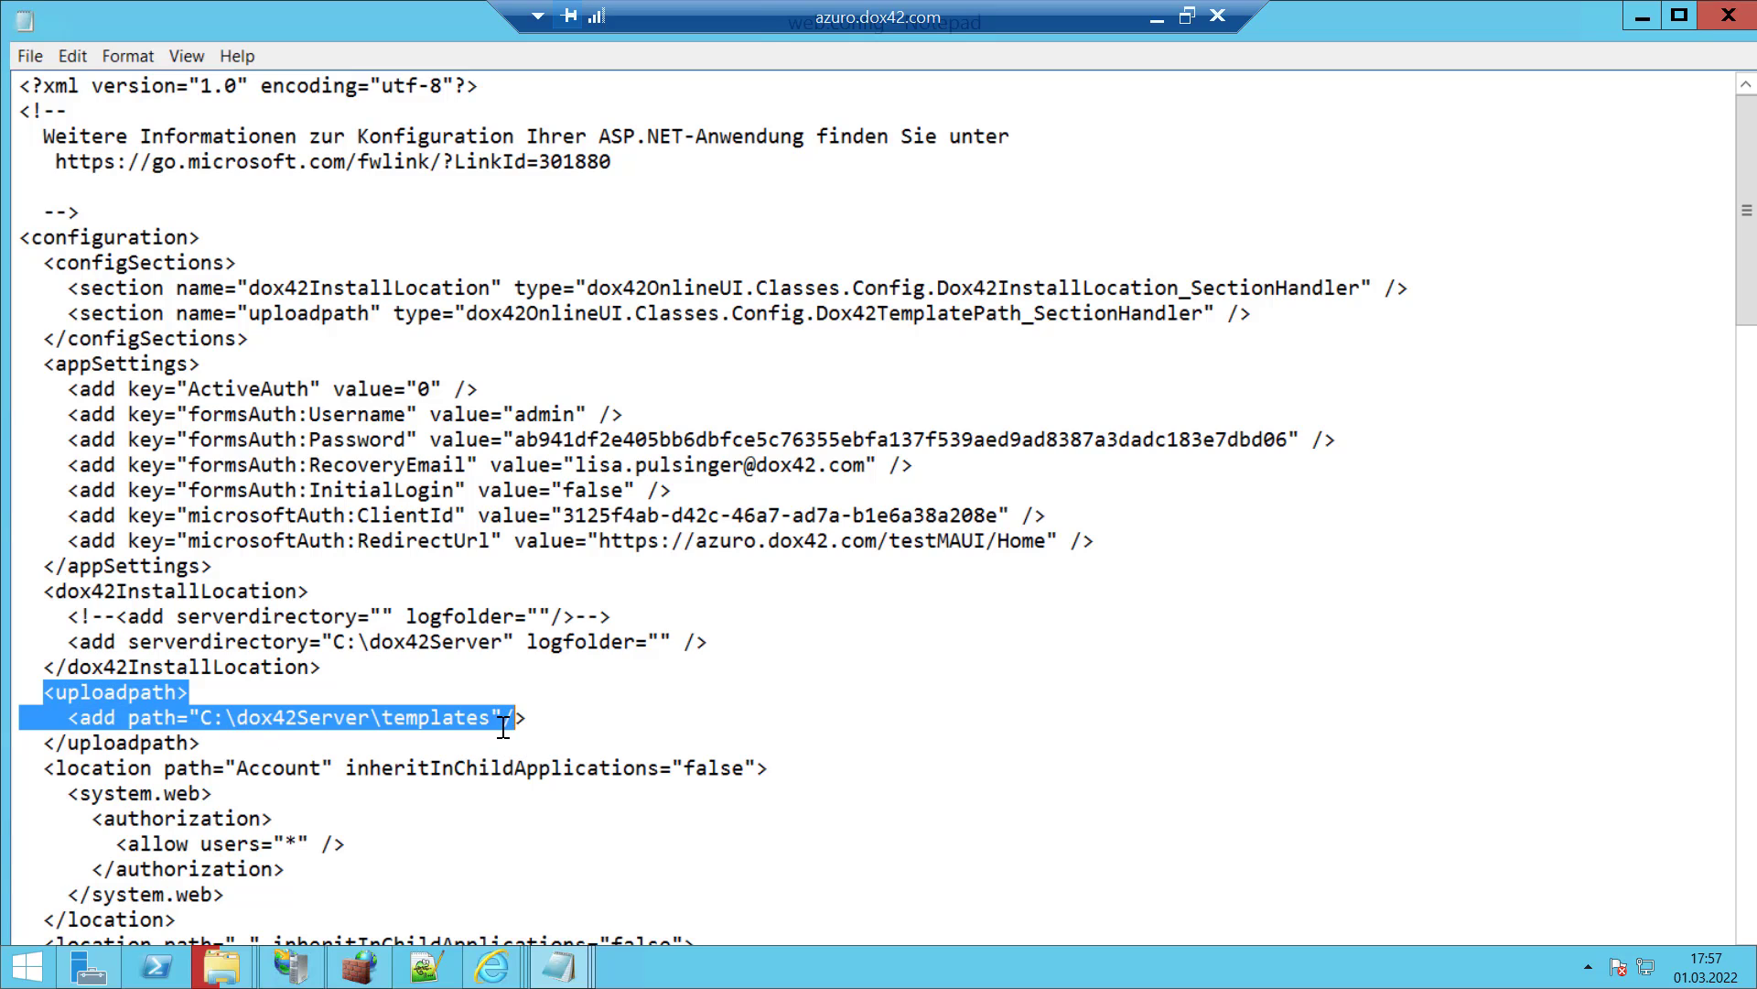
- Minimize the remote session, return to the MAUI home page and open Help again
left_click(1158, 23)
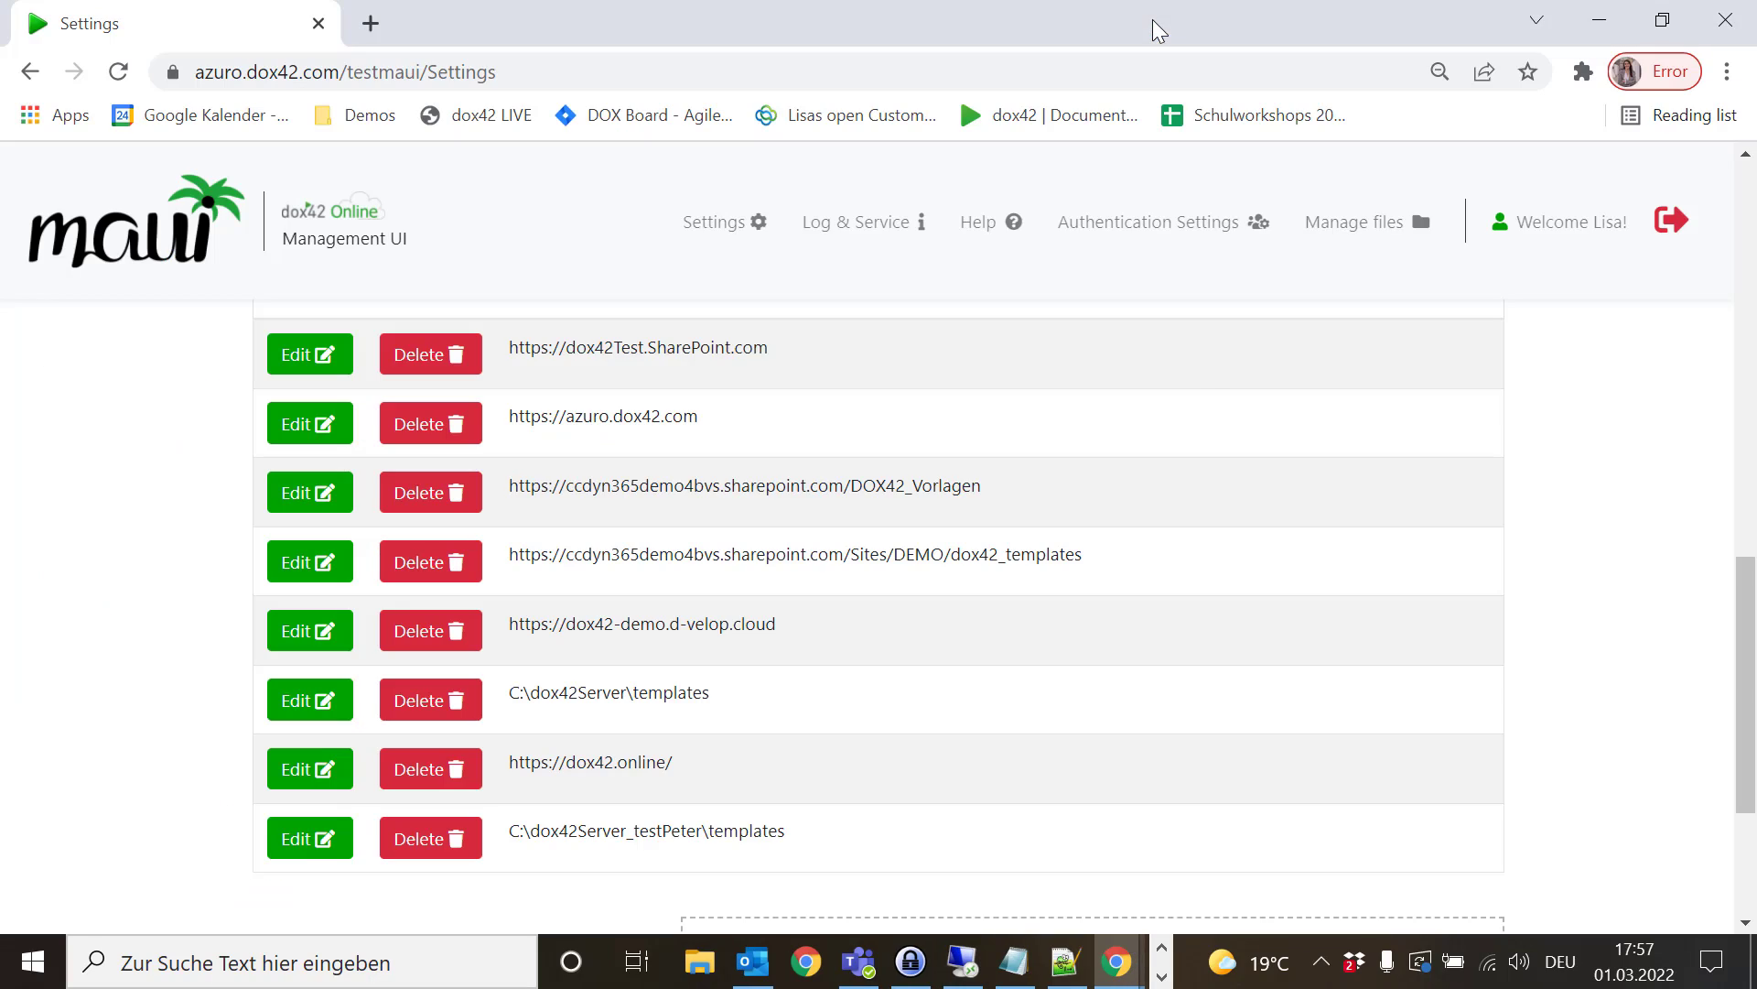
left_click(107, 245)
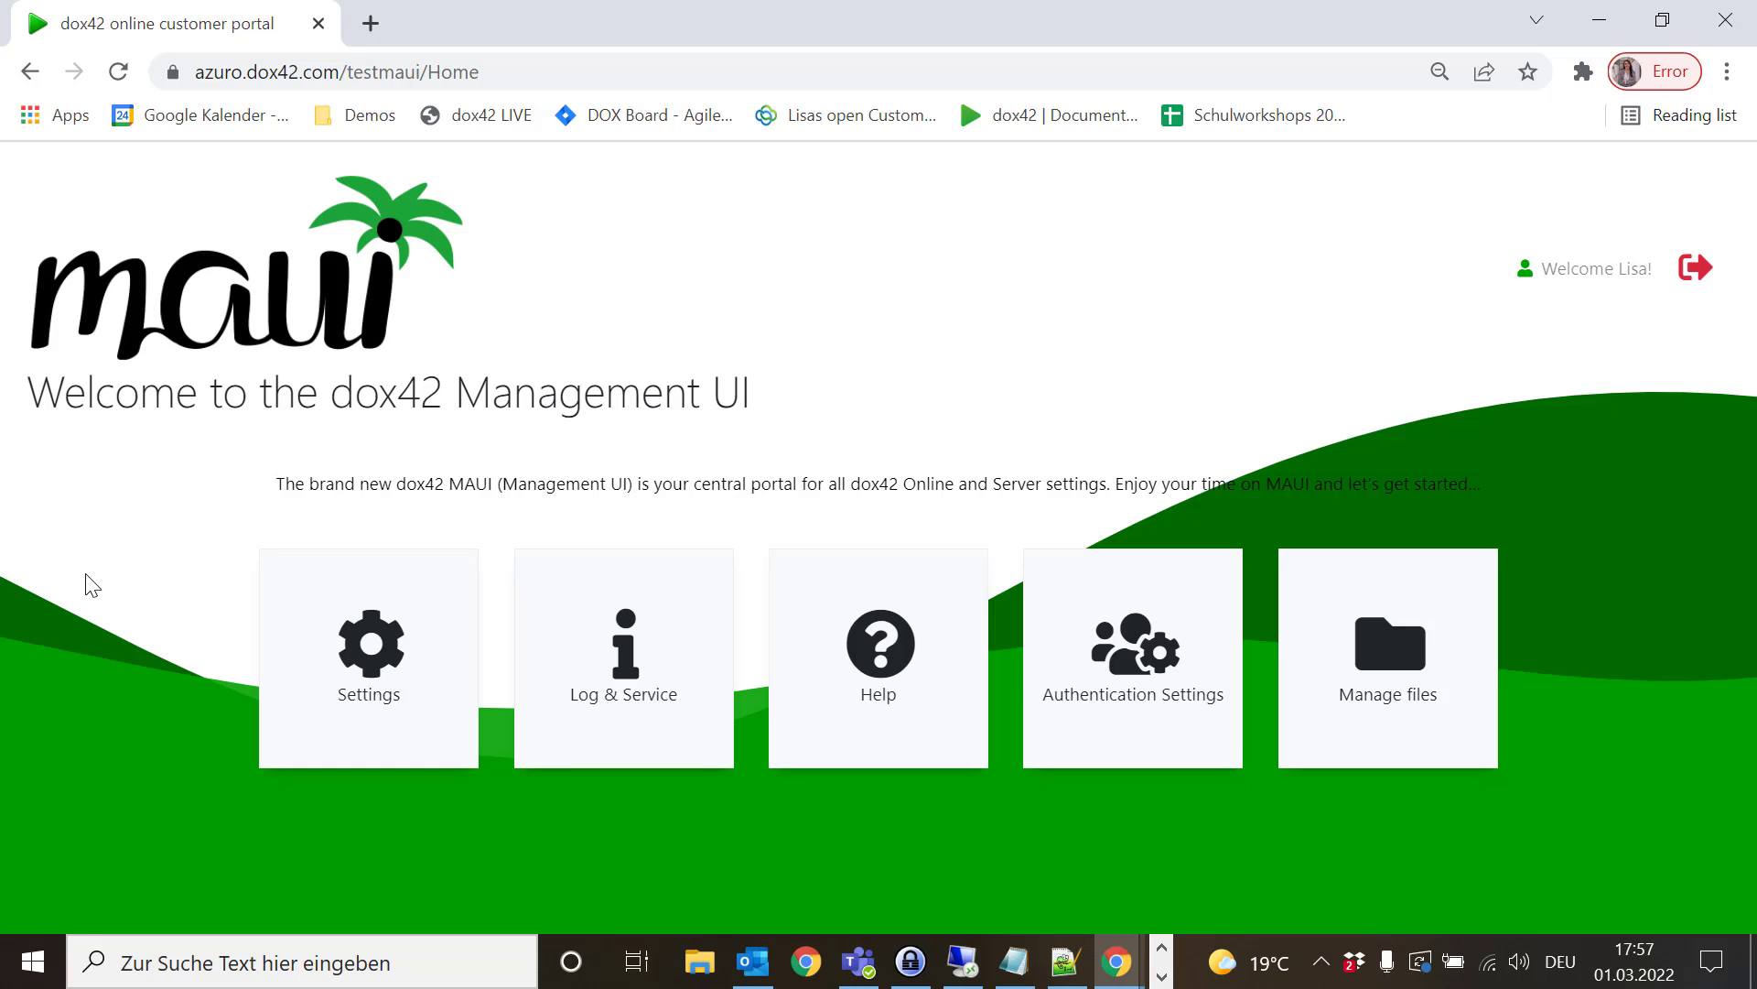
left_click(914, 640)
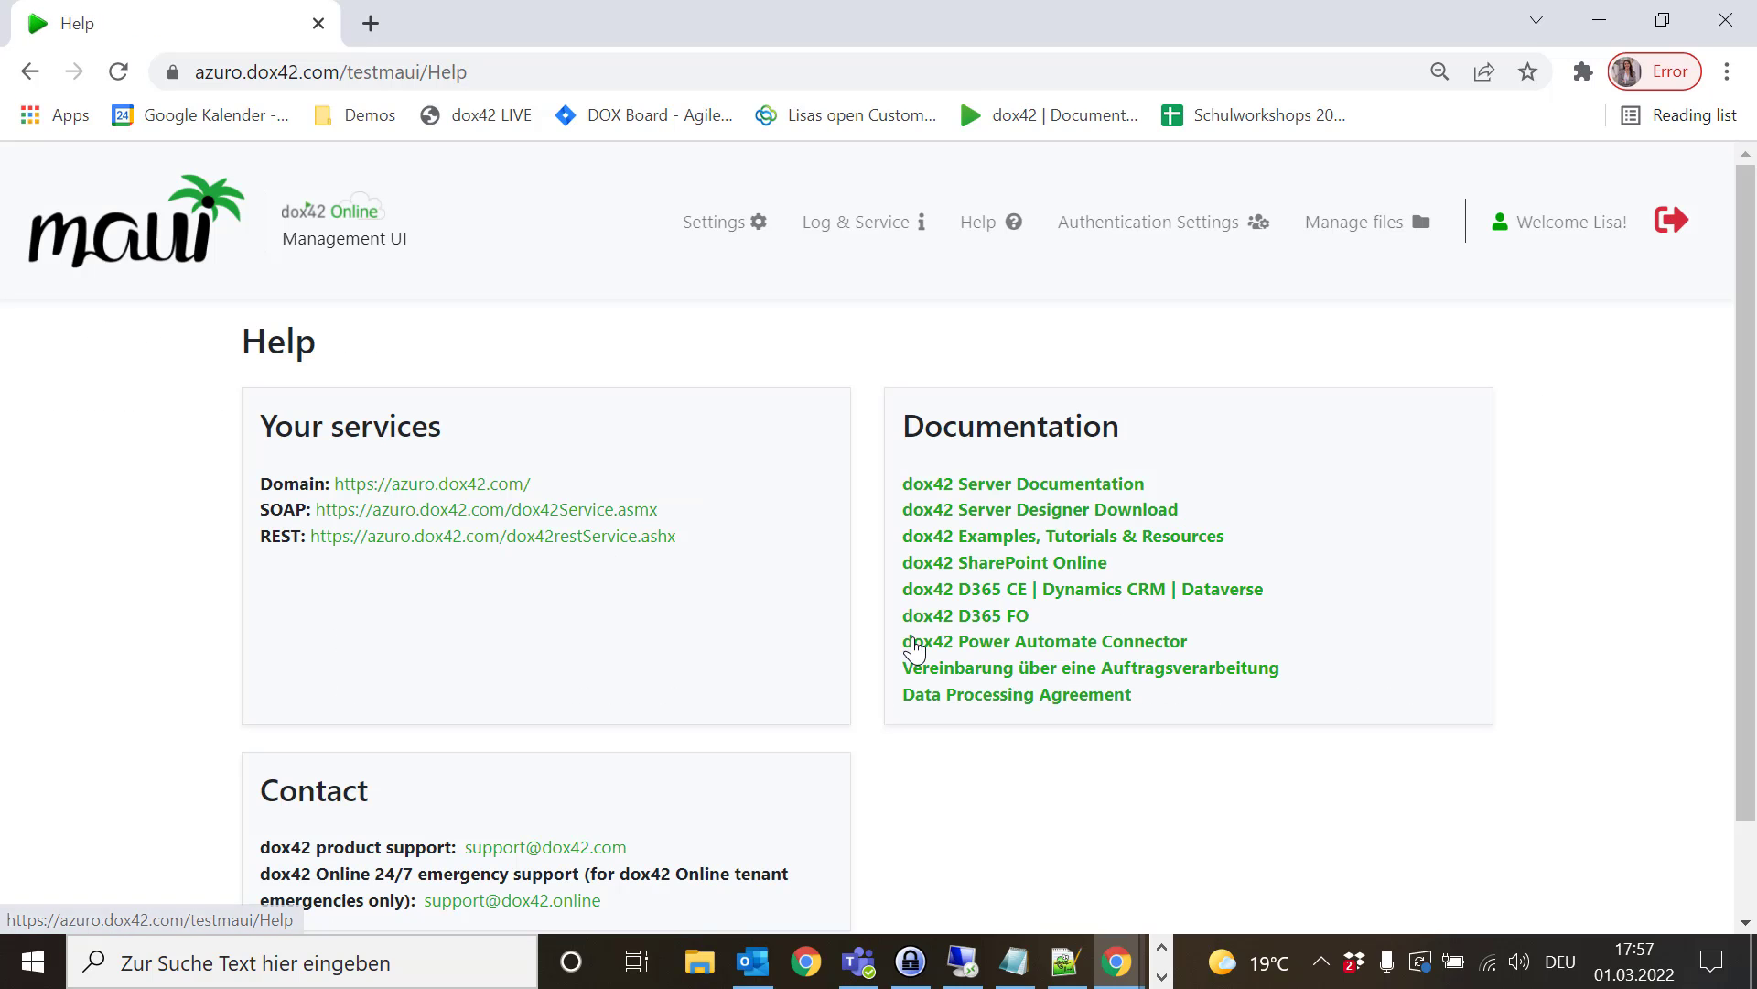
scroll(855, 666, "down", 1)
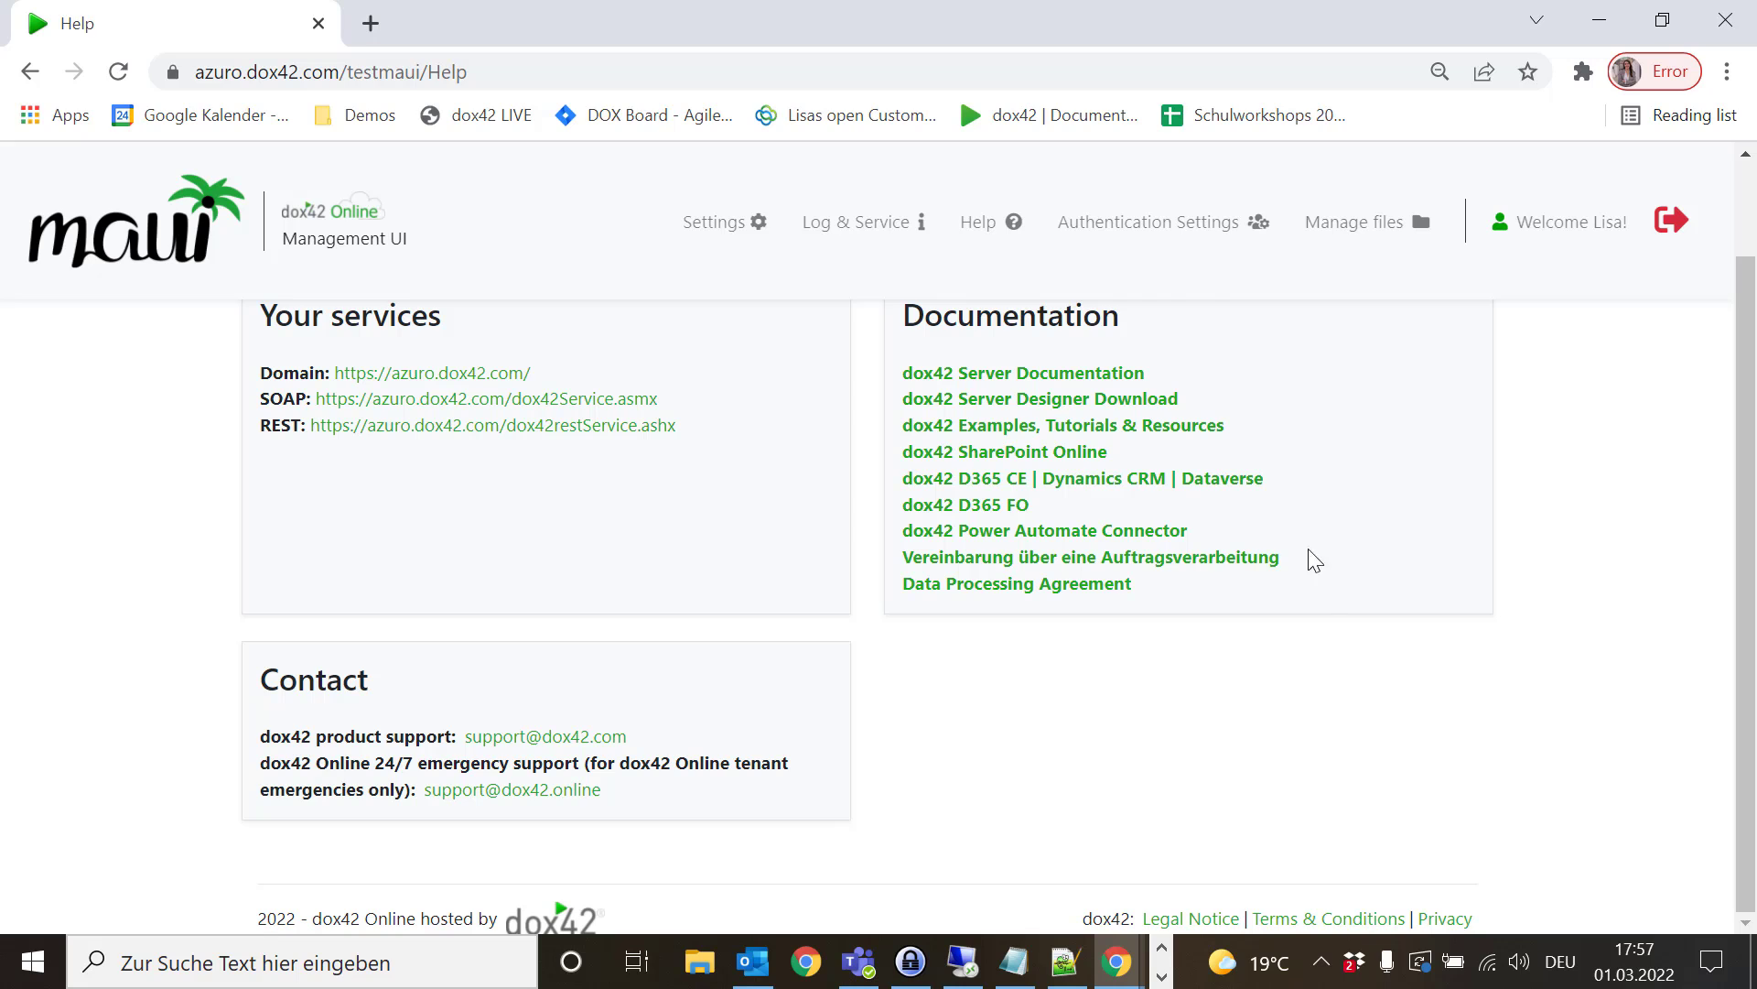
- On dox42 Examples, Tutorials & Resources, filter to Tutorialvideo, Documentation and CE / CRM
left_click(1162, 428)
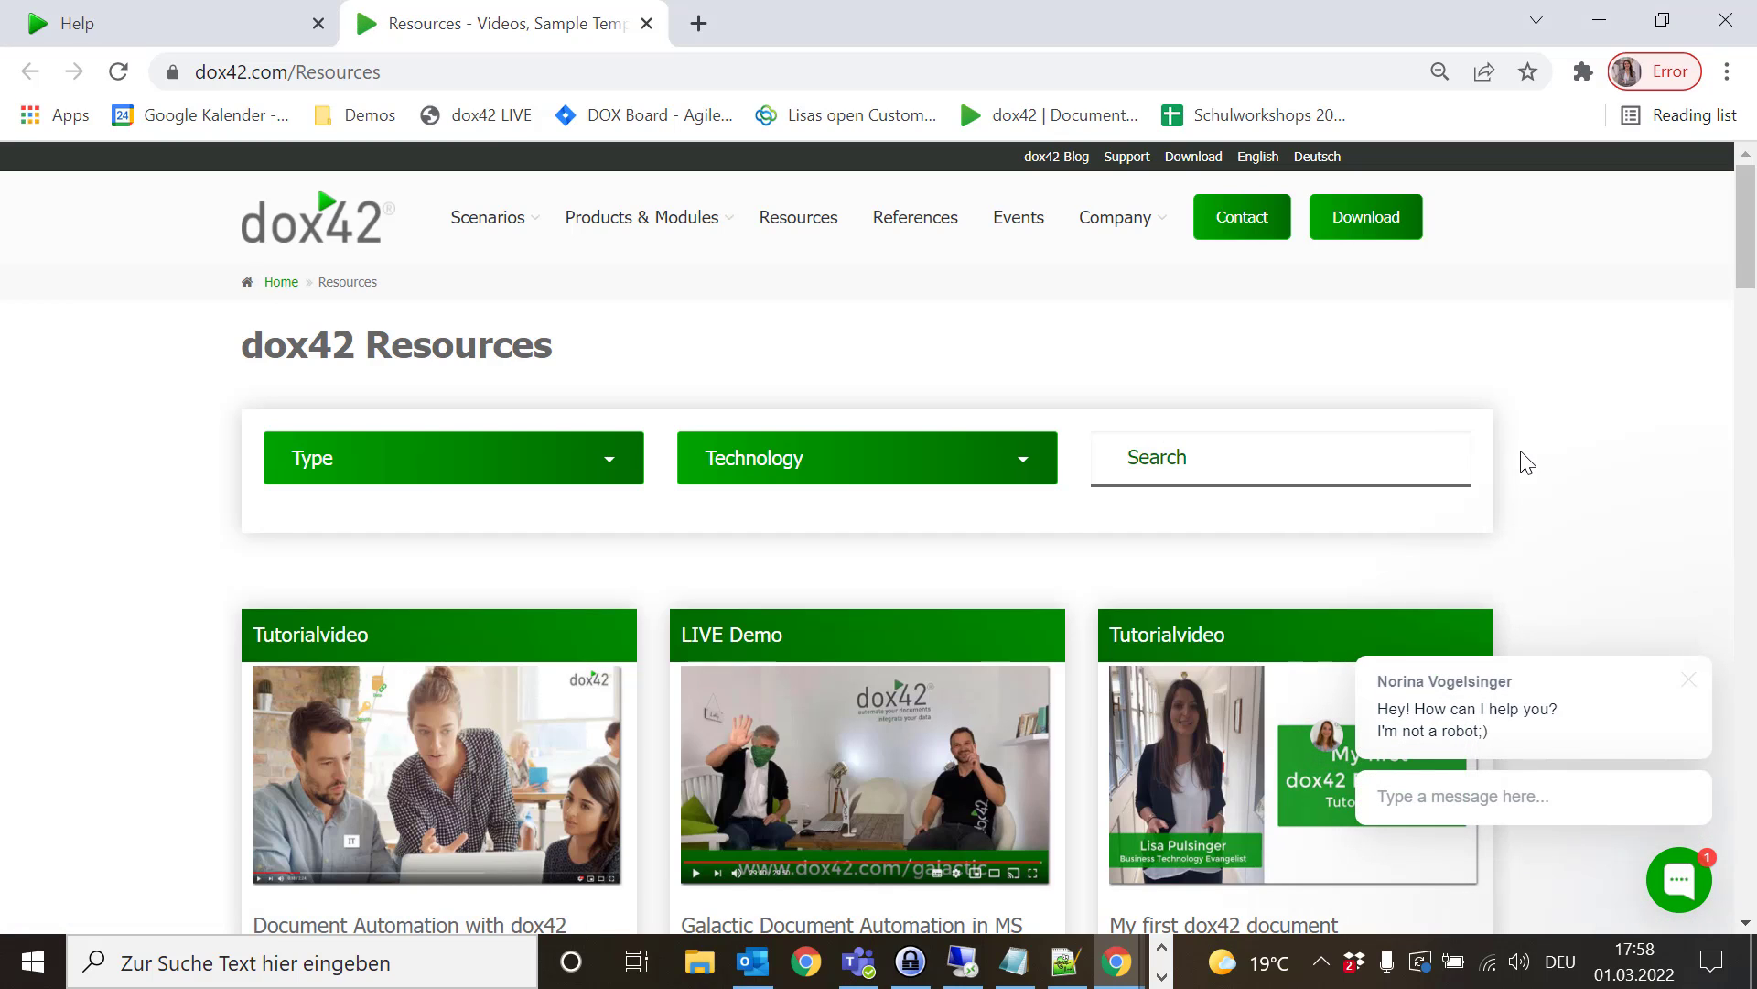
mouse_move(601, 465)
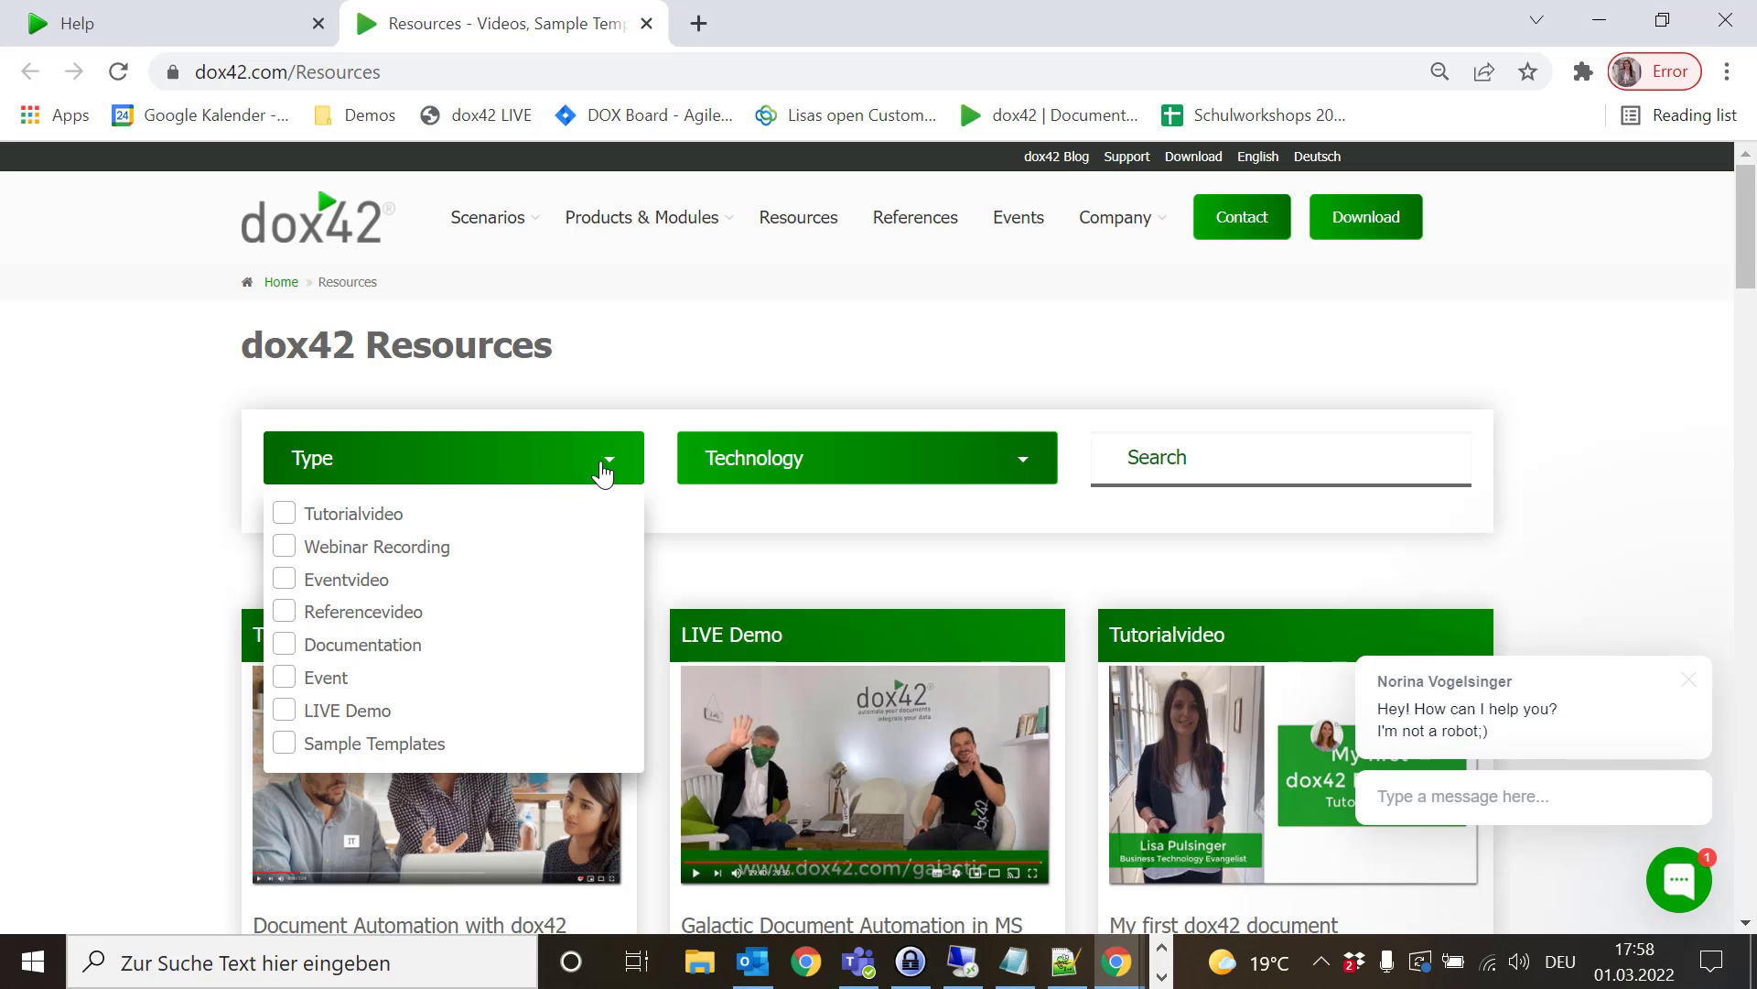
left_click(284, 516)
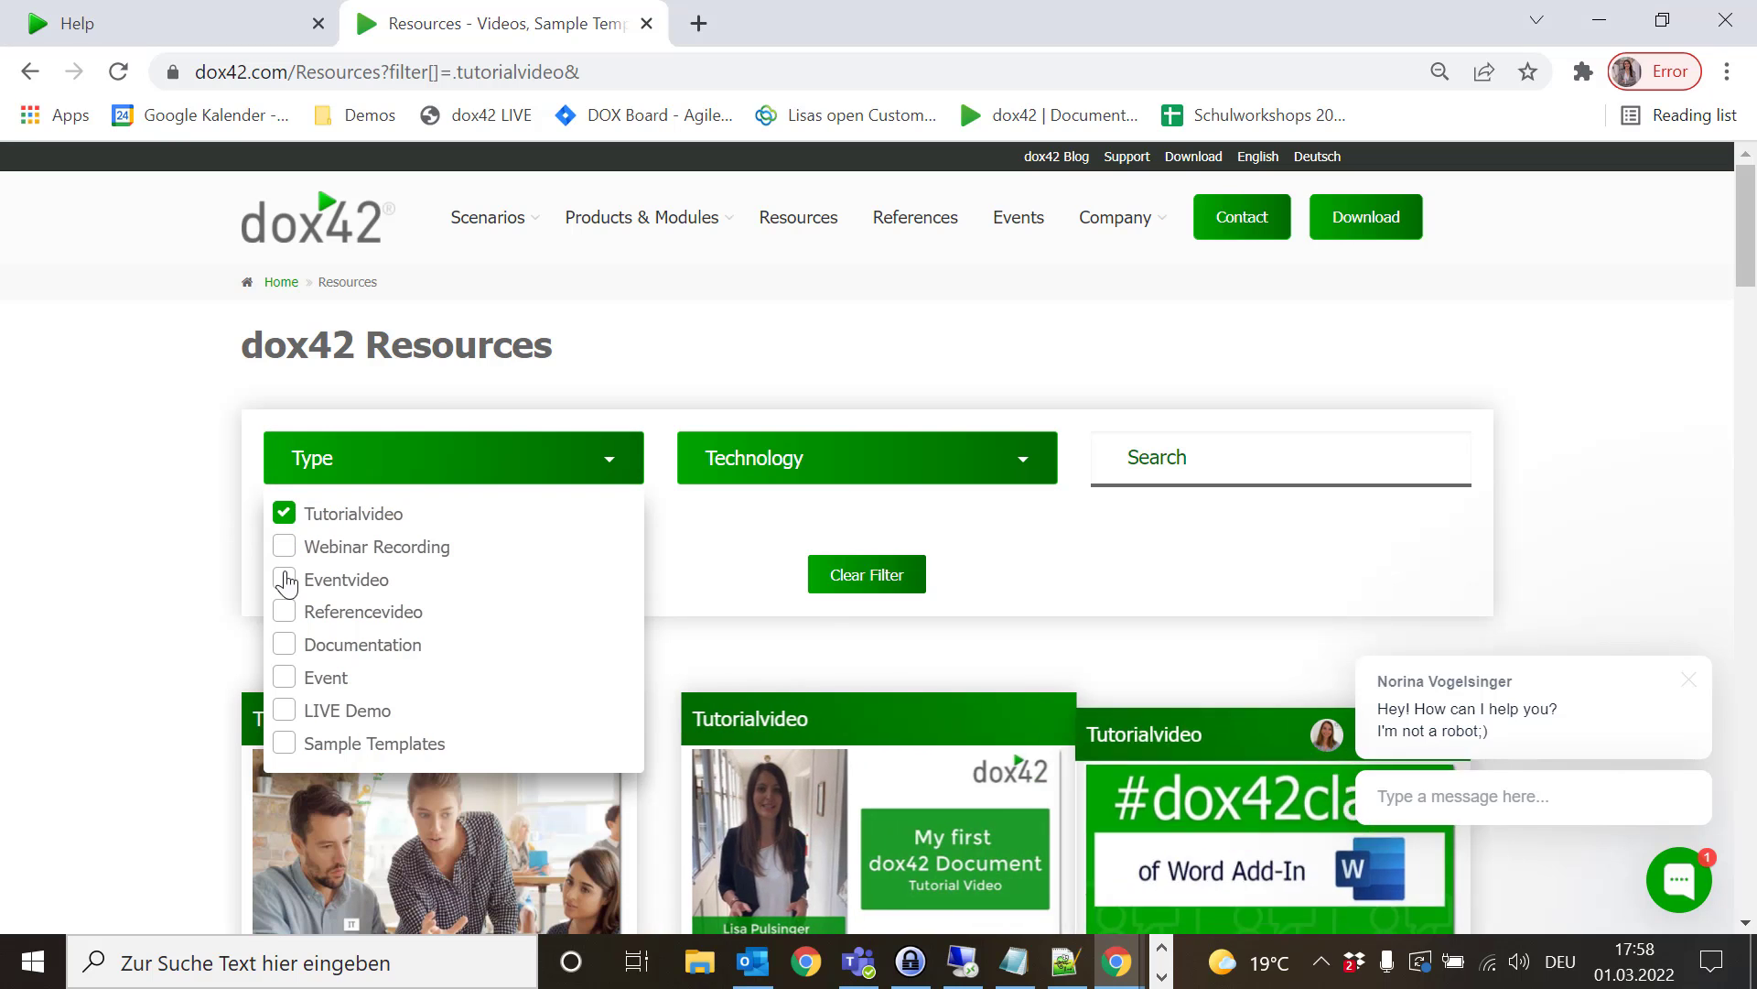
left_click(284, 652)
mouse_move(810, 467)
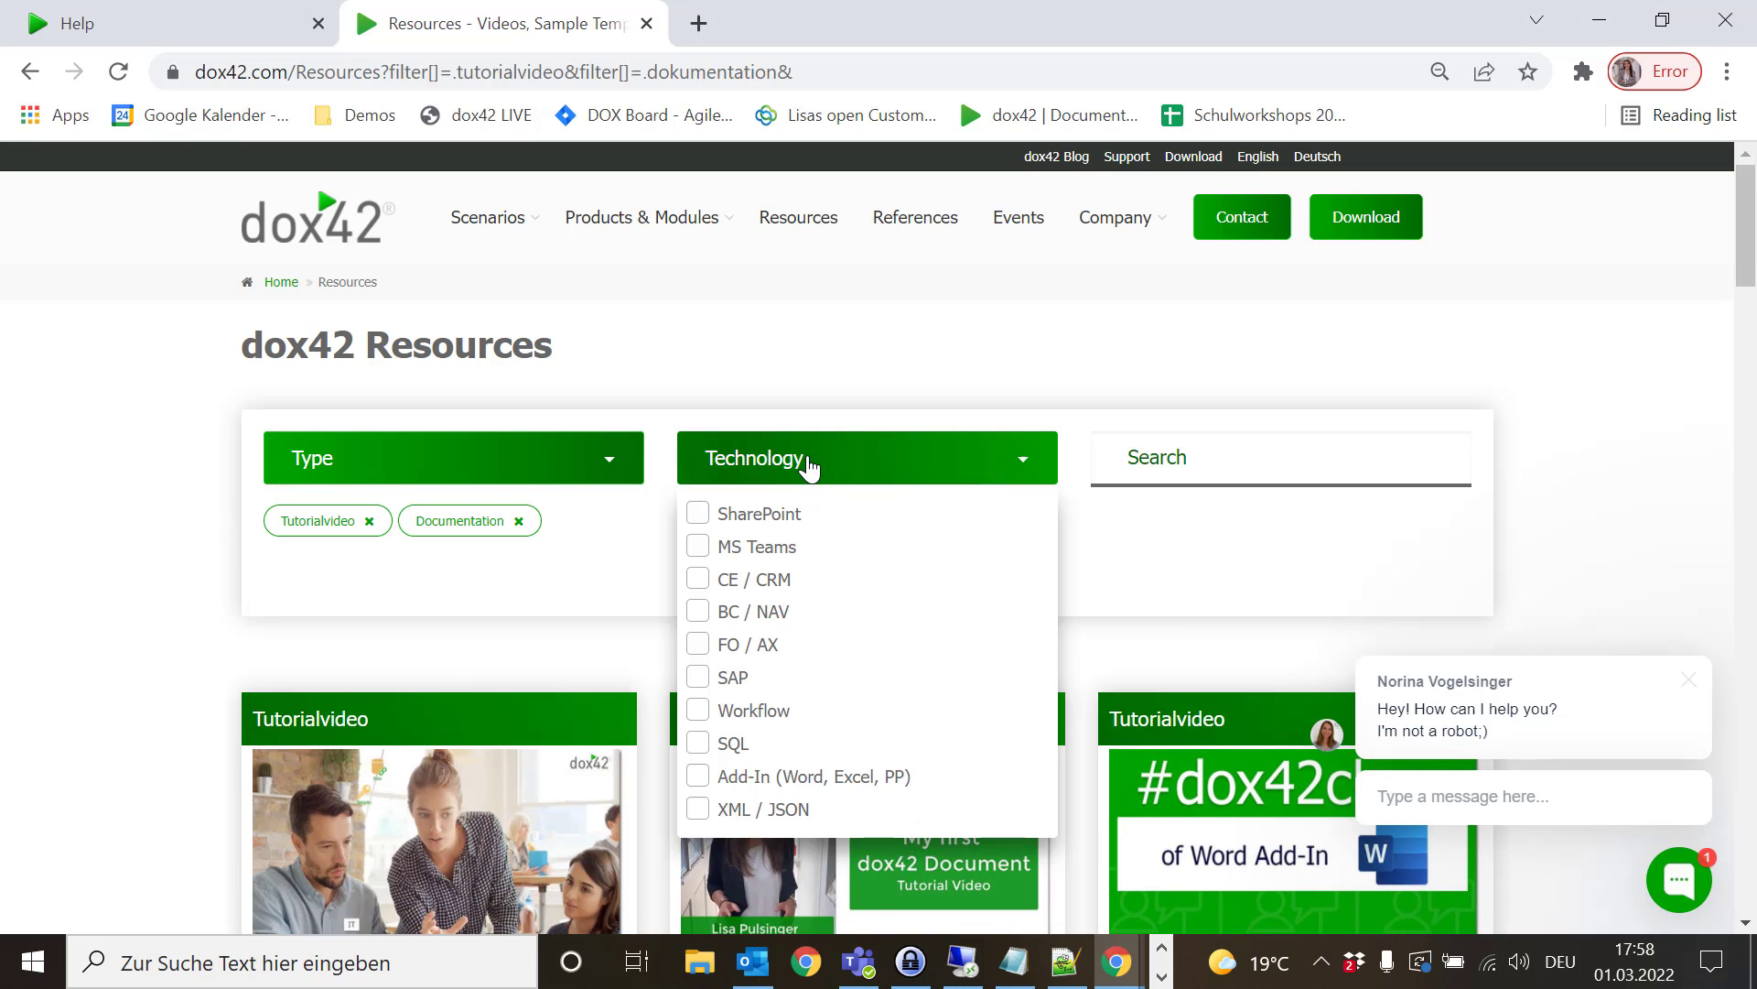
left_click(698, 579)
scroll(1547, 505, "down", 4)
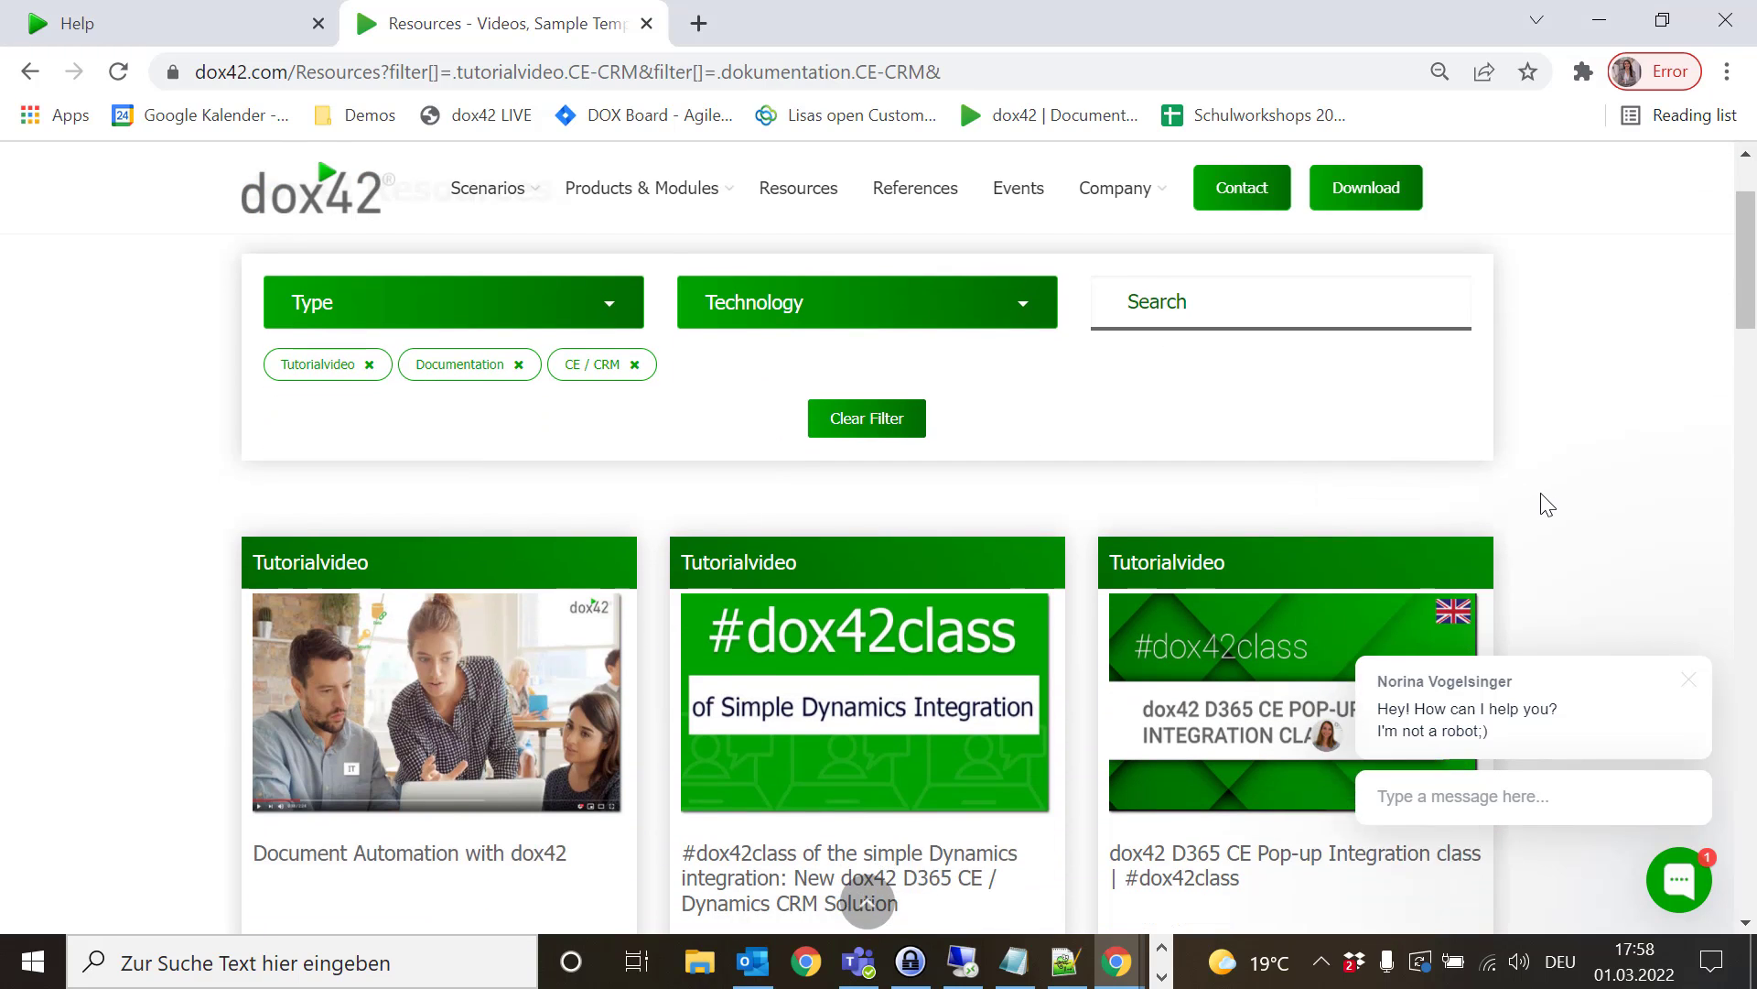